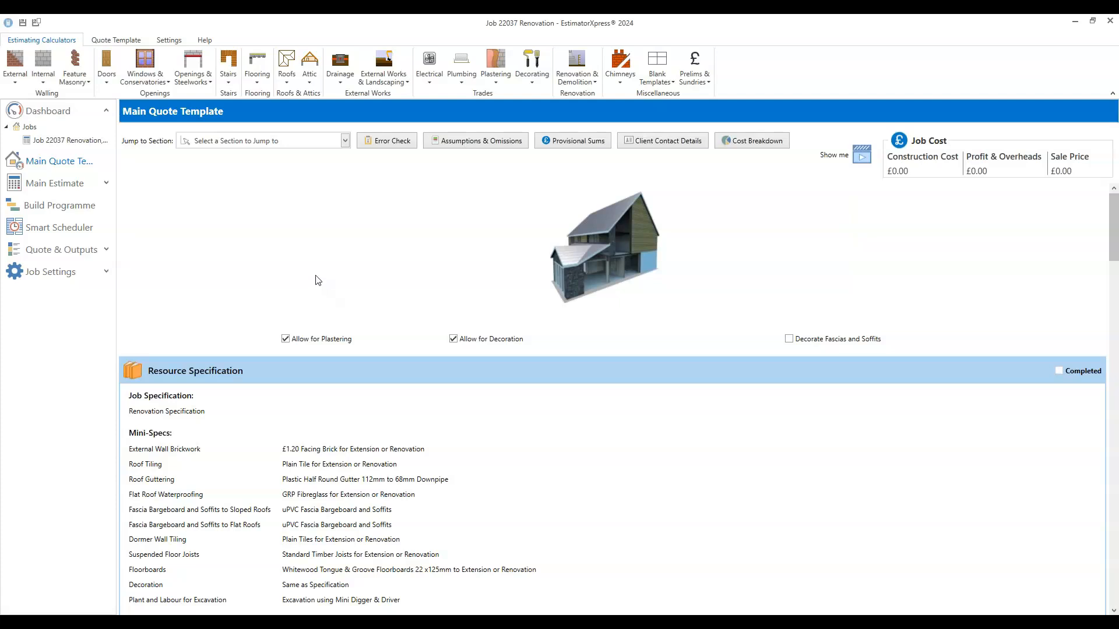
- Review the quote template sections and the available attic, roof, stairs, external works and renovation estimating calculators
scroll(348, 265, down, 7)
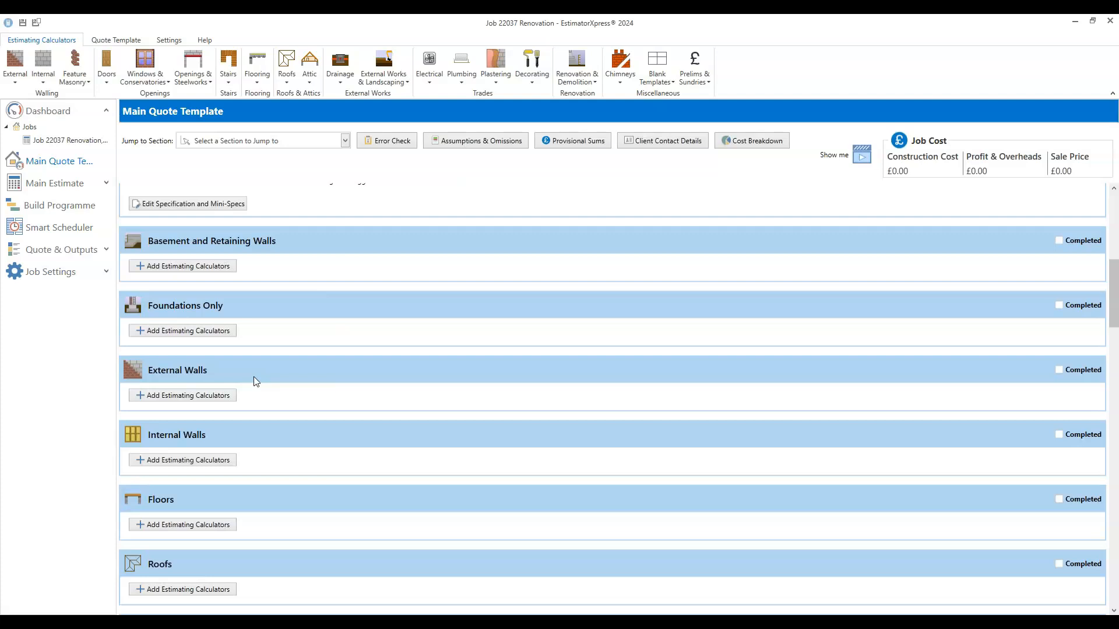
scroll(254, 367, up, 7)
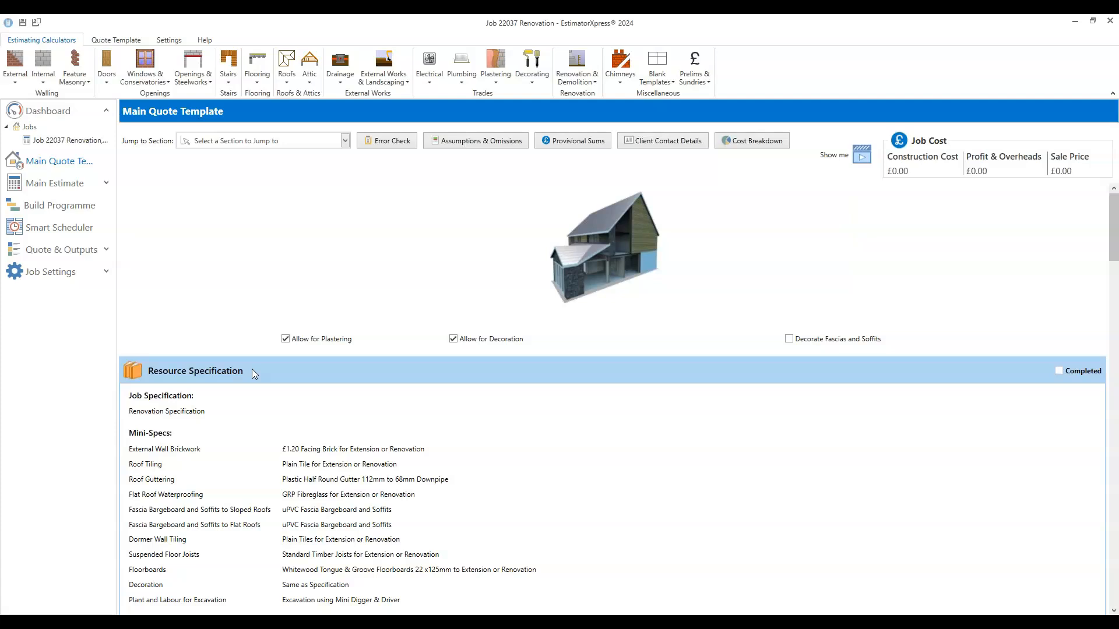
click(315, 81)
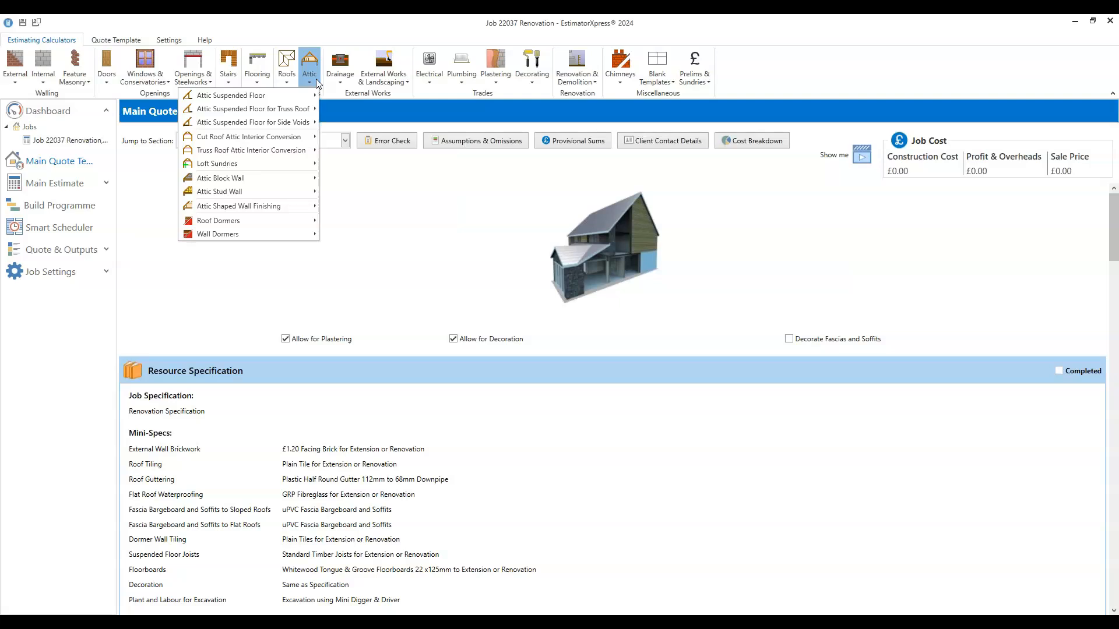
click(285, 87)
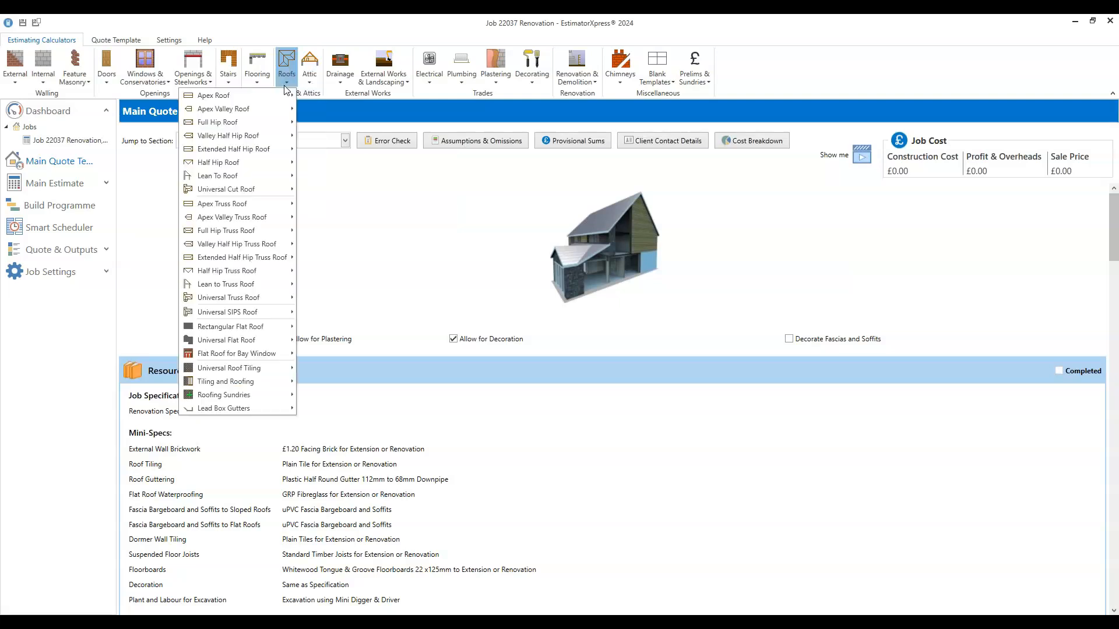
click(229, 88)
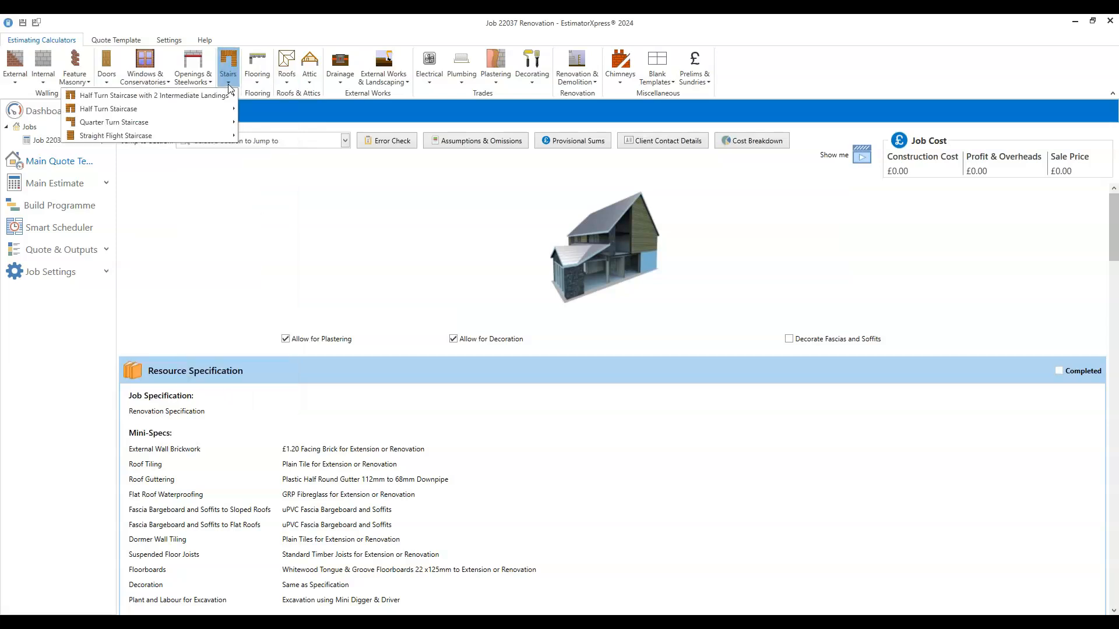
click(394, 89)
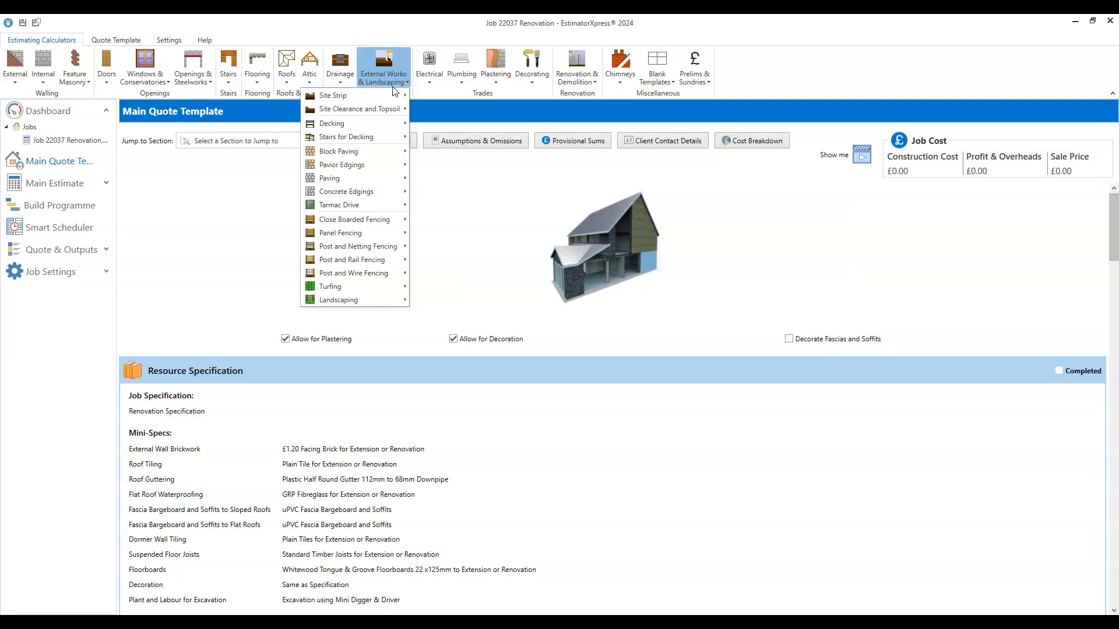
click(571, 86)
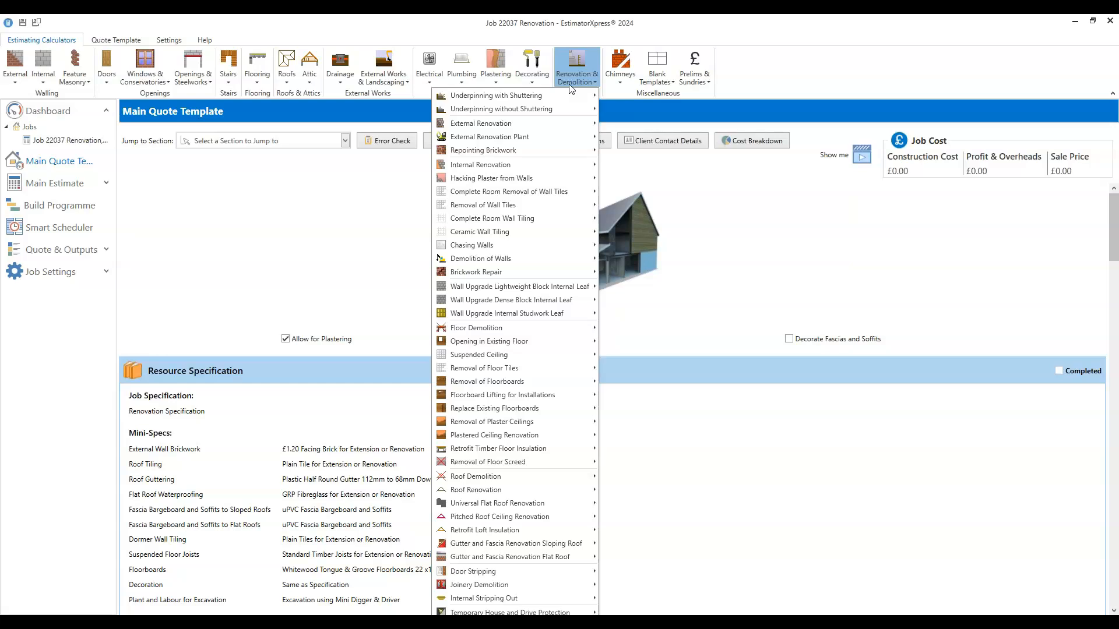
click(260, 282)
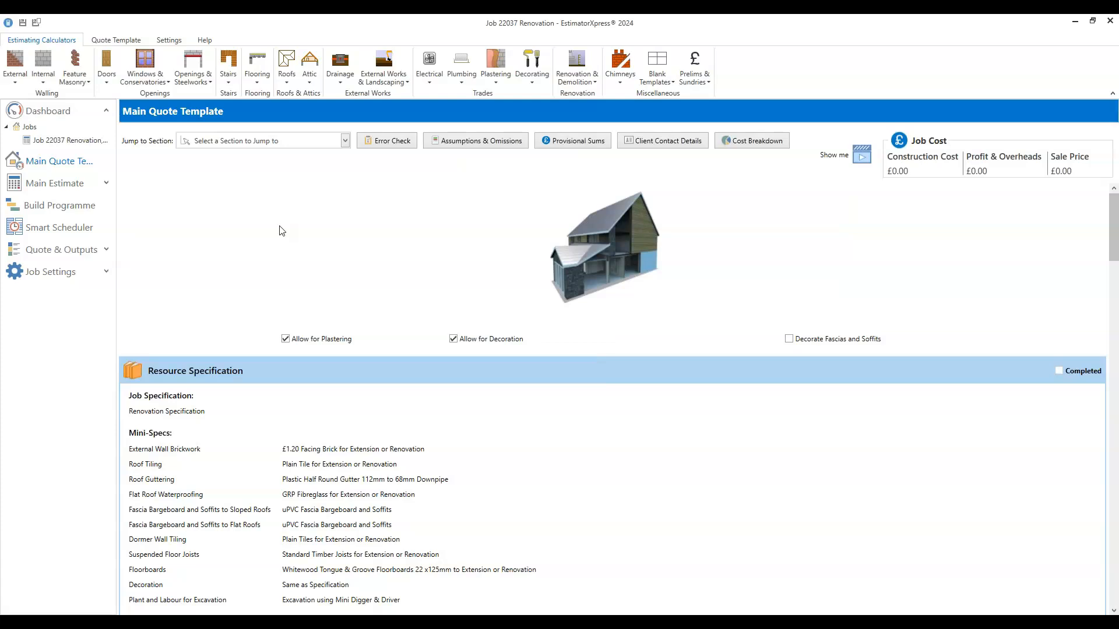
- Add a reinforced slab item from the Renovation Slab flooring calculator, accepting its default dimensions
click(258, 77)
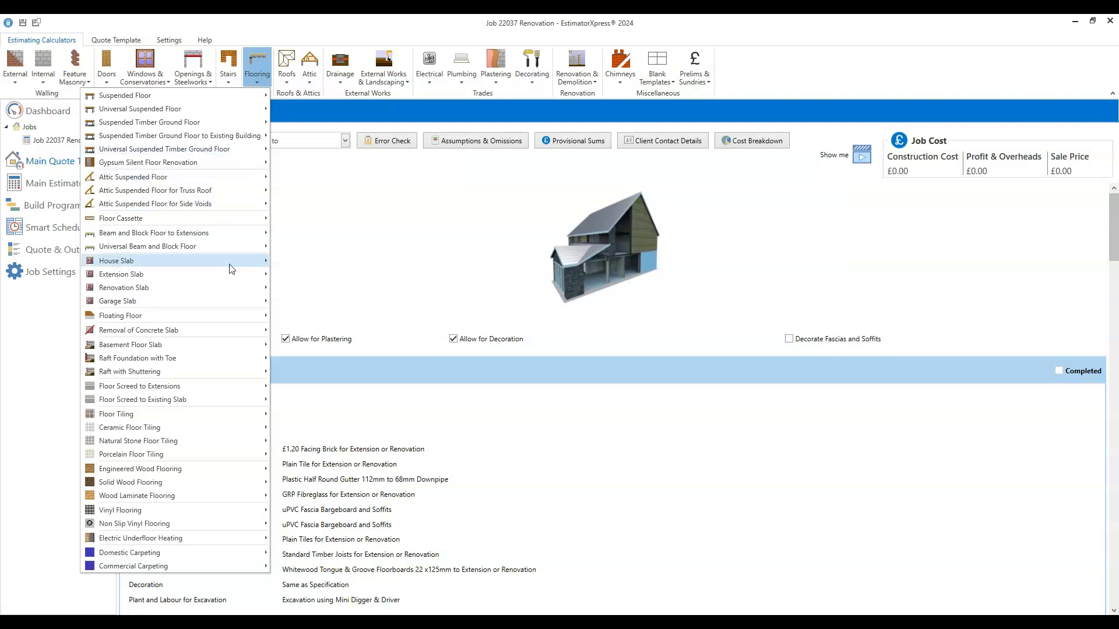
mouse_move(236, 287)
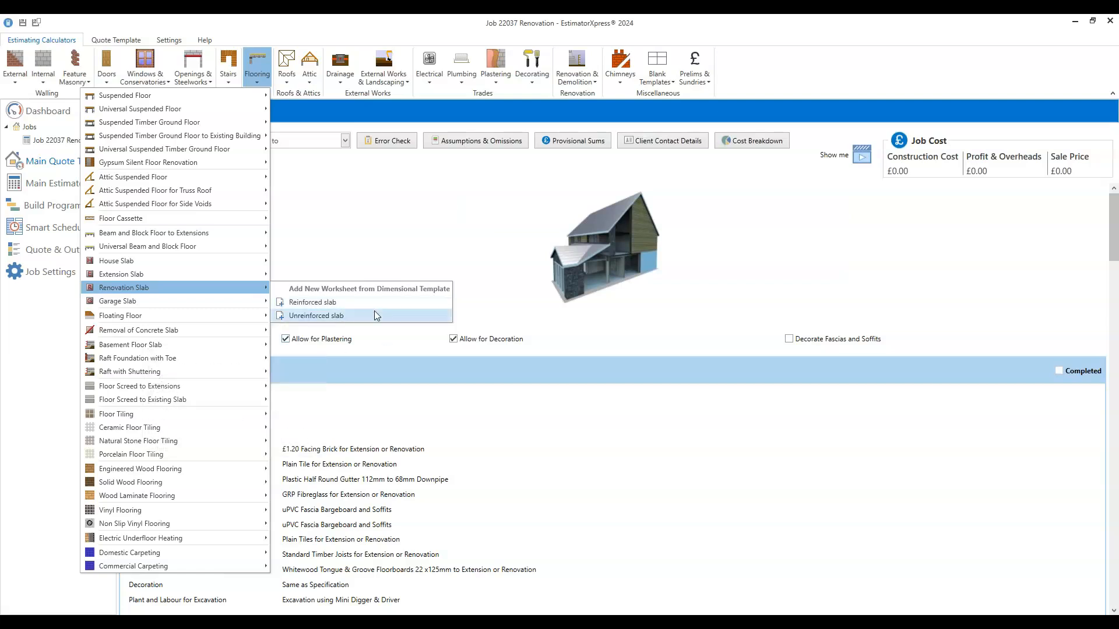
click(310, 306)
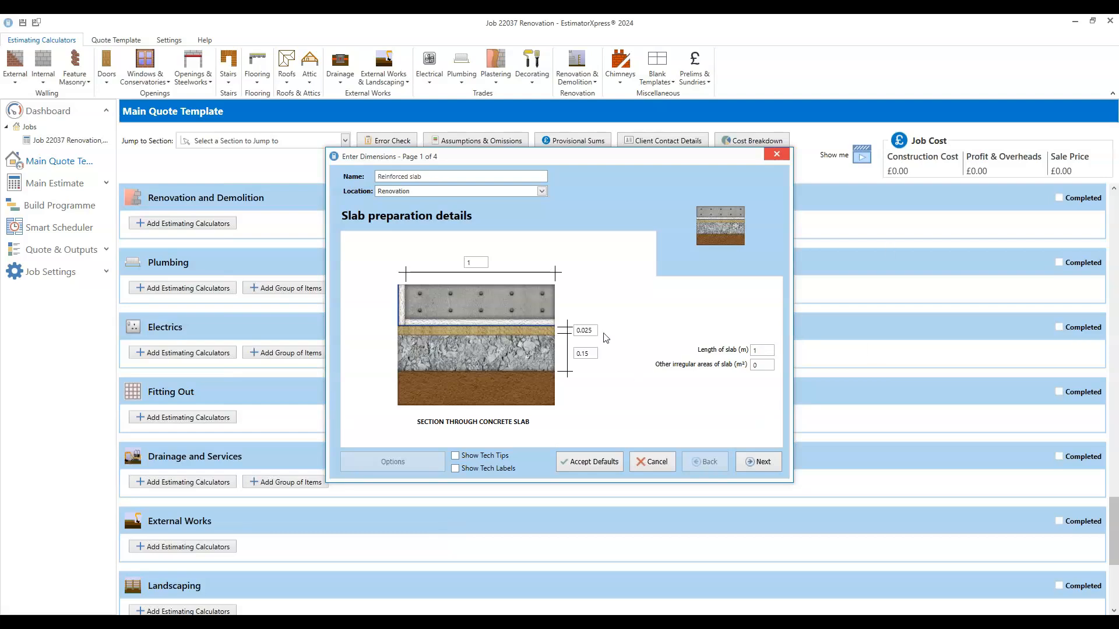
click(594, 464)
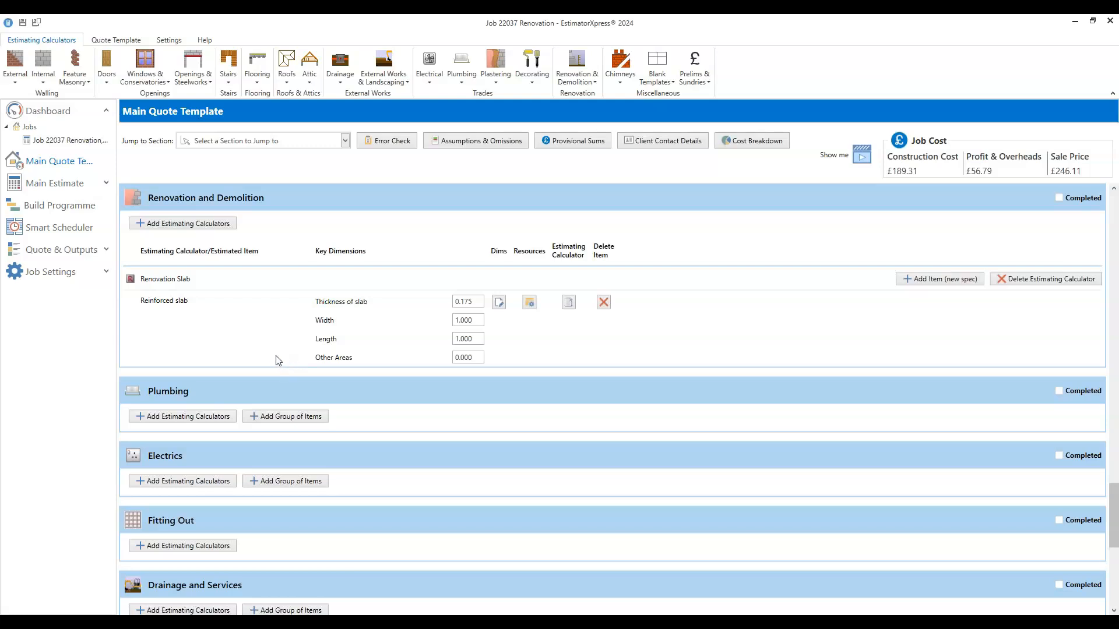
- Find the previously estimated reinforced slab through the flooring calculators and look over the list of template sections
scroll(279, 364, up, 20)
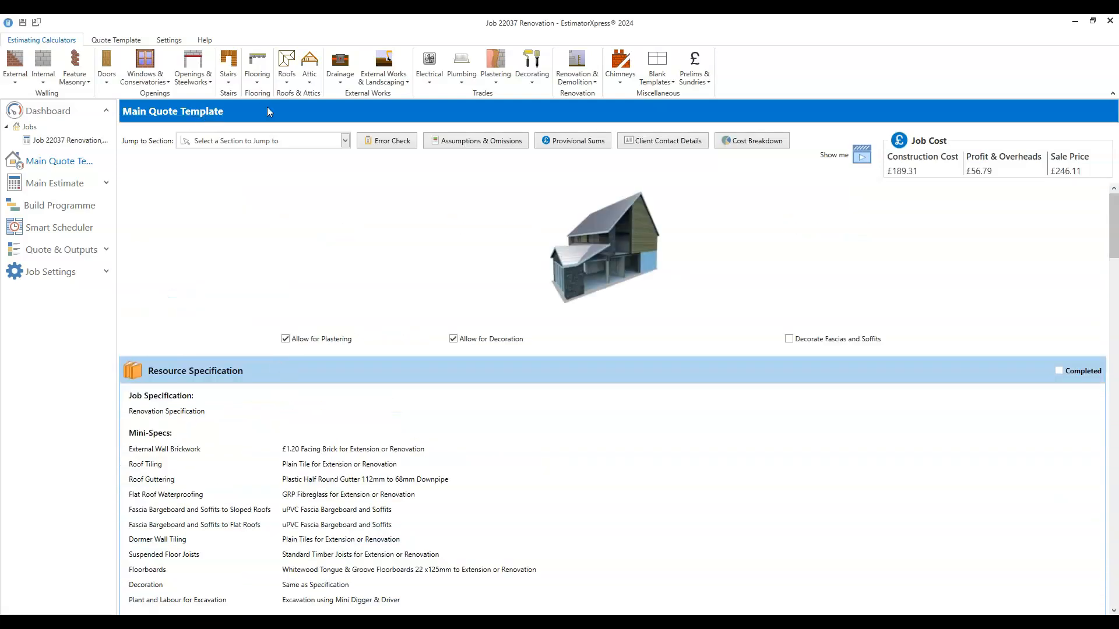
click(255, 84)
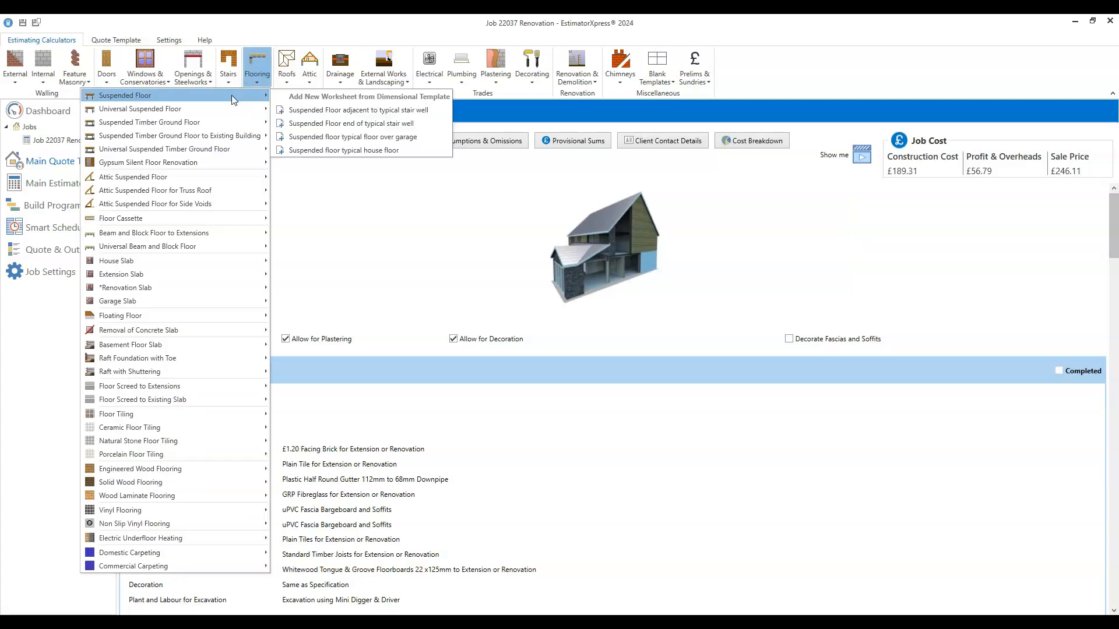
mouse_move(105, 291)
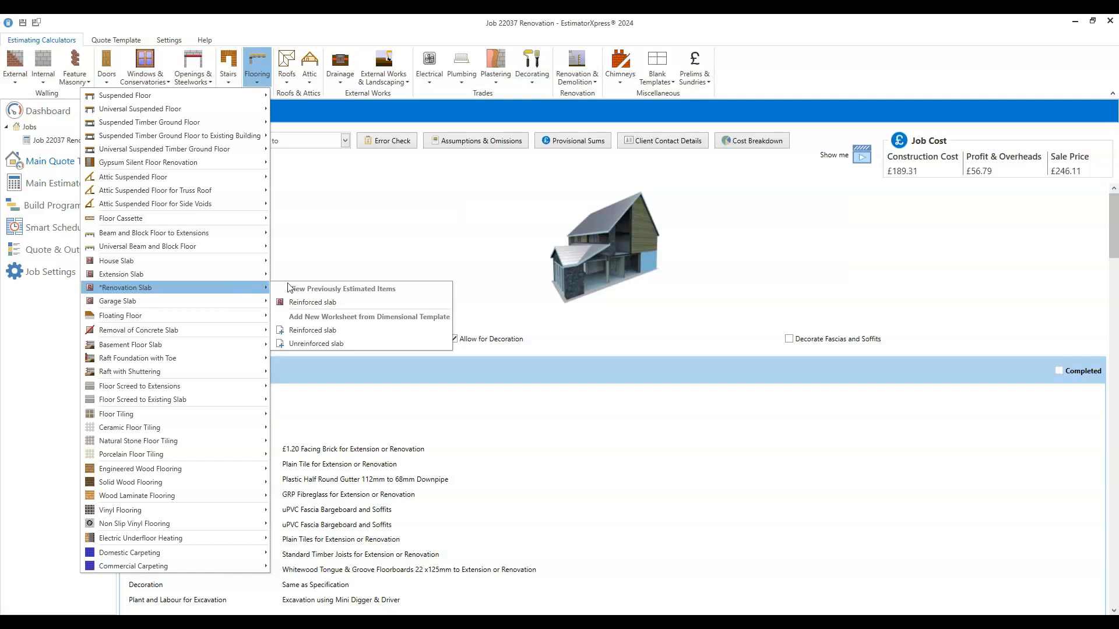
click(309, 305)
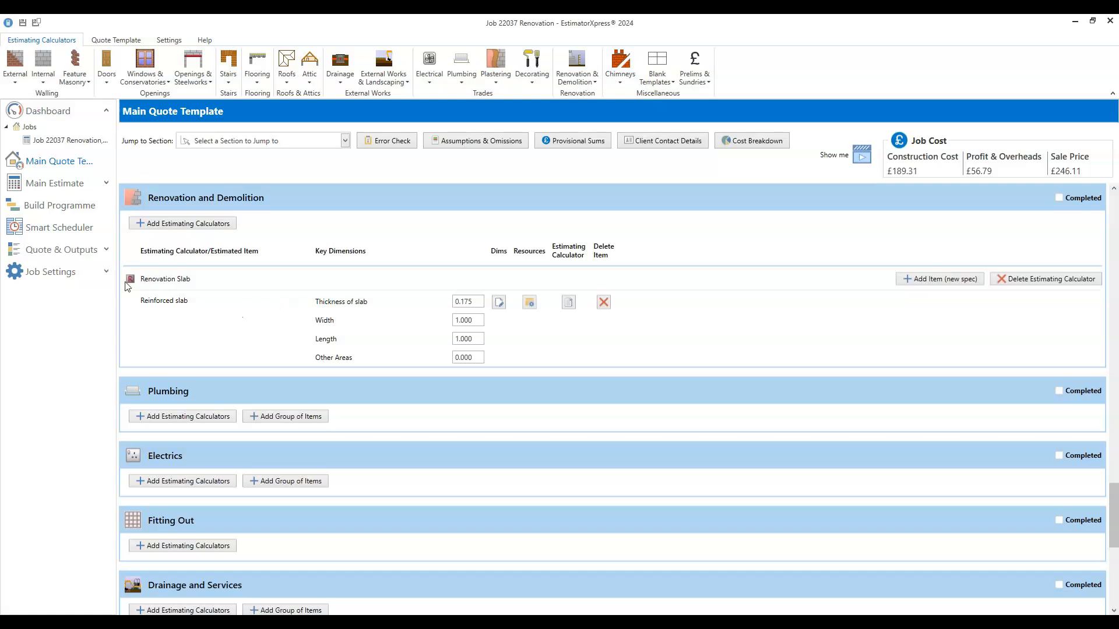
click(239, 142)
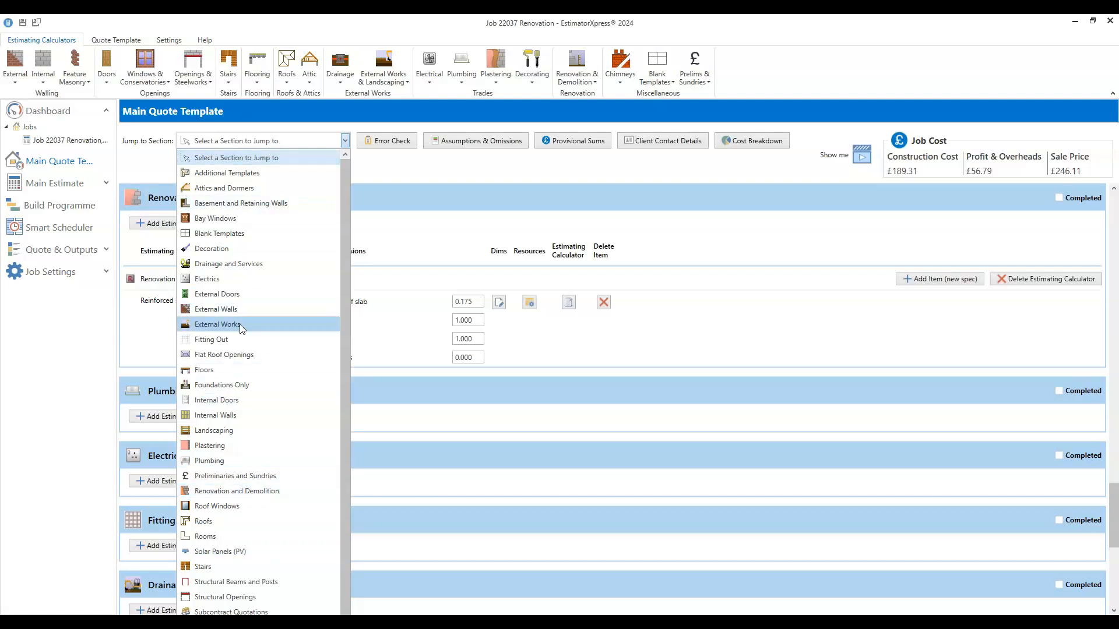
click(345, 143)
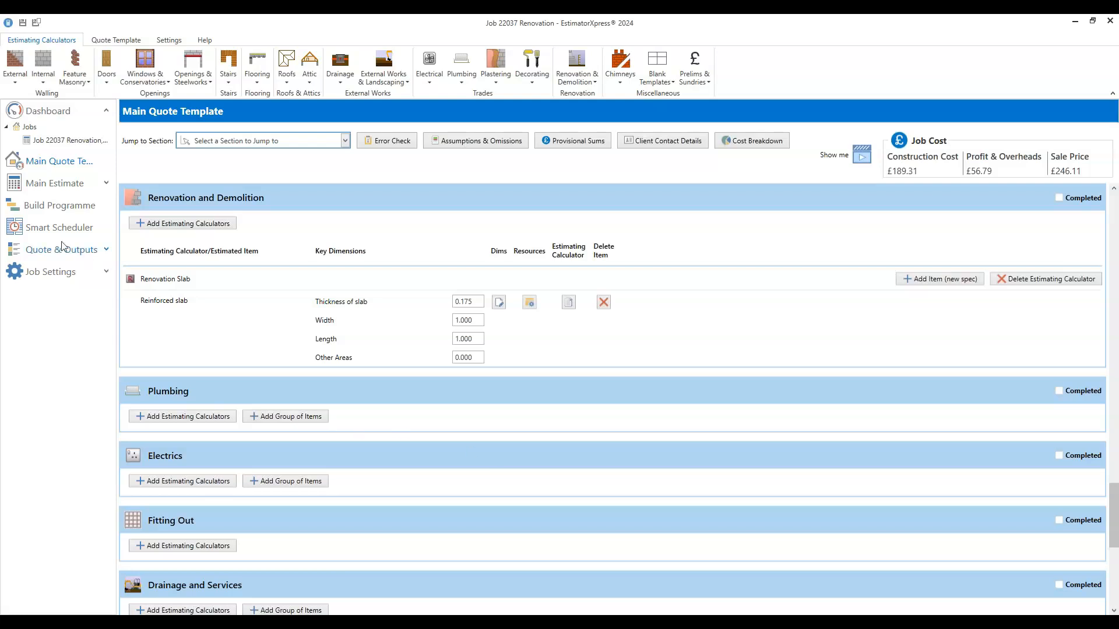
- Start a new External Door Factory Finished worksheet from the door calculators
click(107, 82)
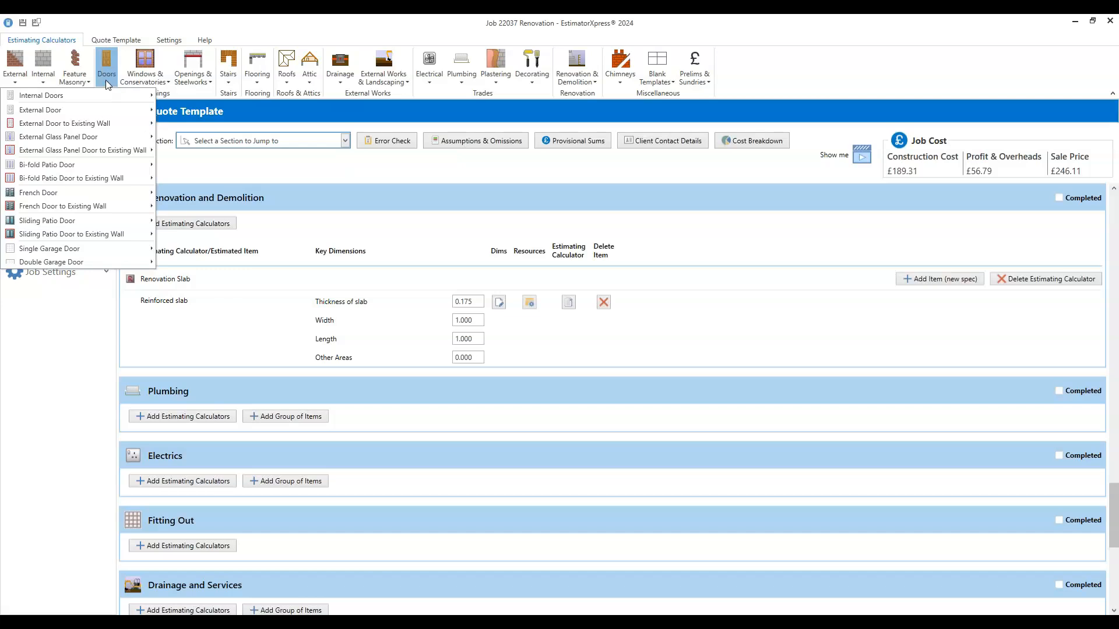
mouse_move(134, 108)
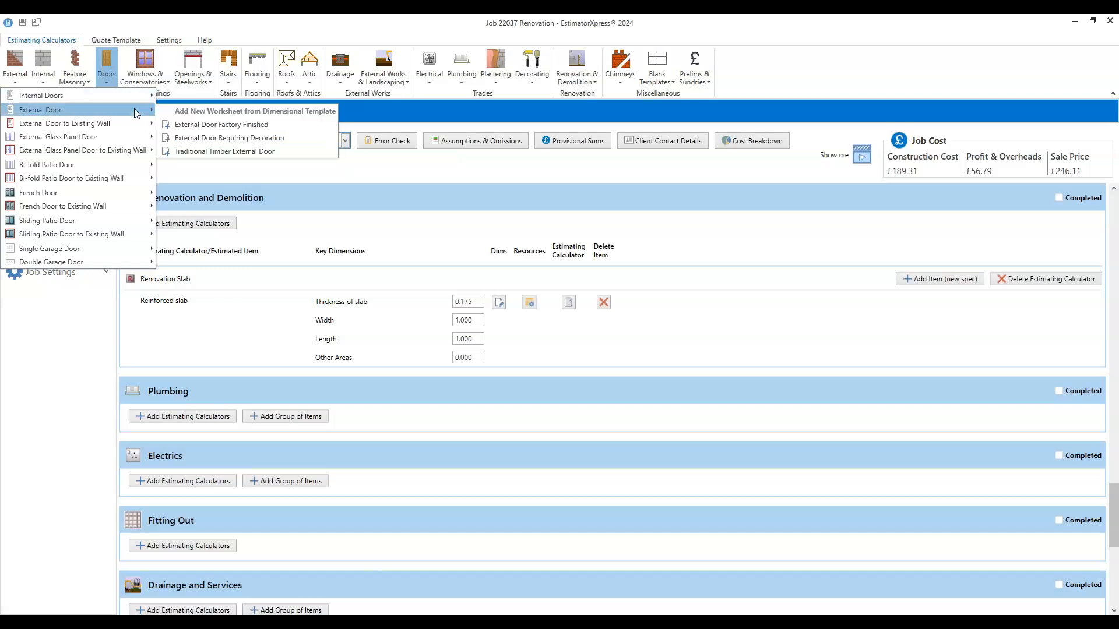
click(269, 125)
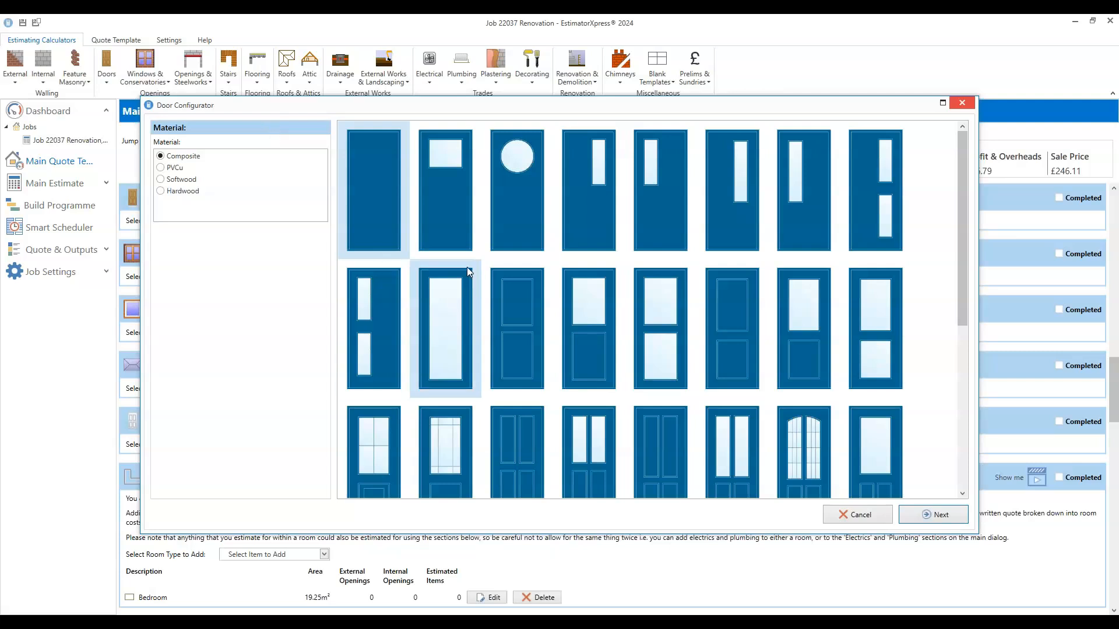
- Browse the external door styles and preview them in Hardwood, Softwood, PVCu and Composite
scroll(467, 267, down, 3)
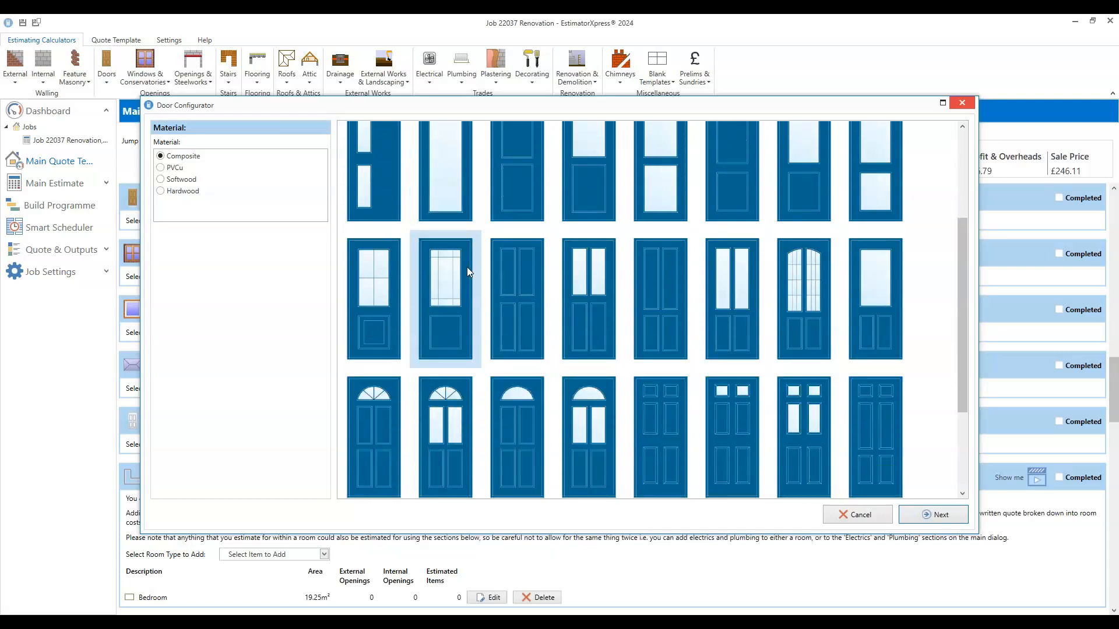
scroll(467, 267, down, 3)
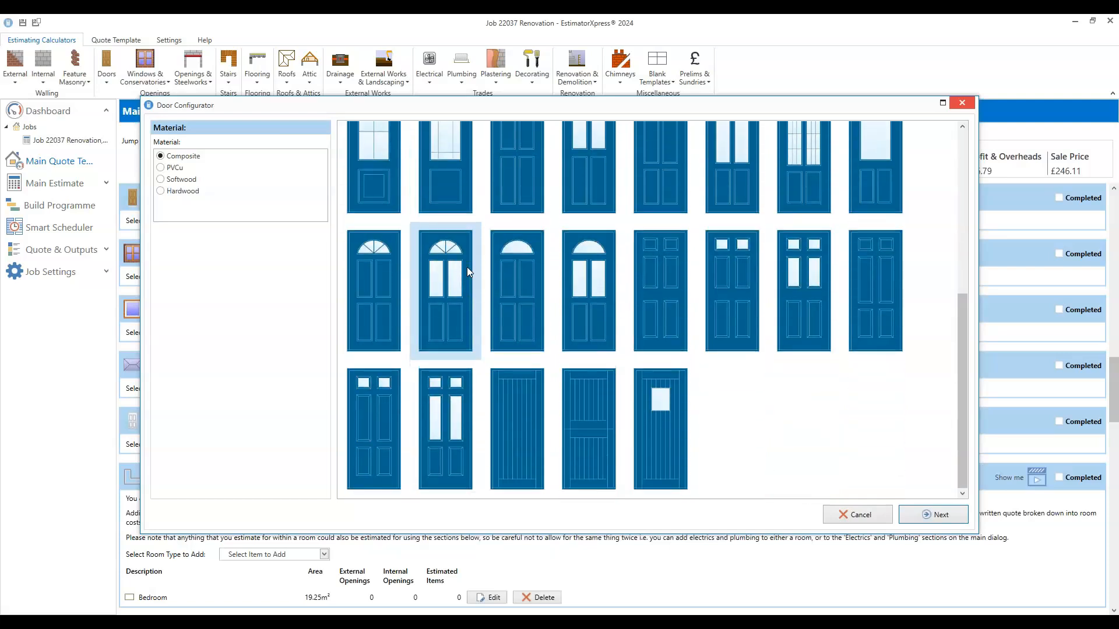
scroll(467, 267, up, 6)
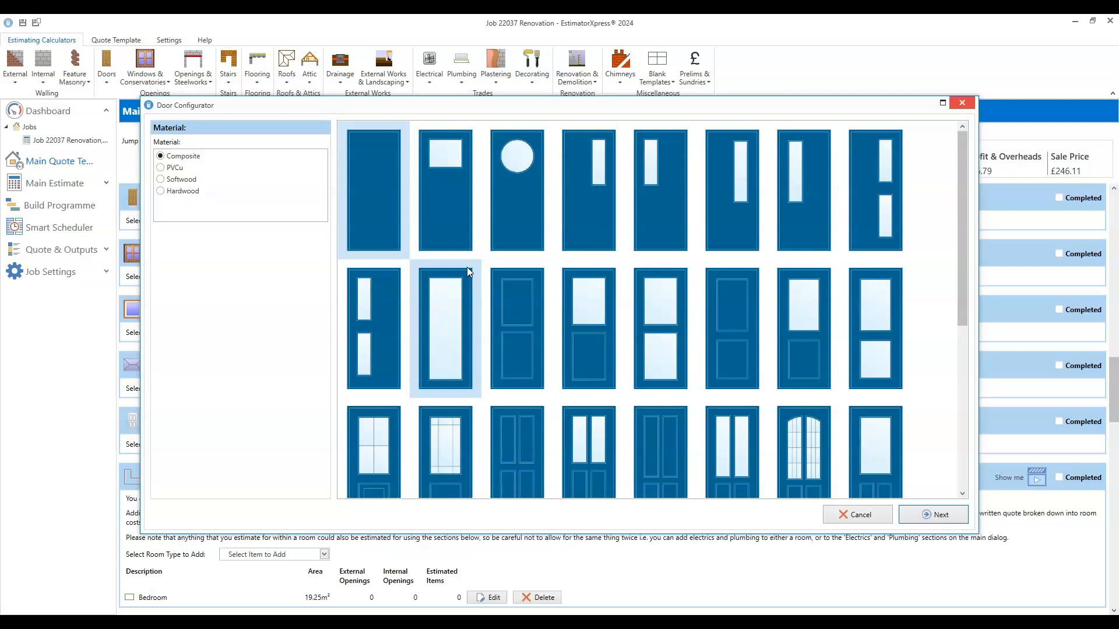
scroll(467, 267, down, 4)
scroll(467, 267, down, 2)
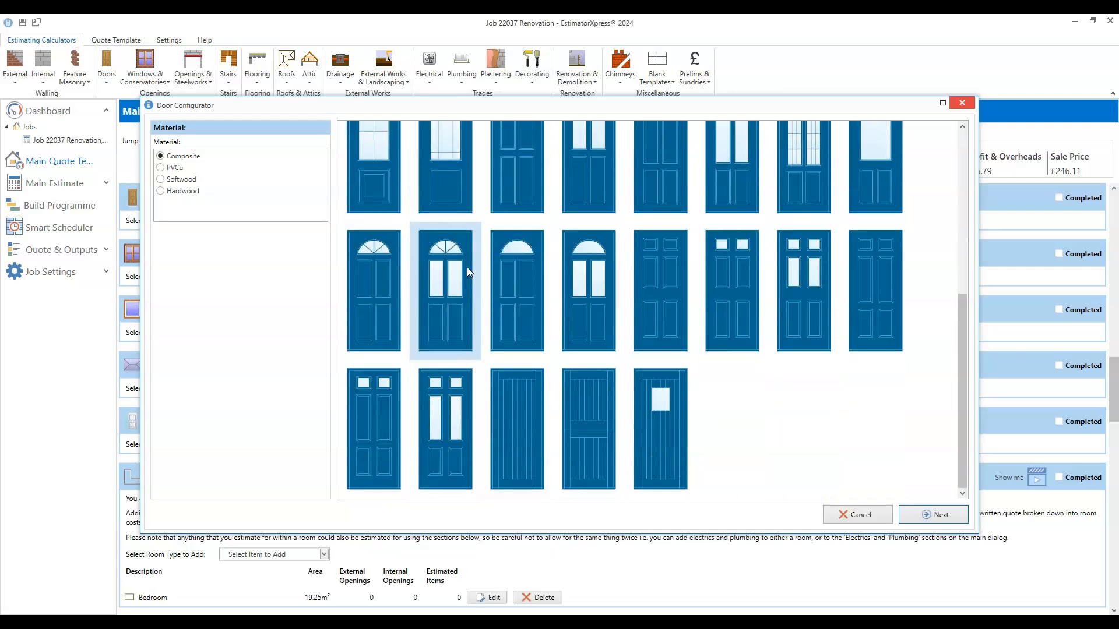
scroll(466, 267, up, 6)
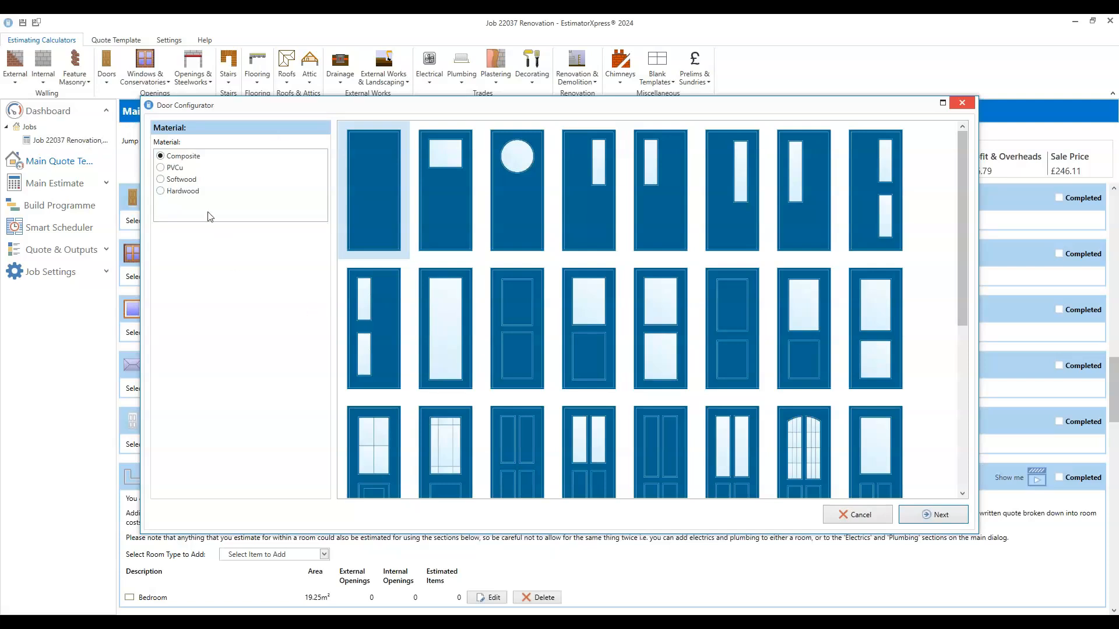
click(197, 195)
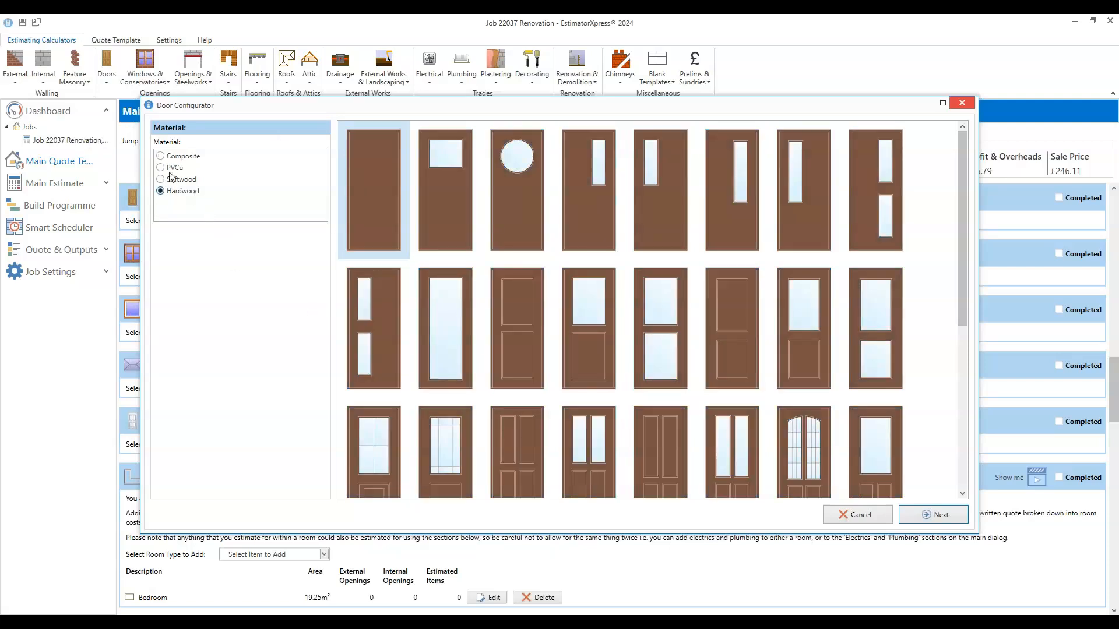
click(180, 180)
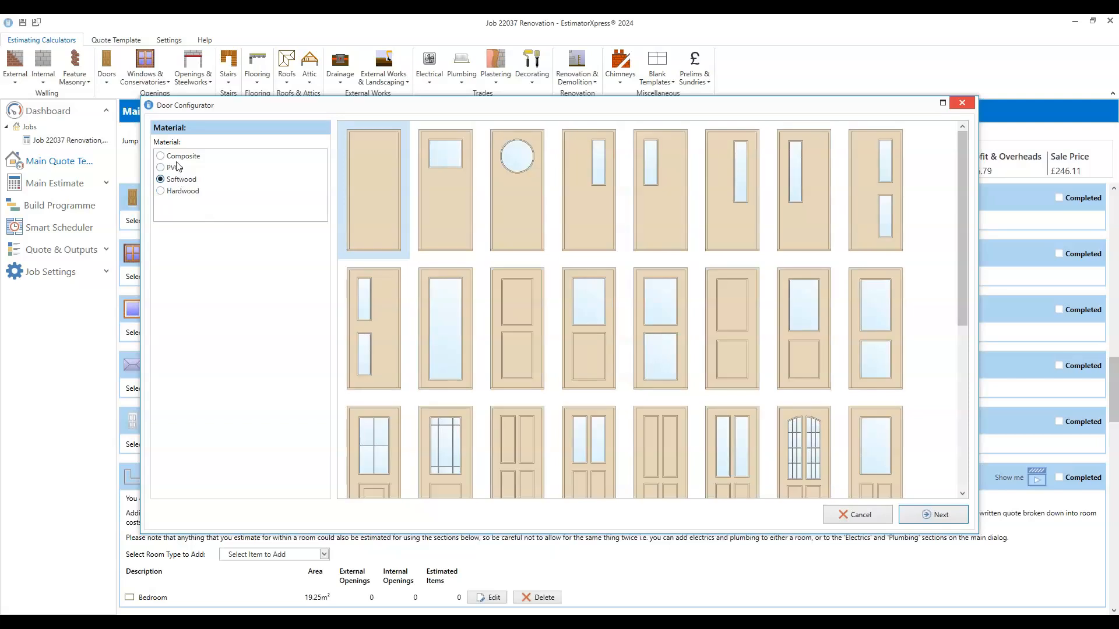
click(181, 167)
click(181, 161)
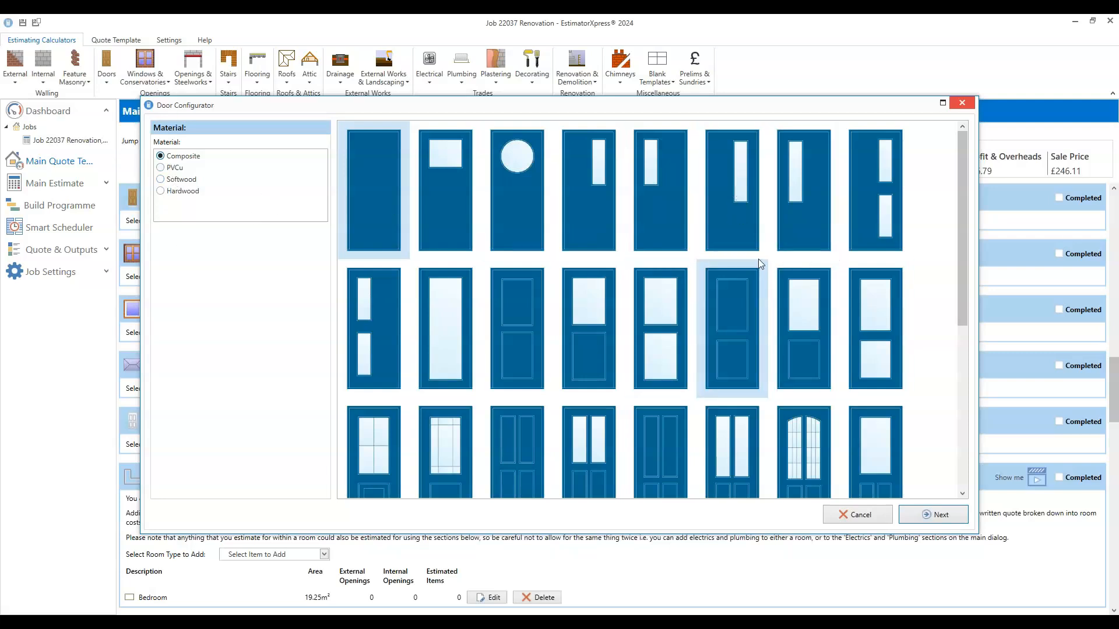
- Choose the composite 1 Panel Type 5 door style and continue to its sizing and colour options
click(732, 200)
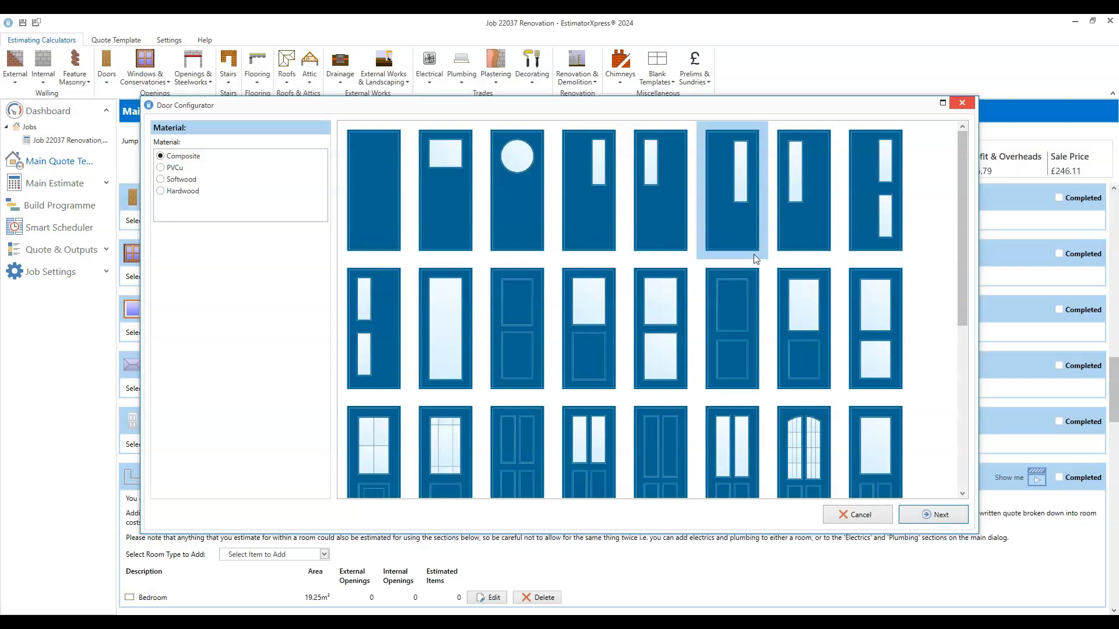
click(938, 516)
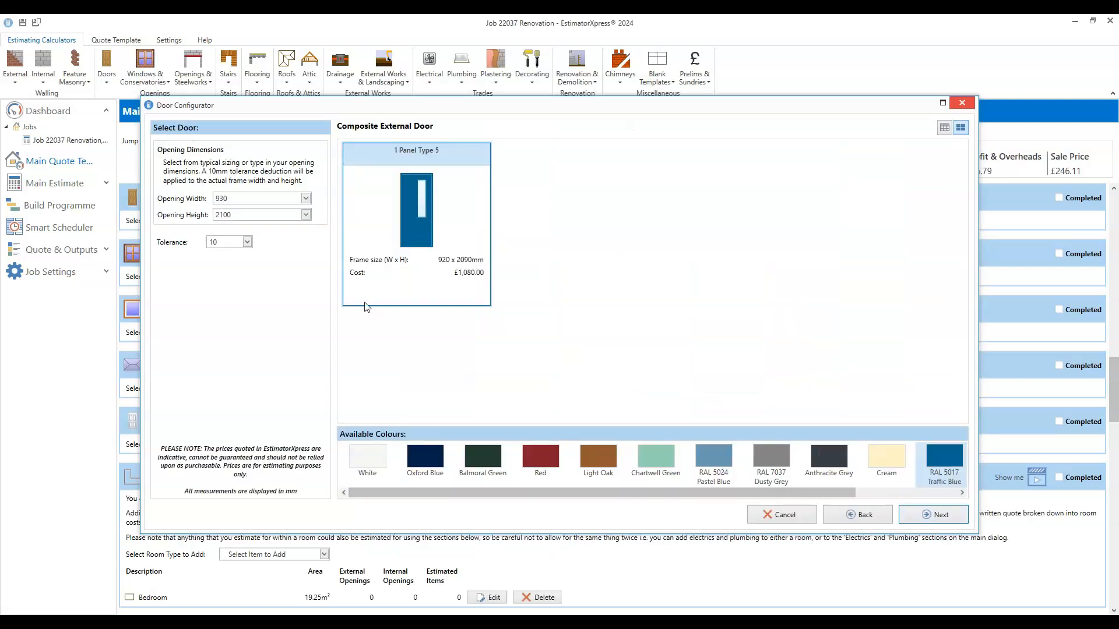
- Set the door's opening width to 1008 mm and its colour to RAL 7037 Dusty Grey
click(306, 198)
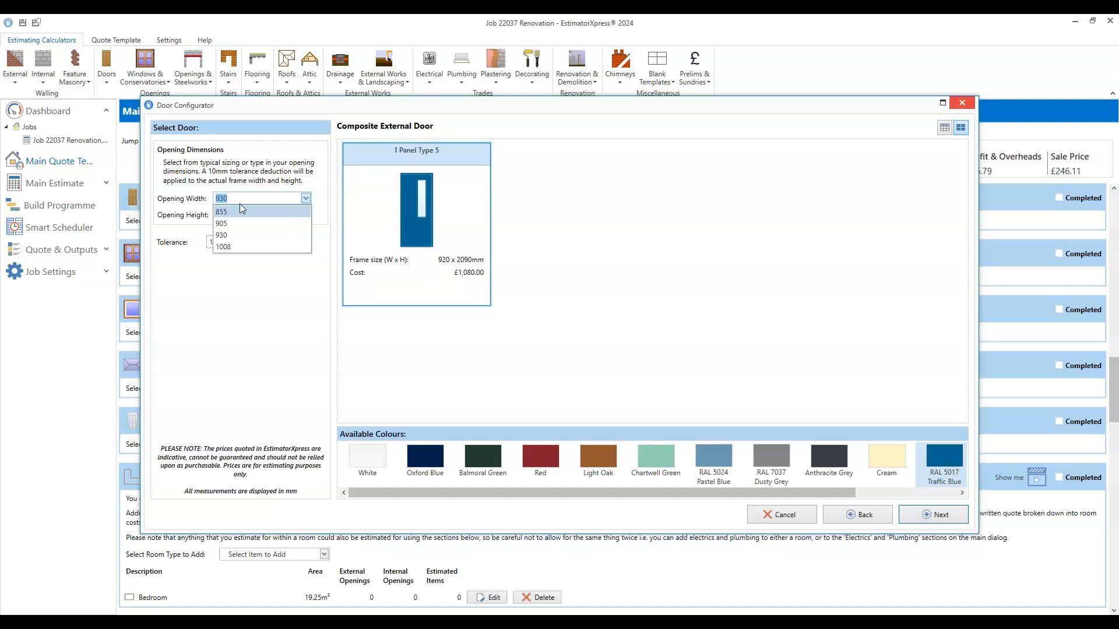
click(235, 247)
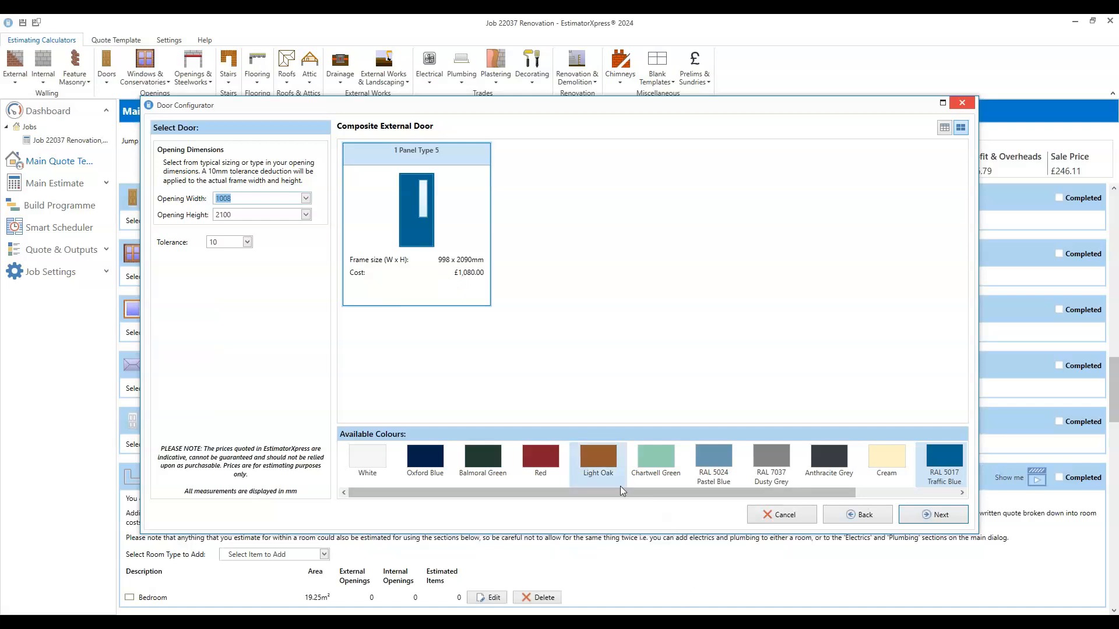
drag(598, 493, 550, 509)
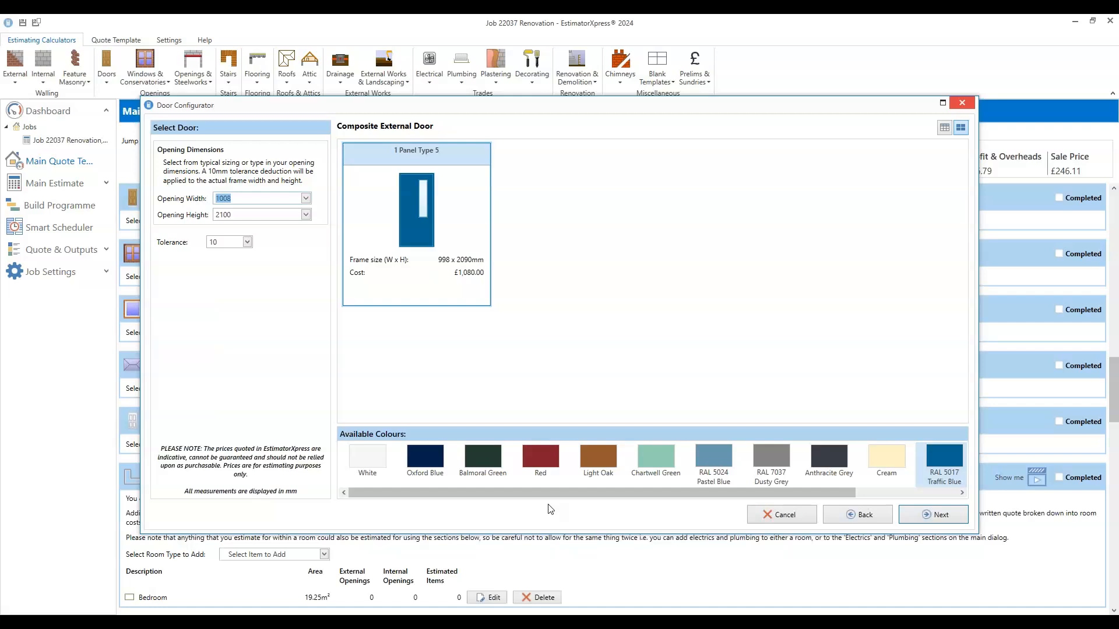
click(784, 459)
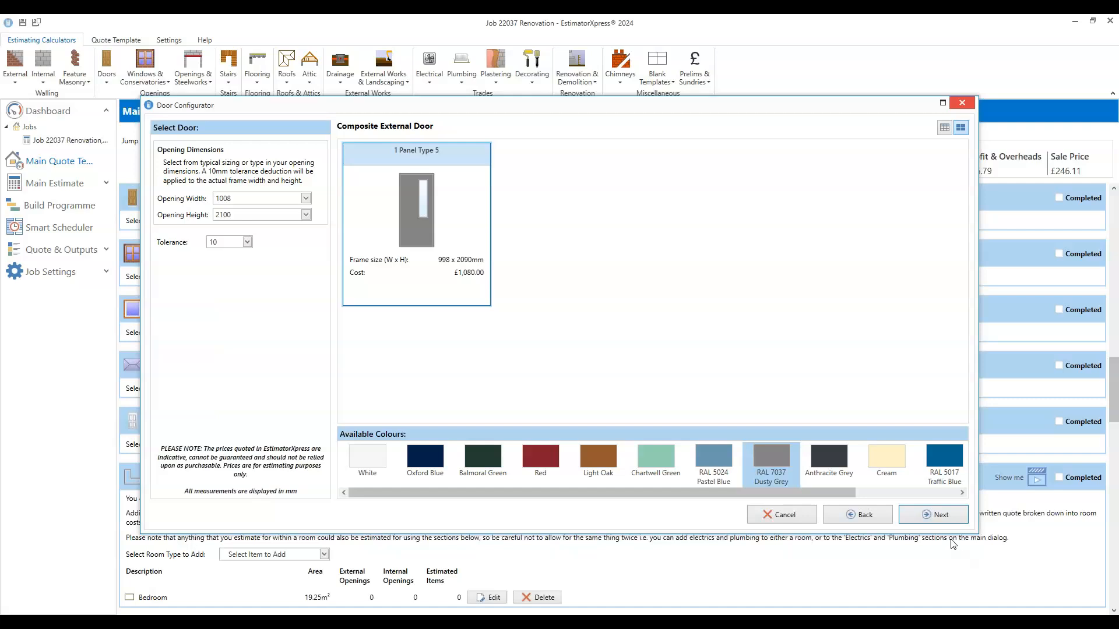
- Continue to the composite door's configuration, view its full colour range, and override the cost with £1,100
click(939, 518)
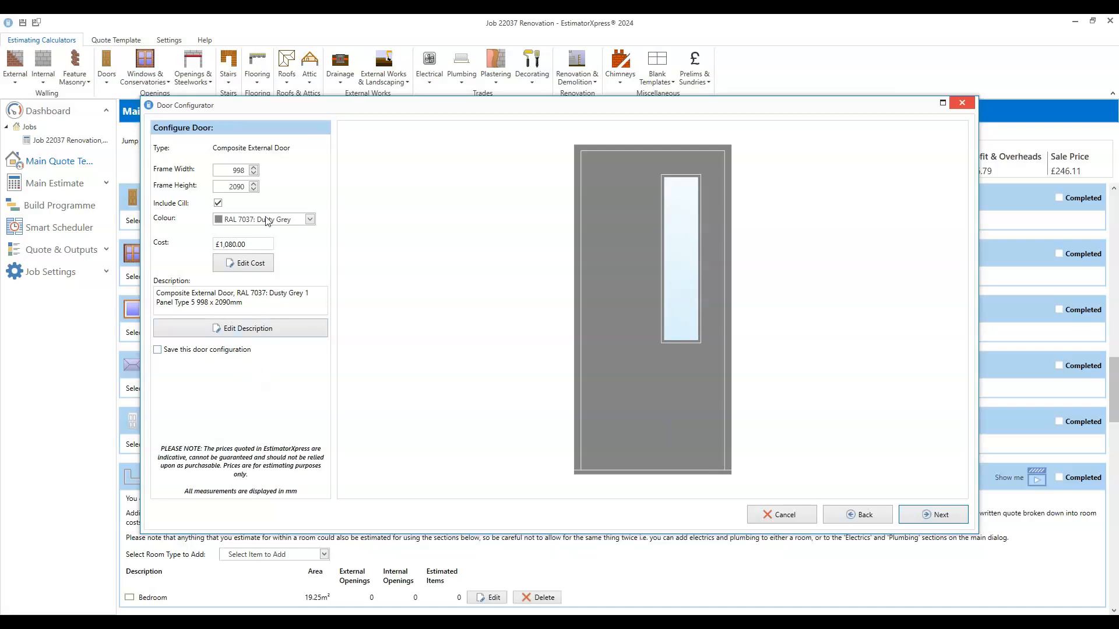
click(310, 220)
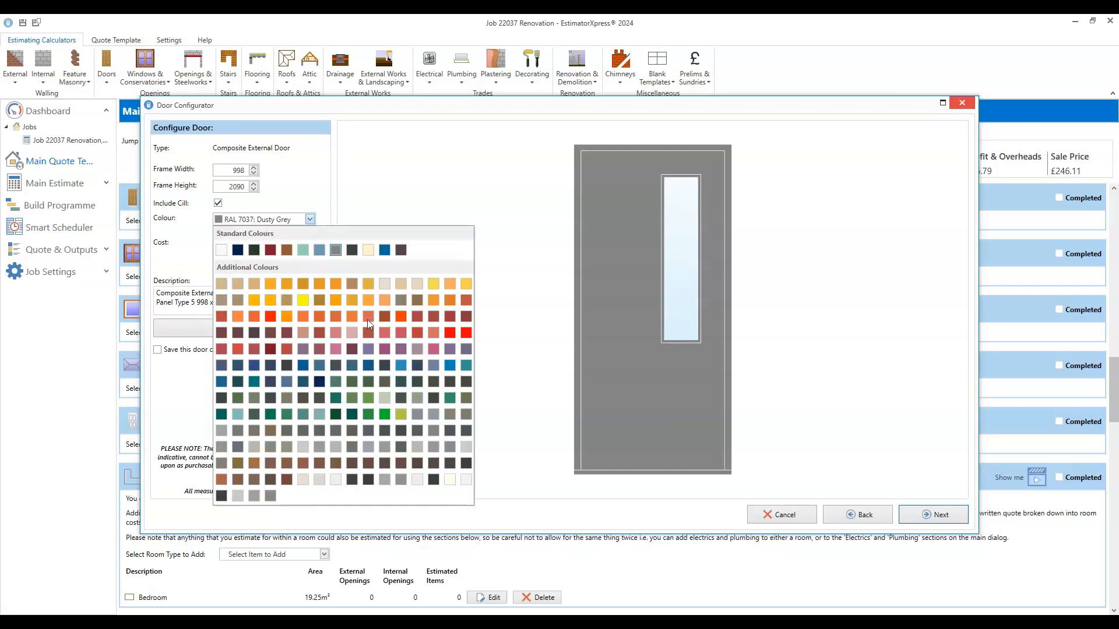
click(308, 184)
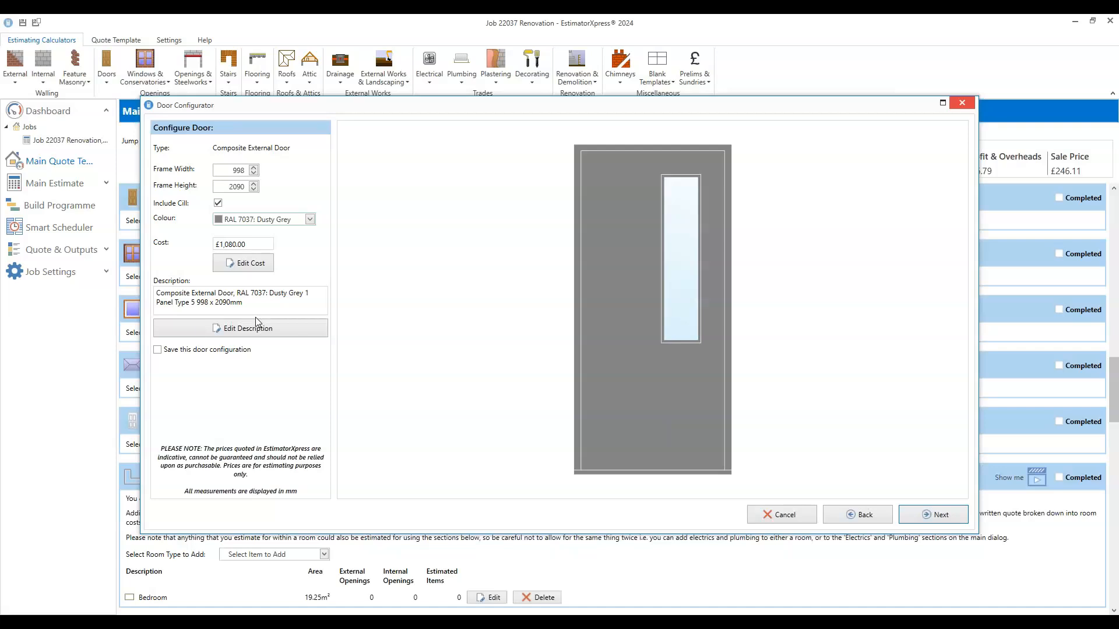
click(255, 265)
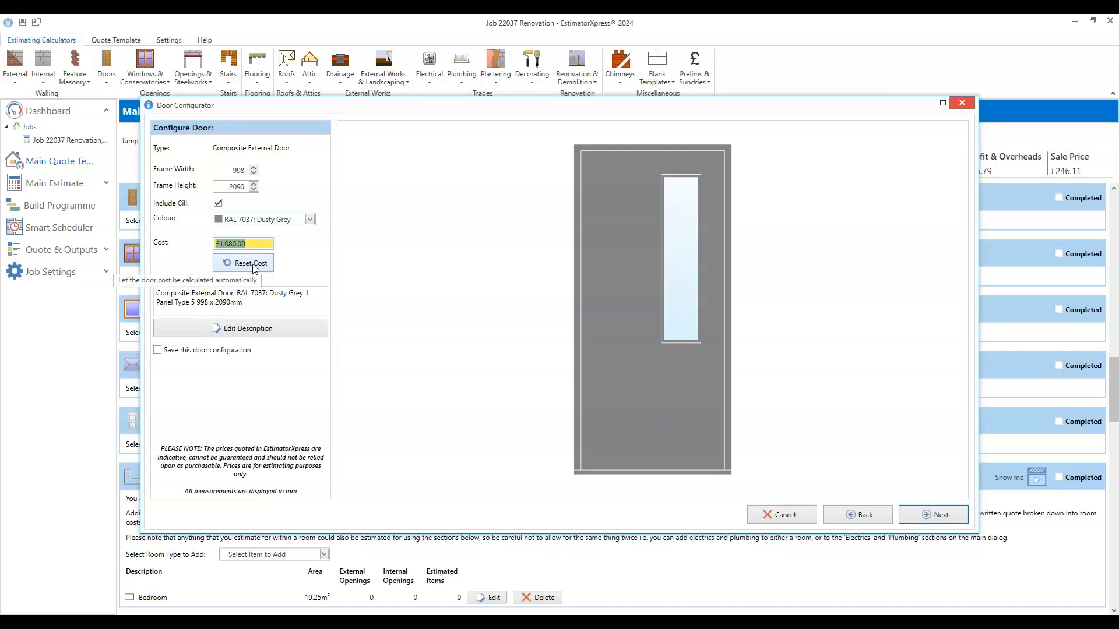
text(1100)
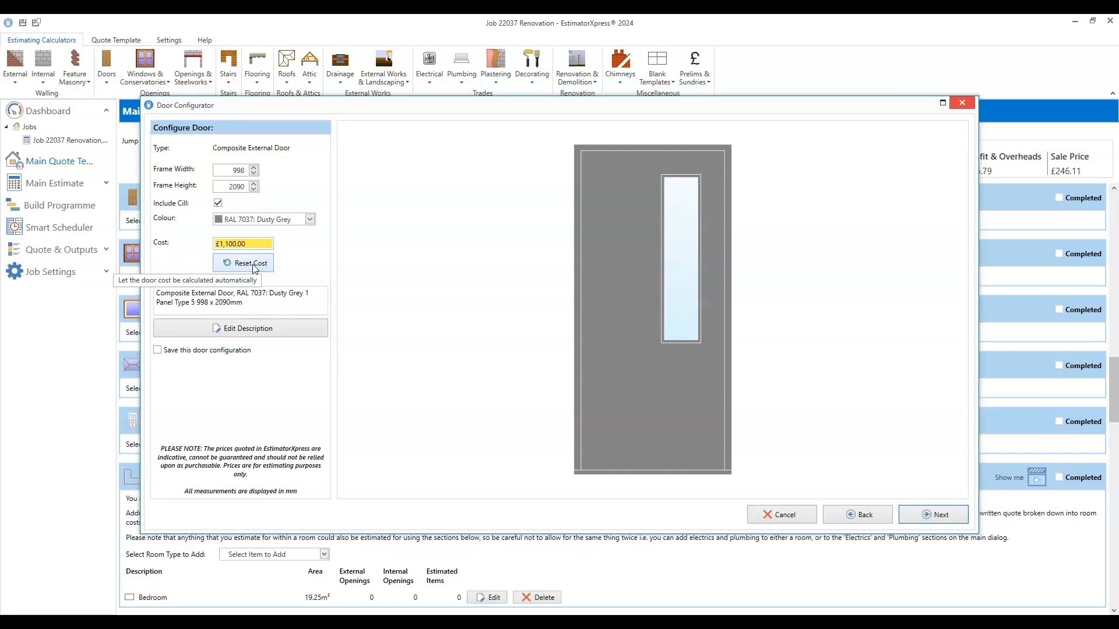
- Edit the door's description to read "Composite External Door, Dusty Grey 1 Panel Type 5 998 x 2090mm"
click(237, 330)
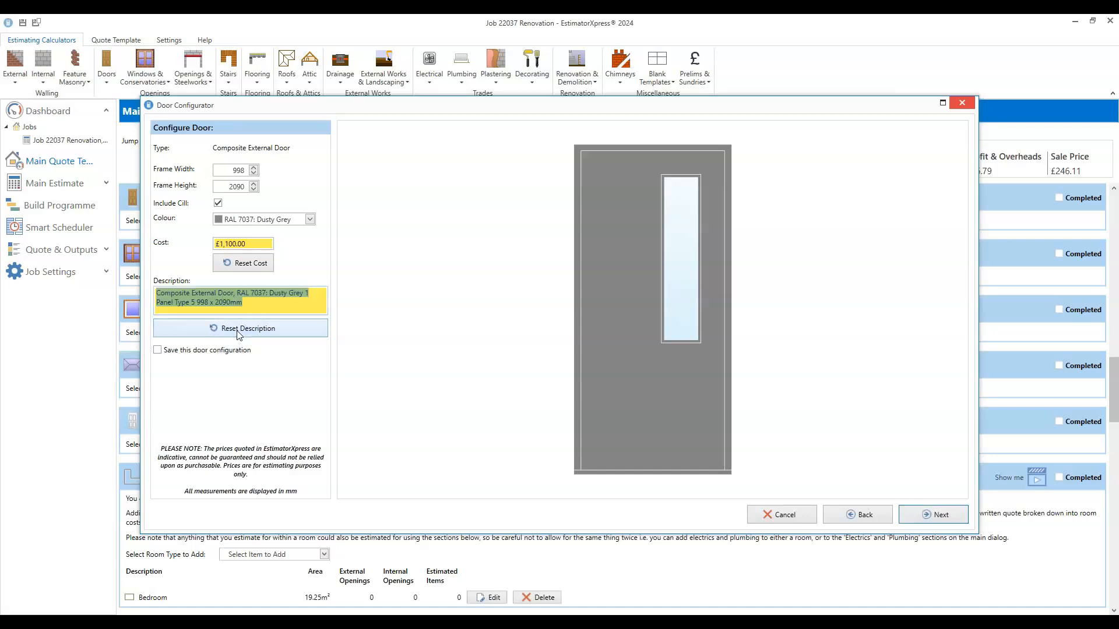
click(266, 302)
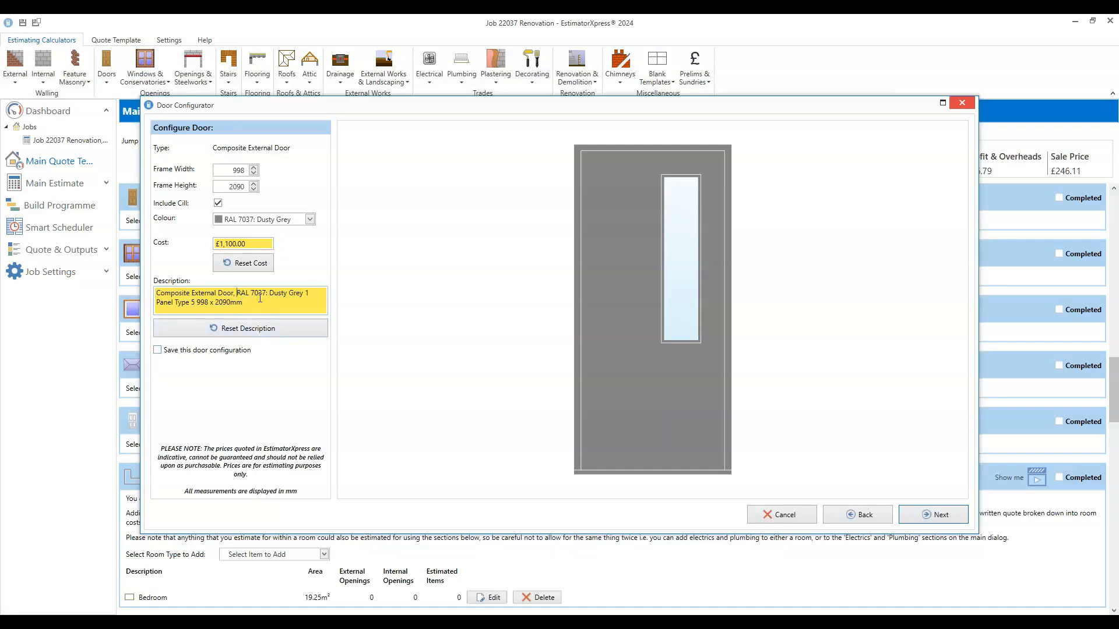
key(Delete)
key(Delete)
key(Delete)
key(Delete)
key(Delete)
key(Delete)
key(Delete)
key(Delete)
key(Delete)
key(Delete)
key(Delete)
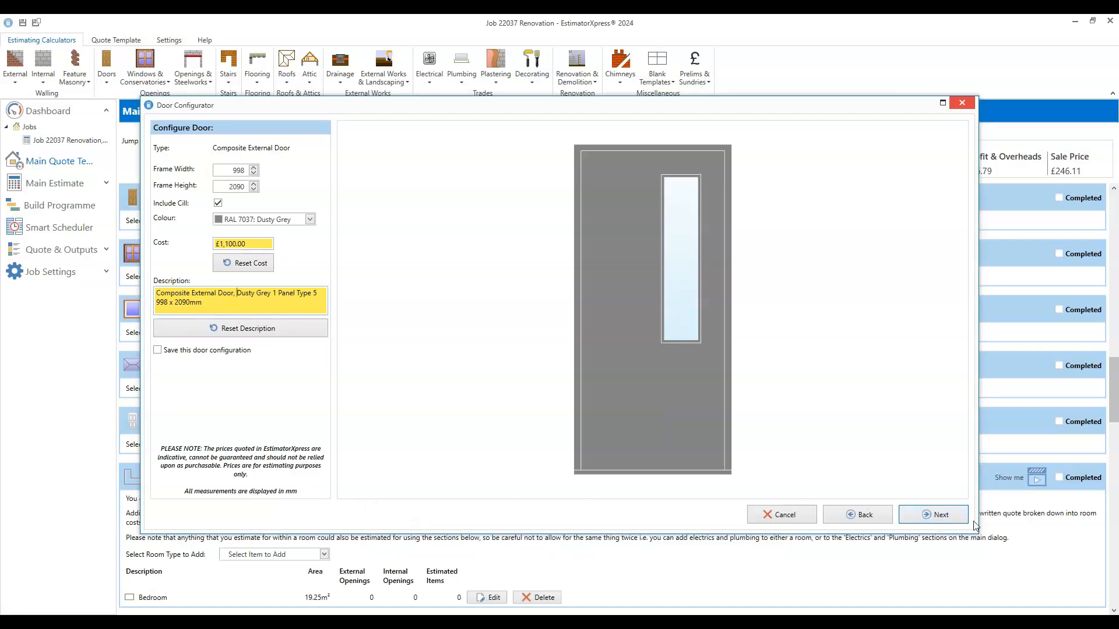
- Choose a combination lintel for the door, filtering to 1350 mm length and selecting the Standard Duty Cavity Wall Lintel 110-125 mm cavity
click(936, 515)
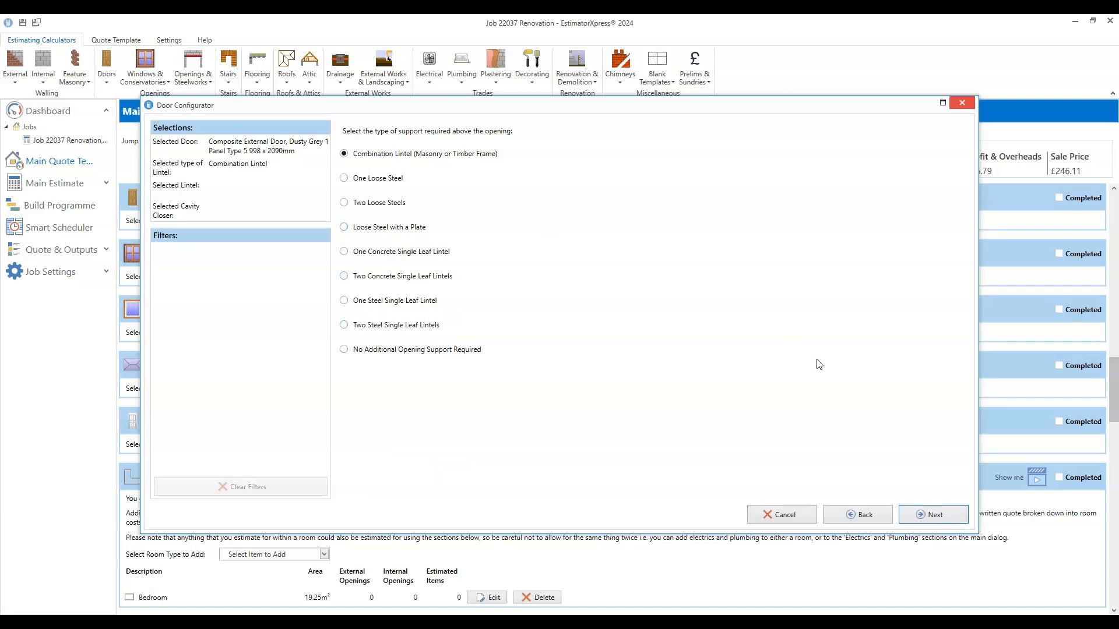
click(948, 517)
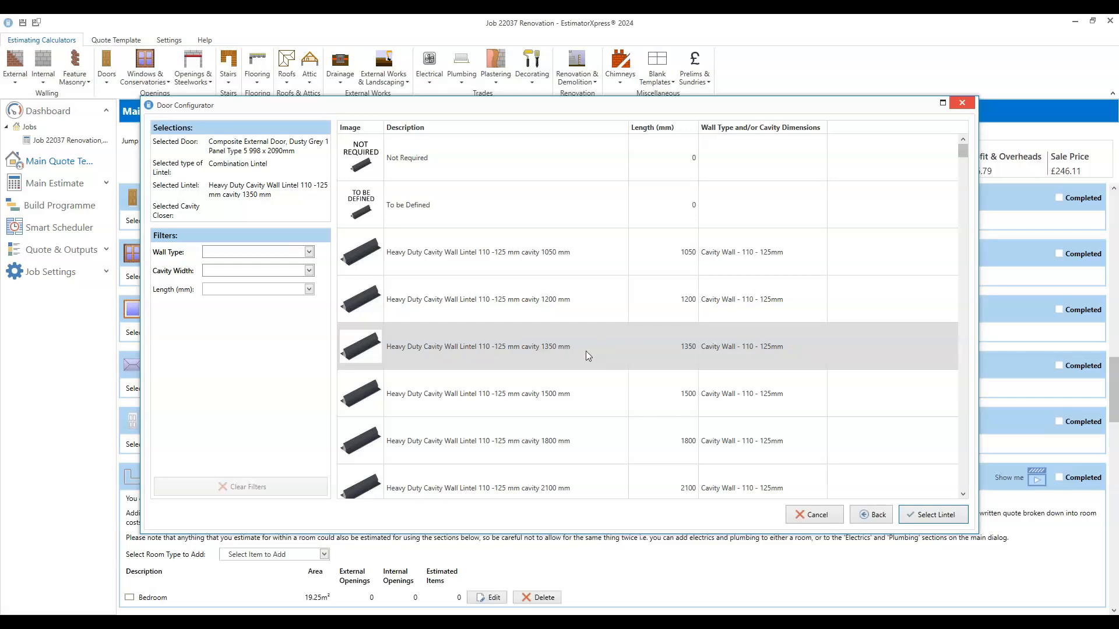
click(254, 290)
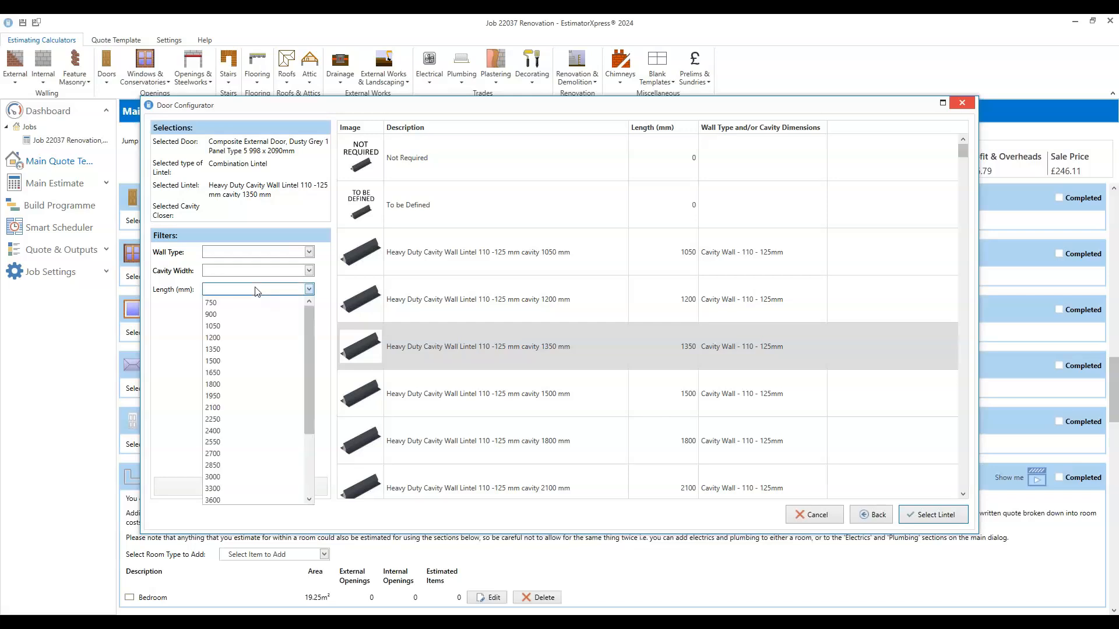
click(230, 350)
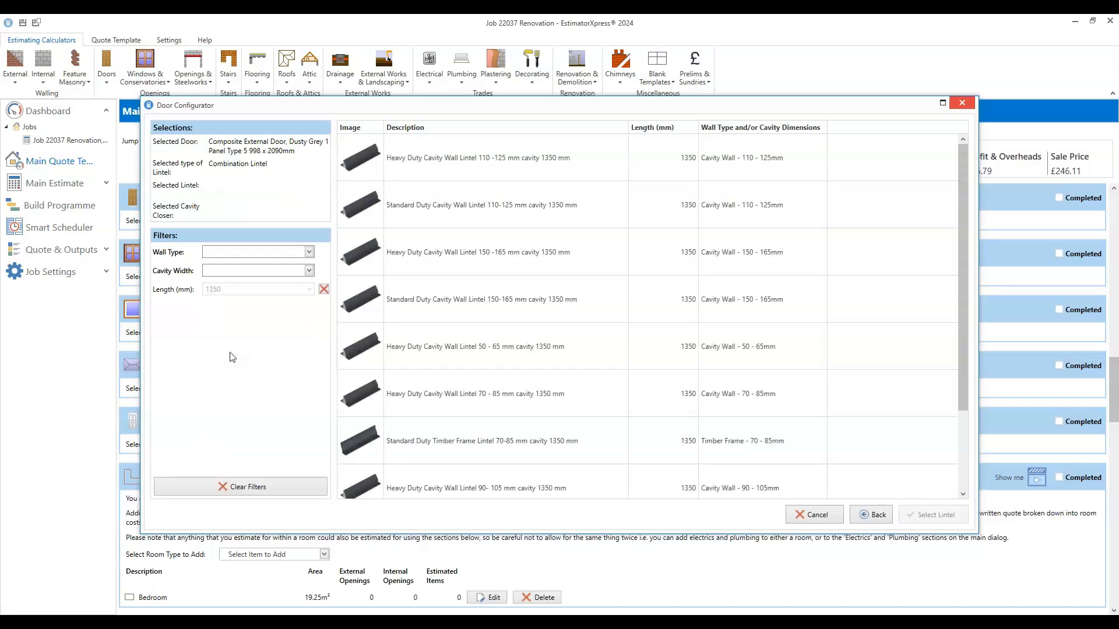
click(497, 211)
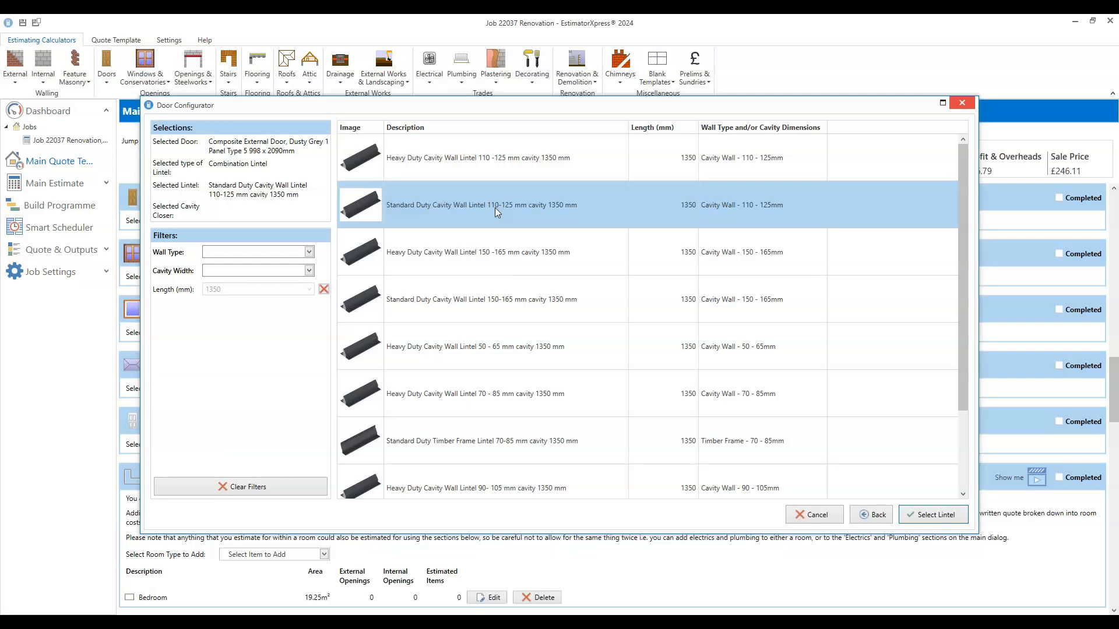
click(933, 515)
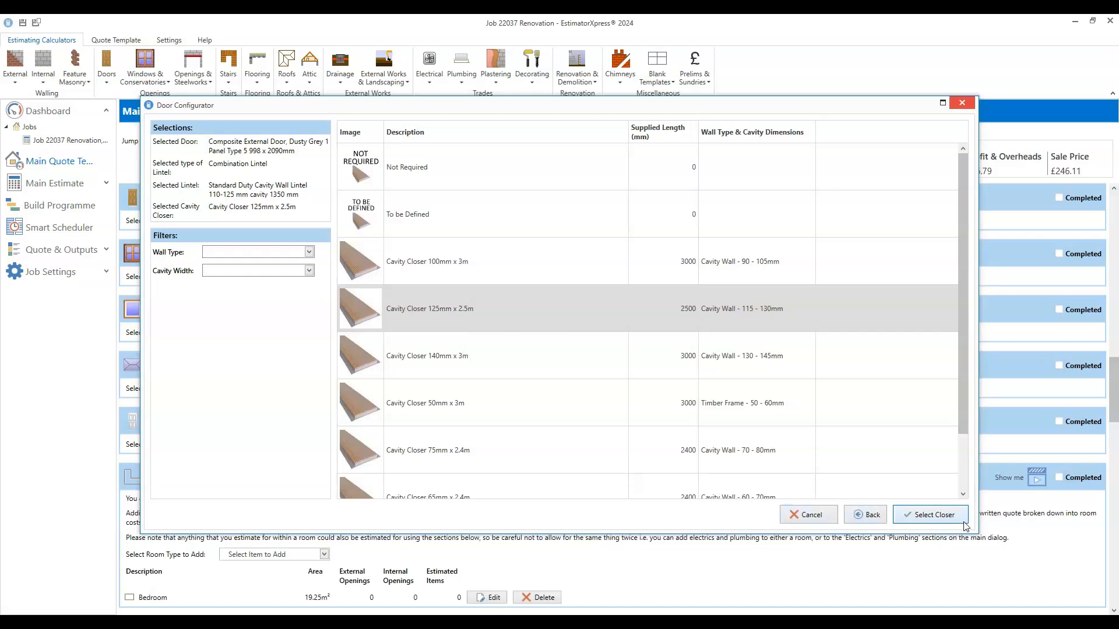
- Select the Cavity Closer 125mm x 2.5m and accept the default door frame dimensions
click(944, 516)
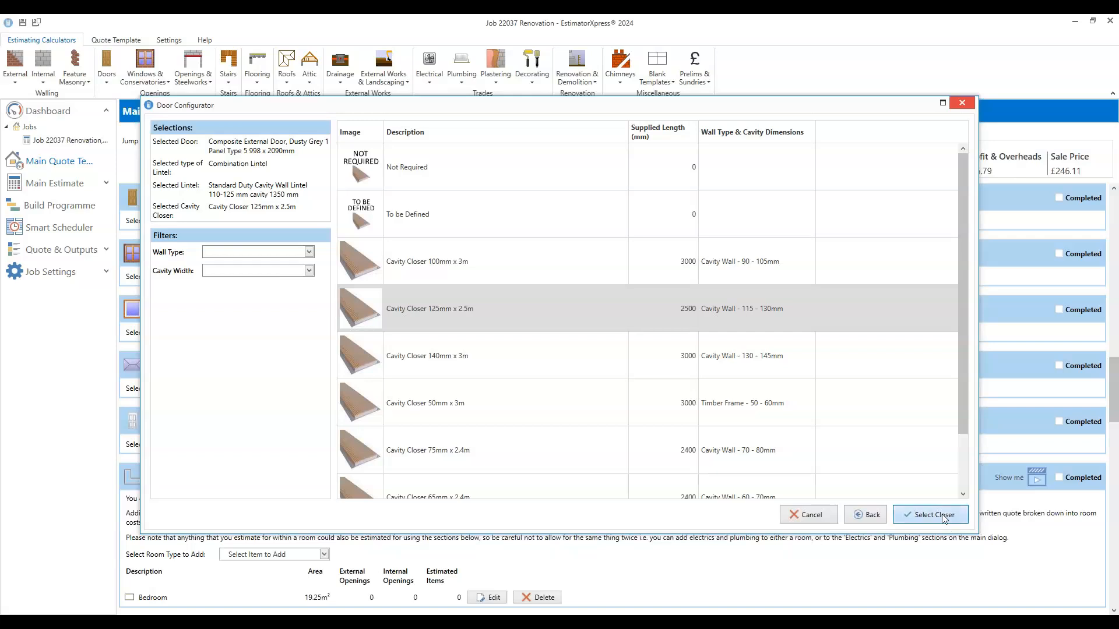
click(666, 354)
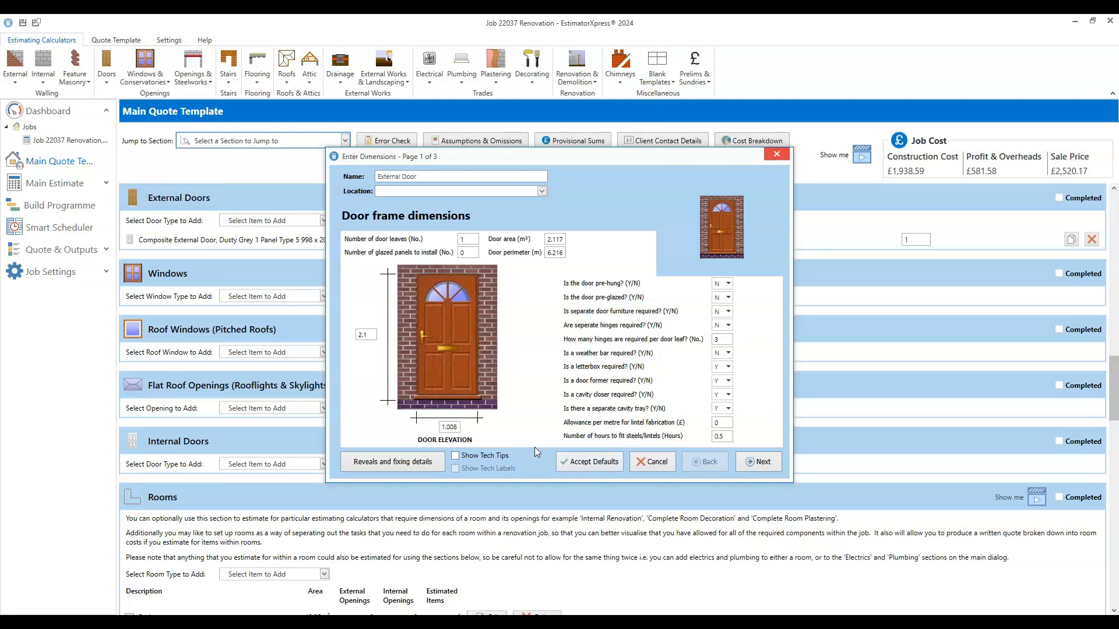
click(593, 463)
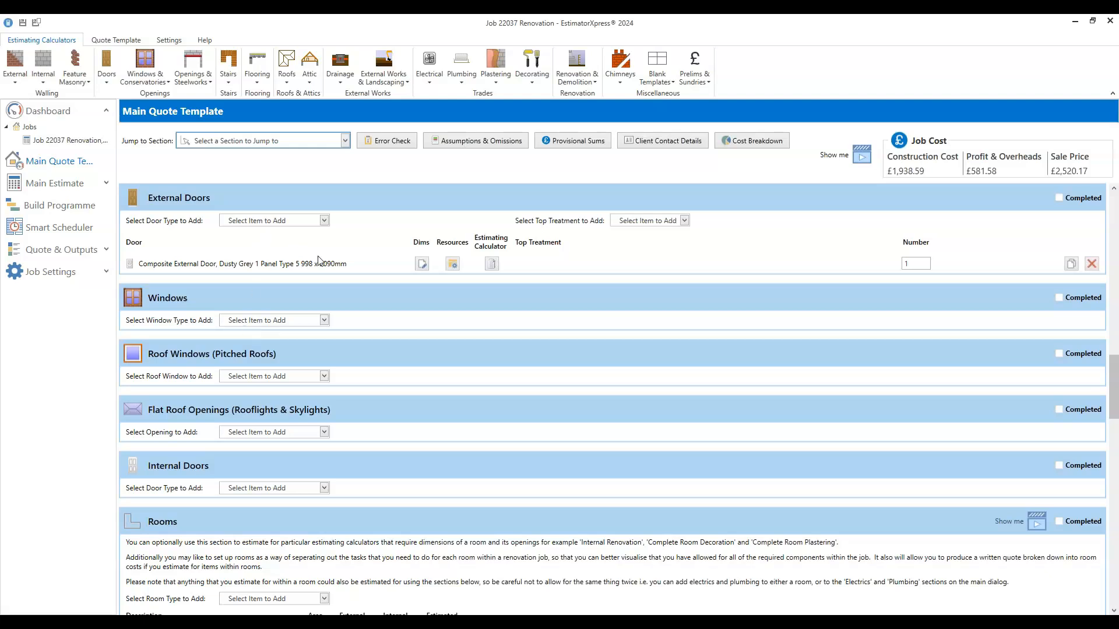
- Add a bi-fold patio door from the catalogue in Aluminium Clad PVCu with the six-pane layout
click(285, 221)
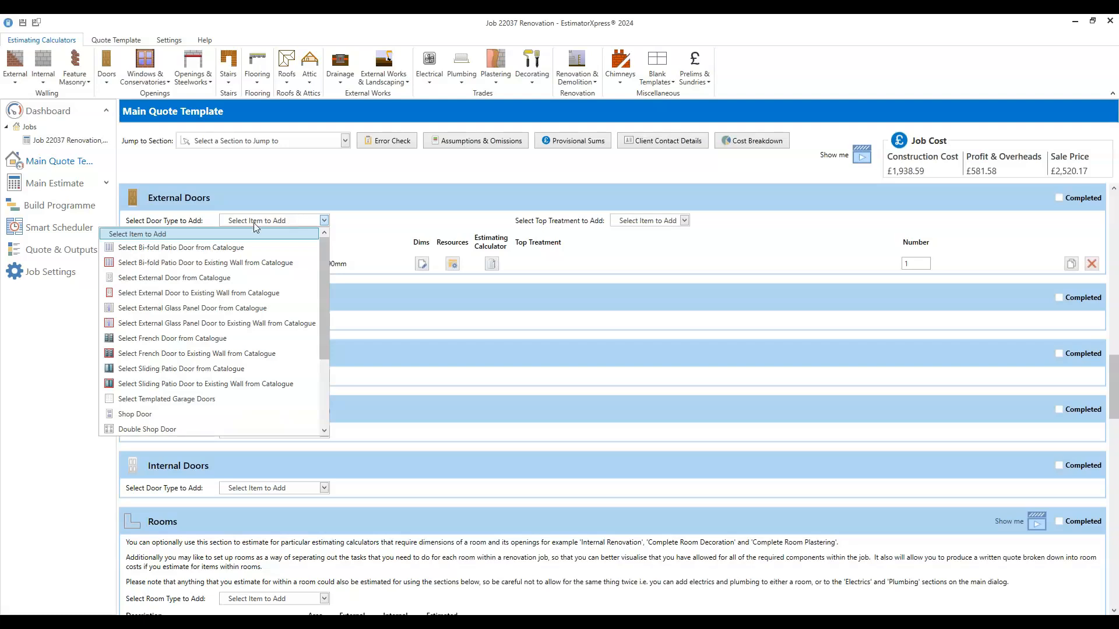
click(235, 248)
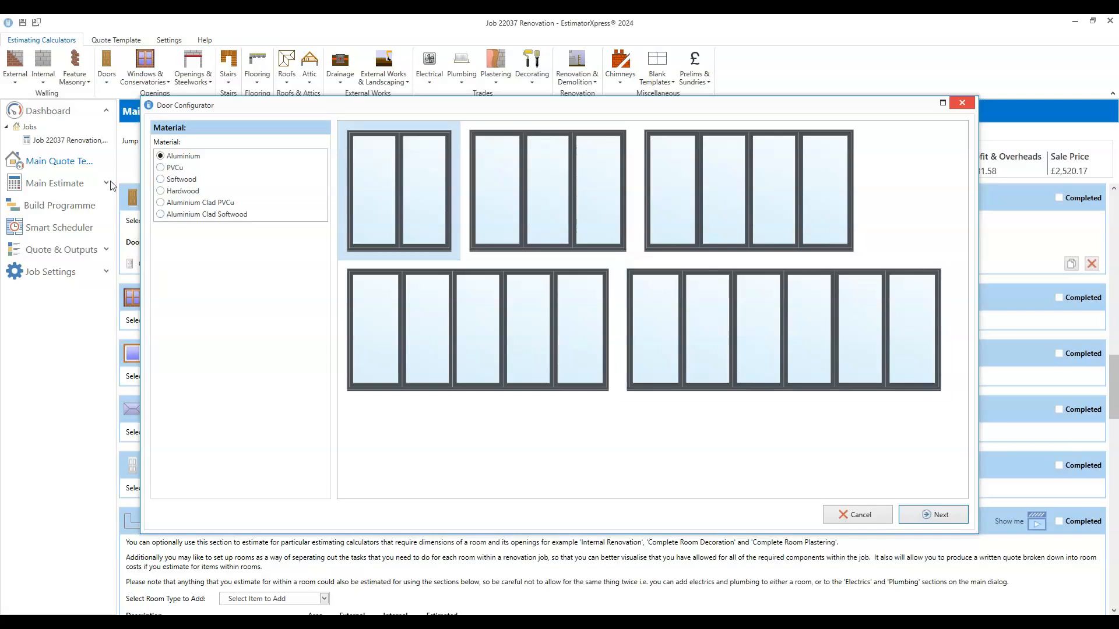
click(175, 171)
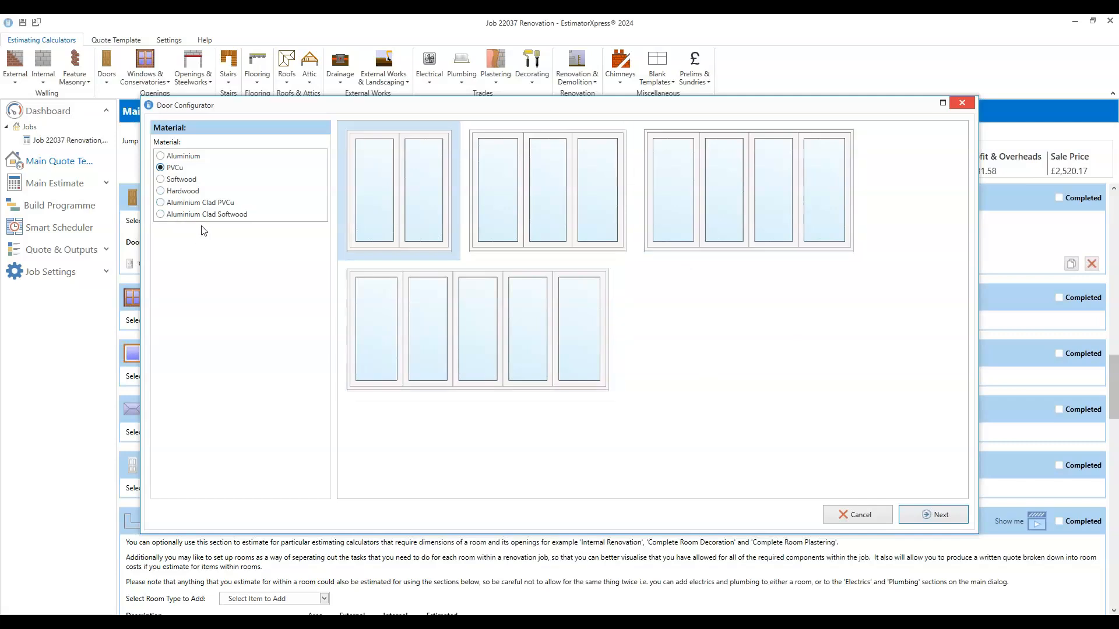
click(187, 204)
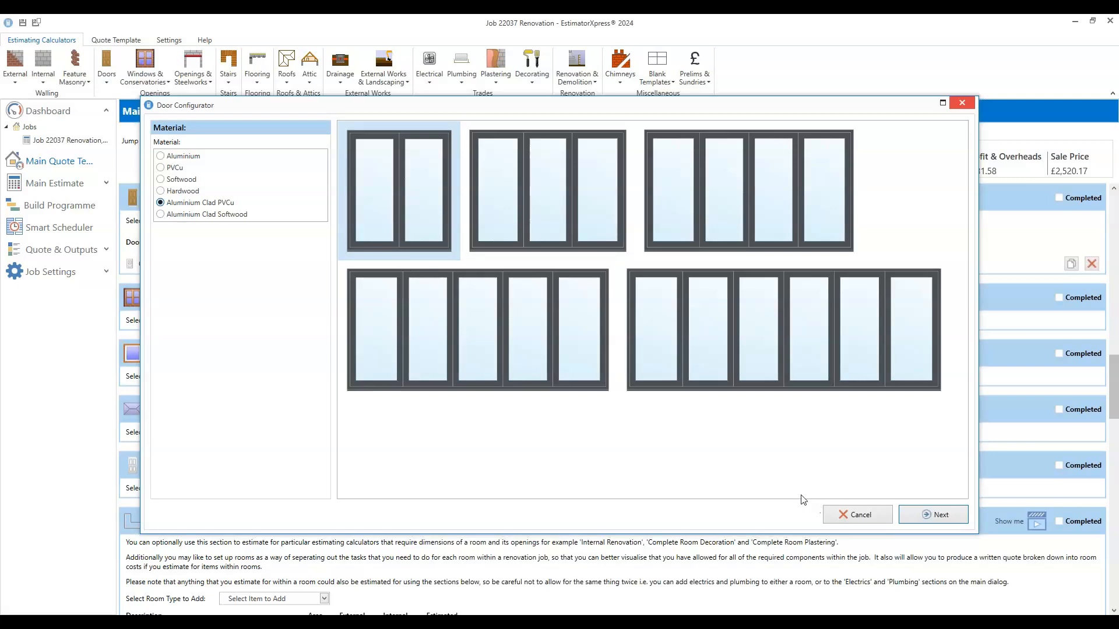
click(738, 333)
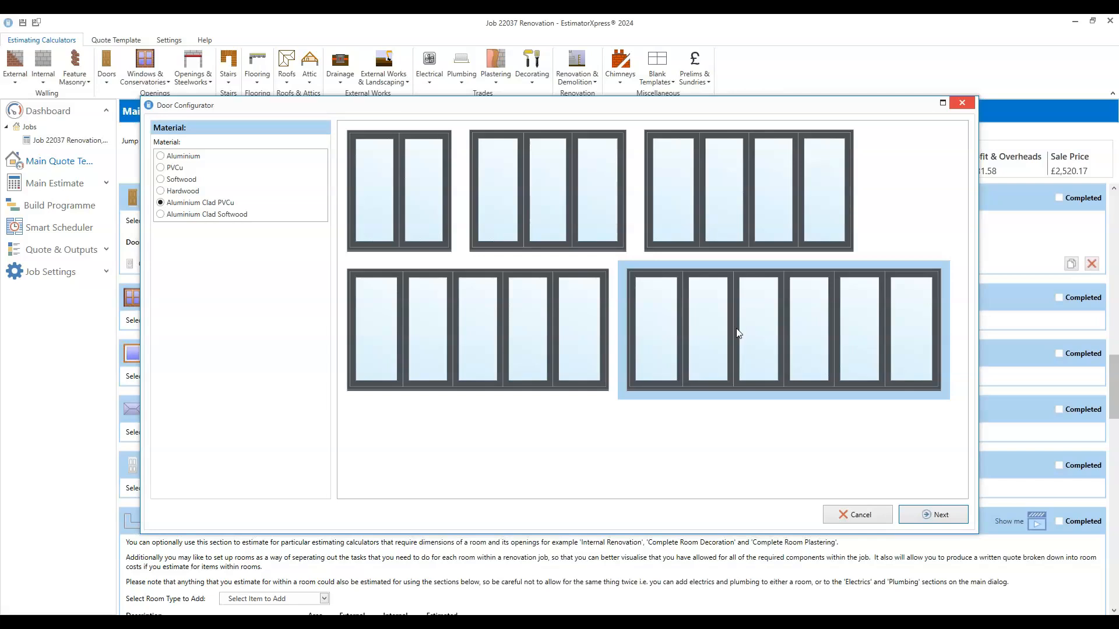
click(932, 515)
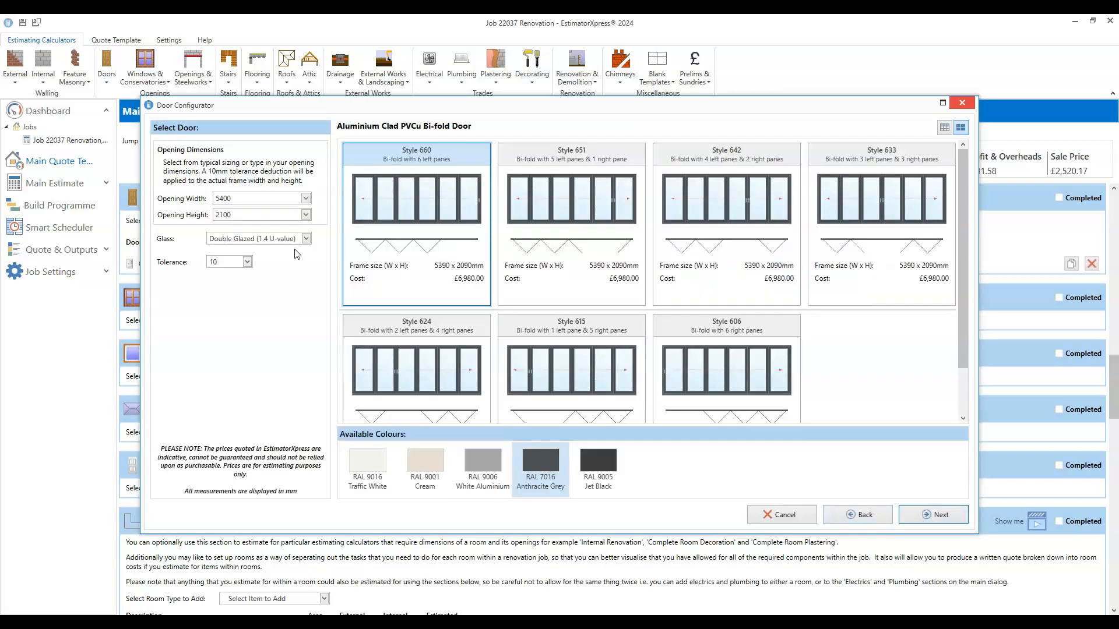
- Set the bi-fold door's opening width to 6000 mm and its glass to Triple Glazed (1.1 U-value), checking the tolerance options
click(306, 199)
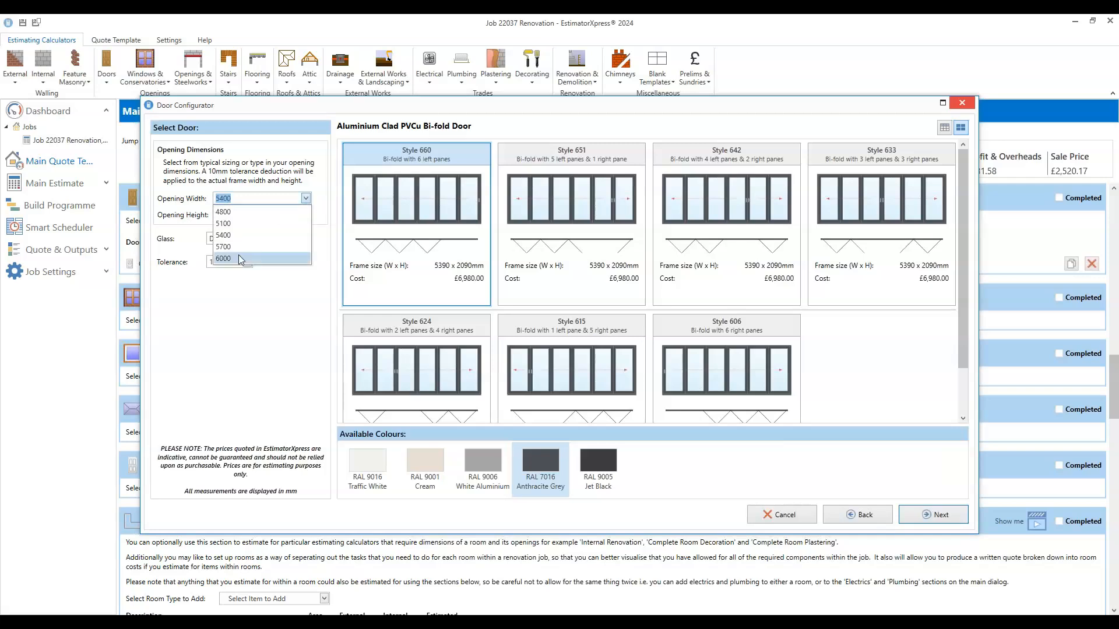
click(223, 259)
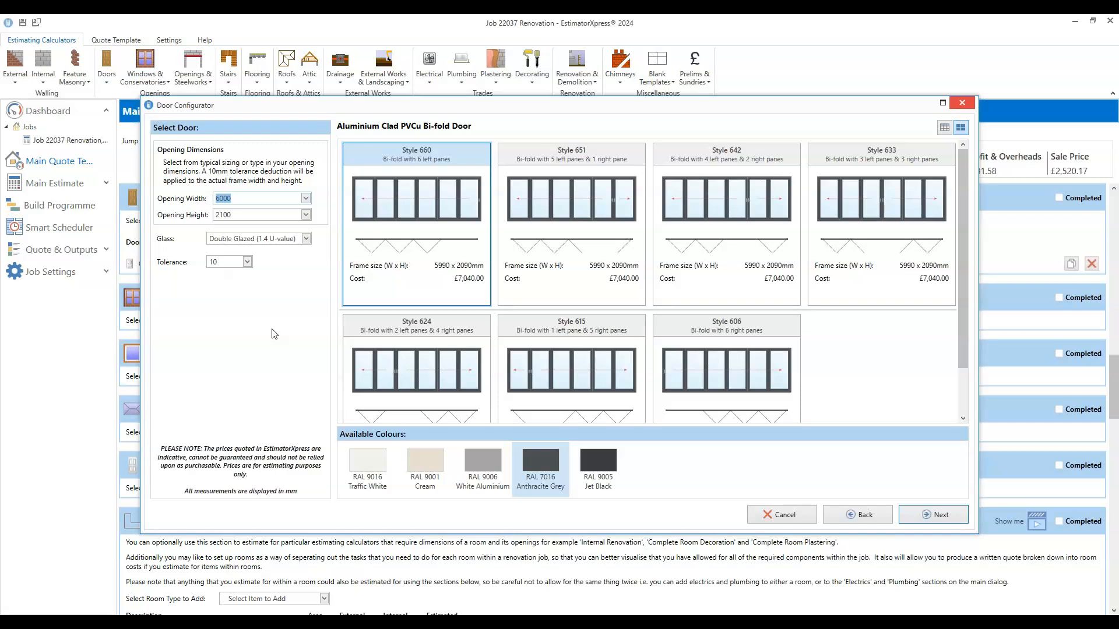
click(306, 242)
click(250, 264)
click(249, 263)
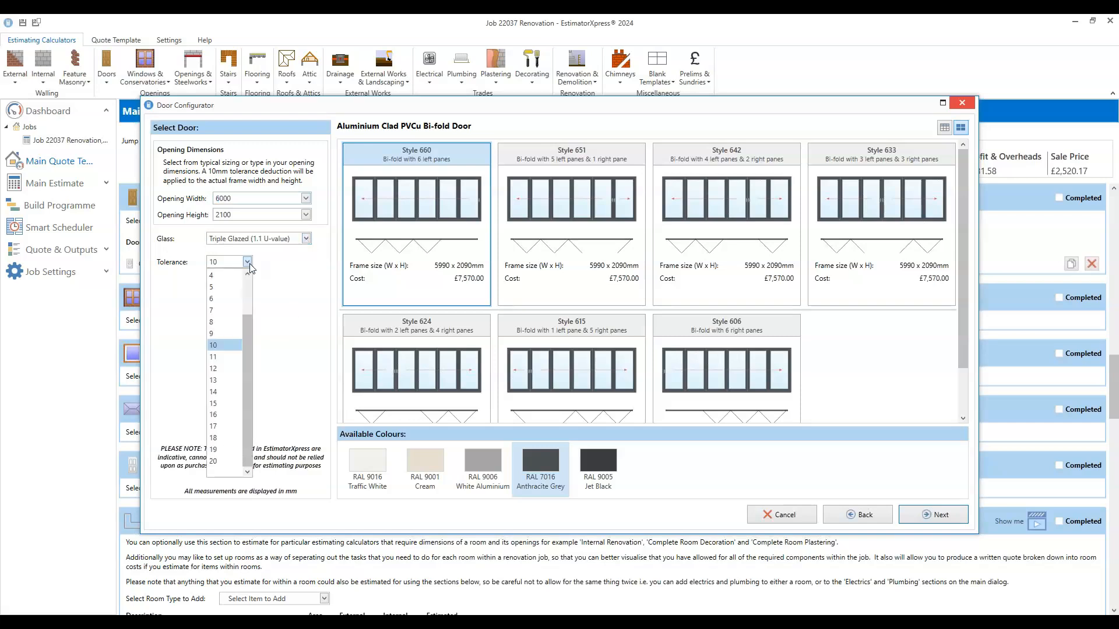
click(277, 309)
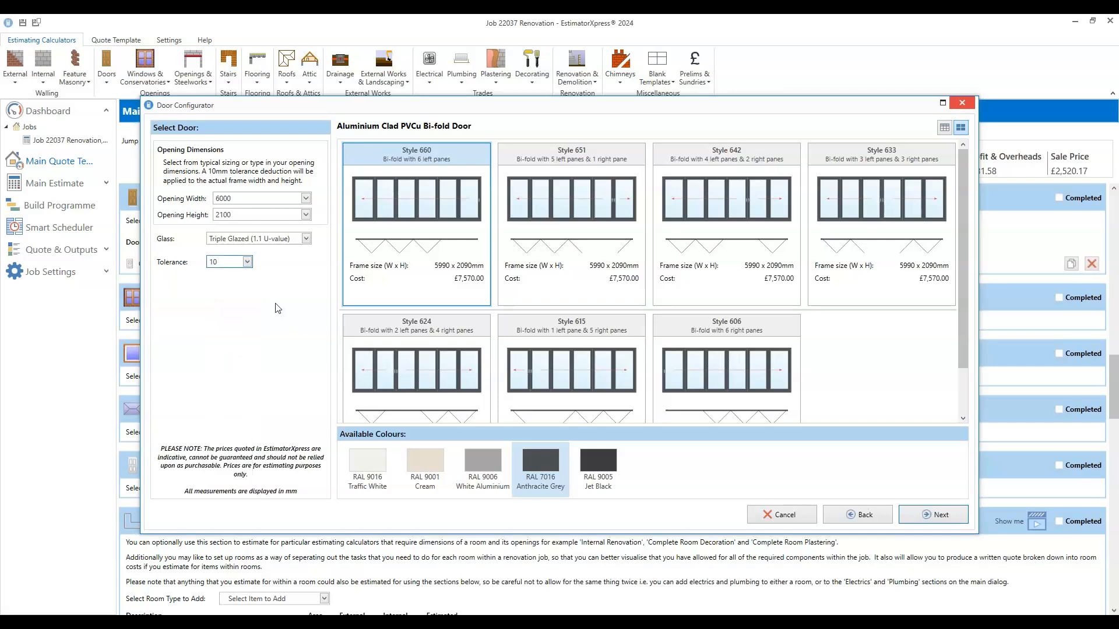
click(249, 262)
click(249, 262)
- Choose bi-fold Style 606 with 6 right panes in RAL 9006 White Aluminium and continue to its configuration
click(401, 250)
scroll(576, 263, down, 1)
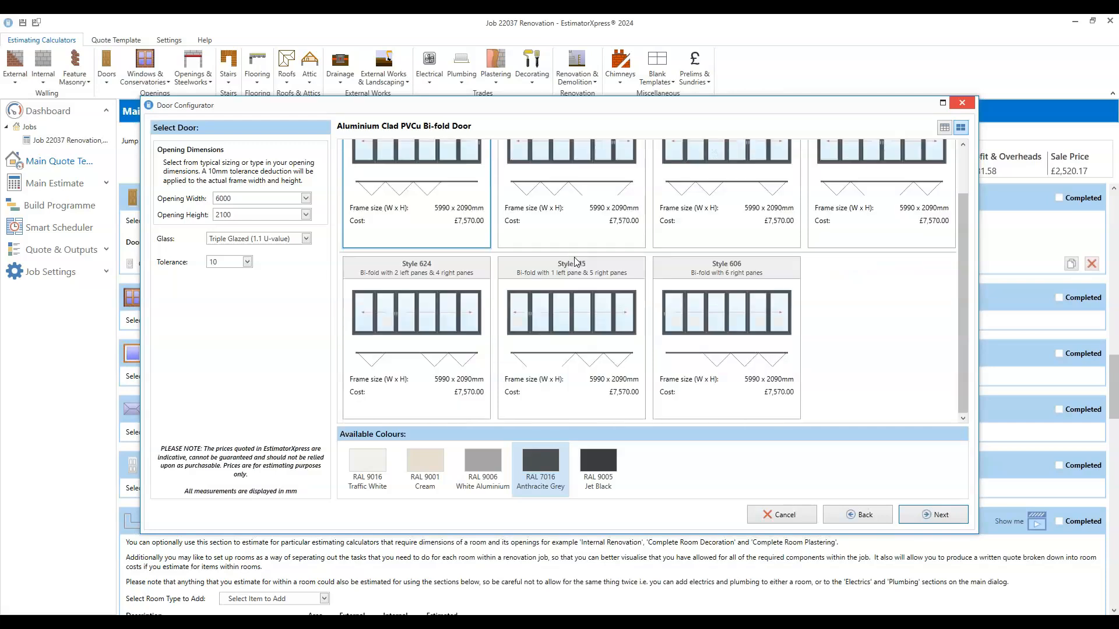
scroll(576, 263, up, 1)
scroll(676, 379, down, 1)
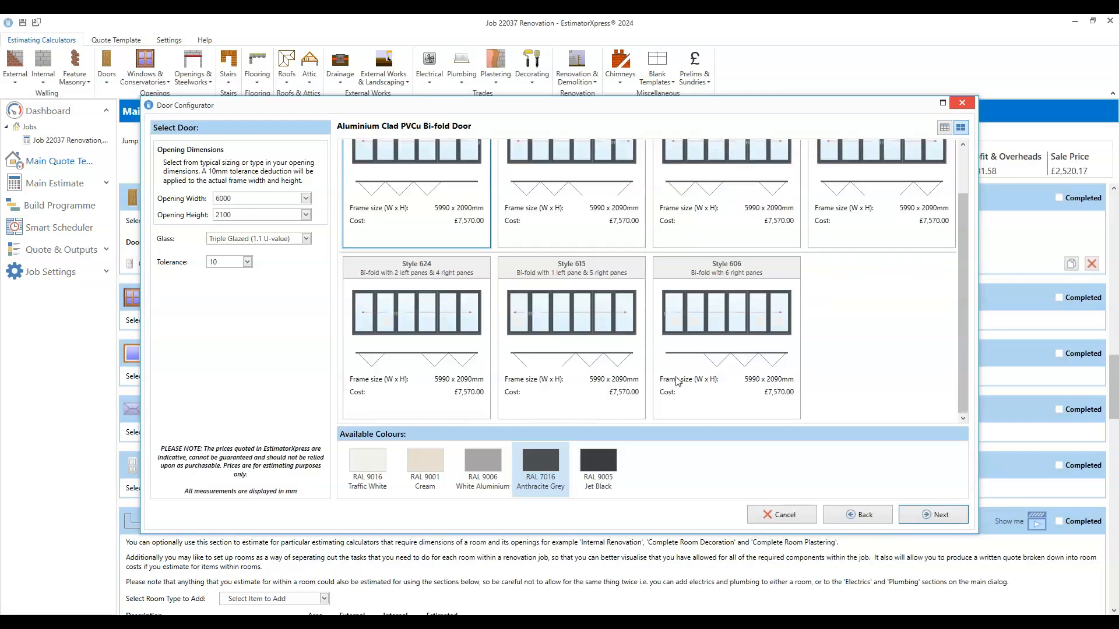
click(740, 344)
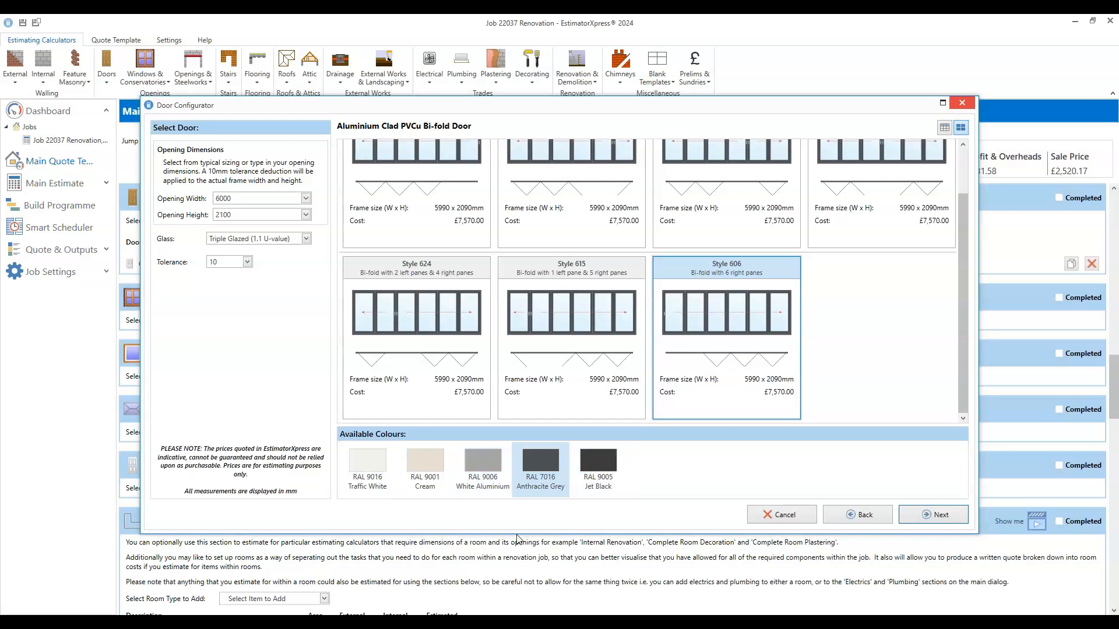
click(482, 484)
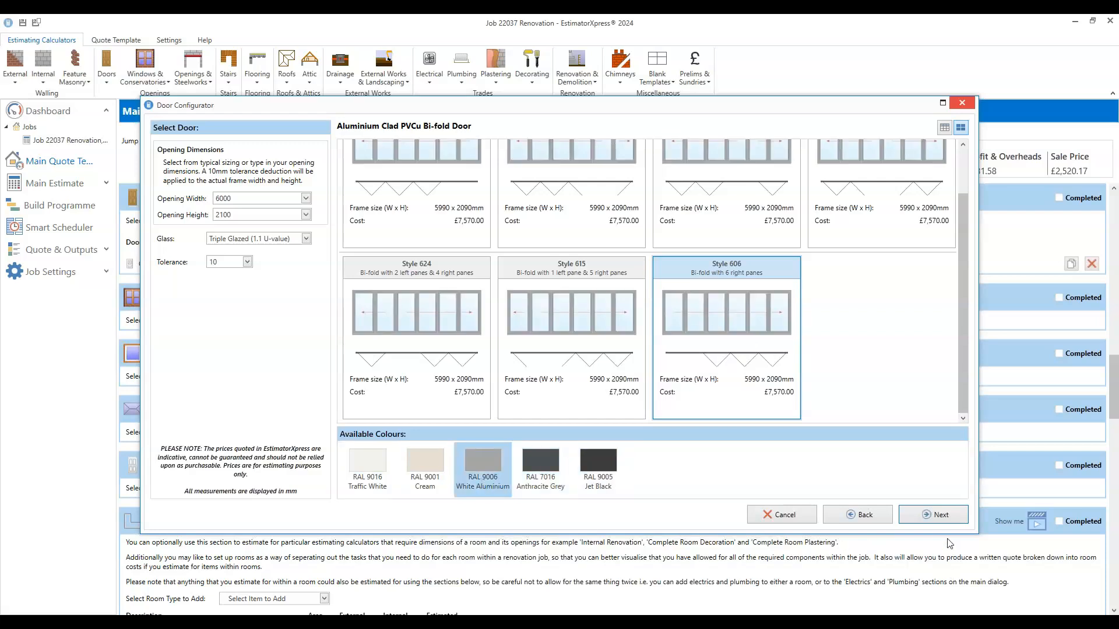
click(936, 517)
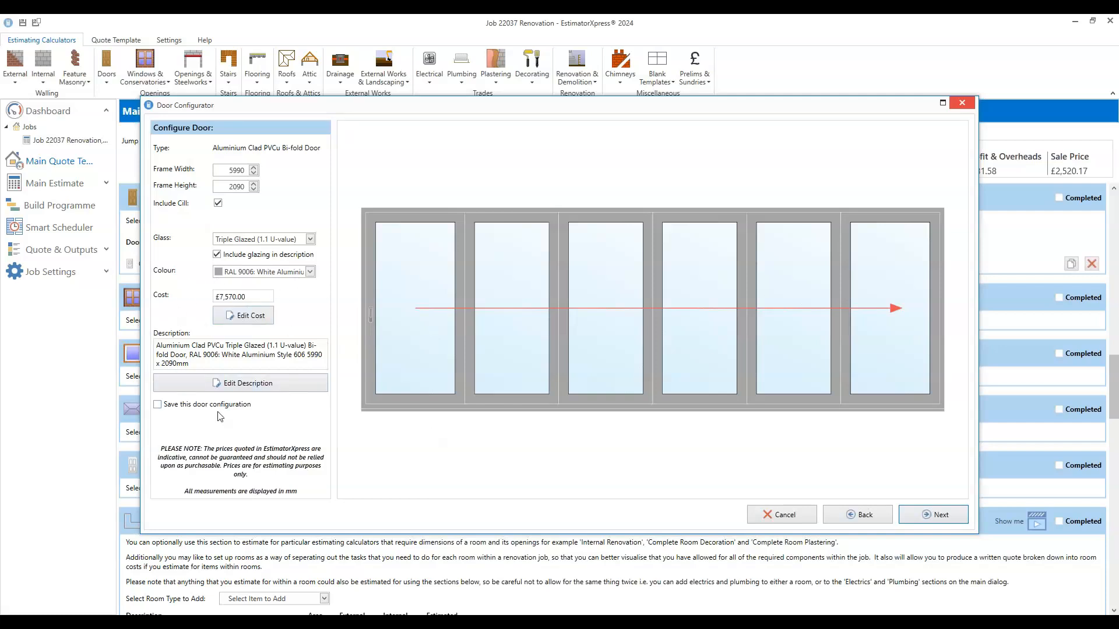
- Support the bi-fold door's opening with two loose steels, using Universal Column 152 x 152 x 23kg per m for both
click(945, 518)
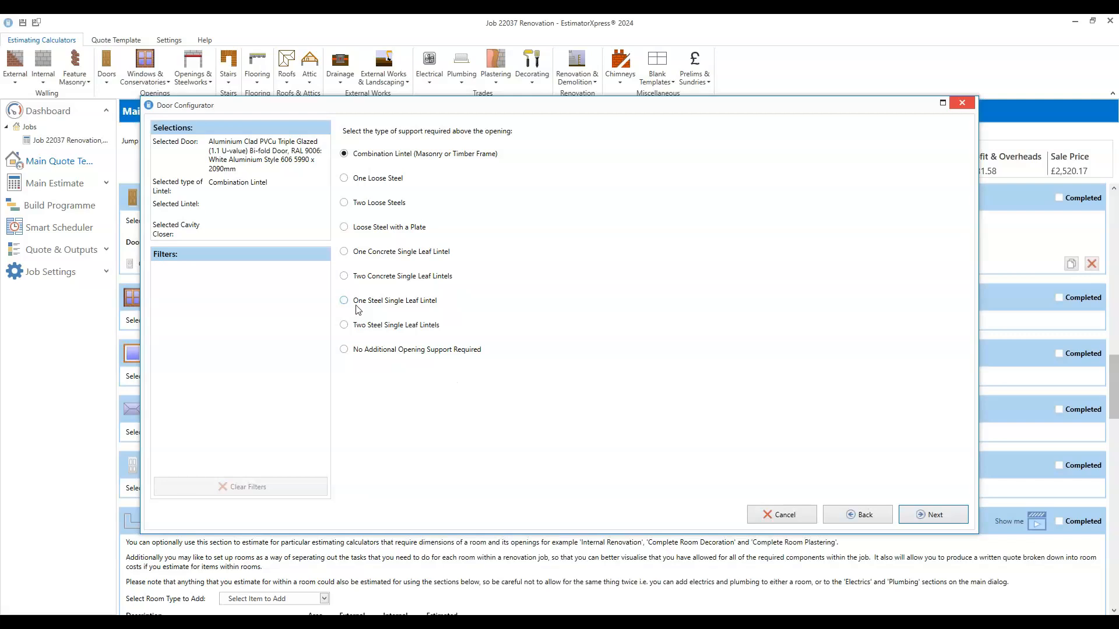
click(359, 205)
click(941, 511)
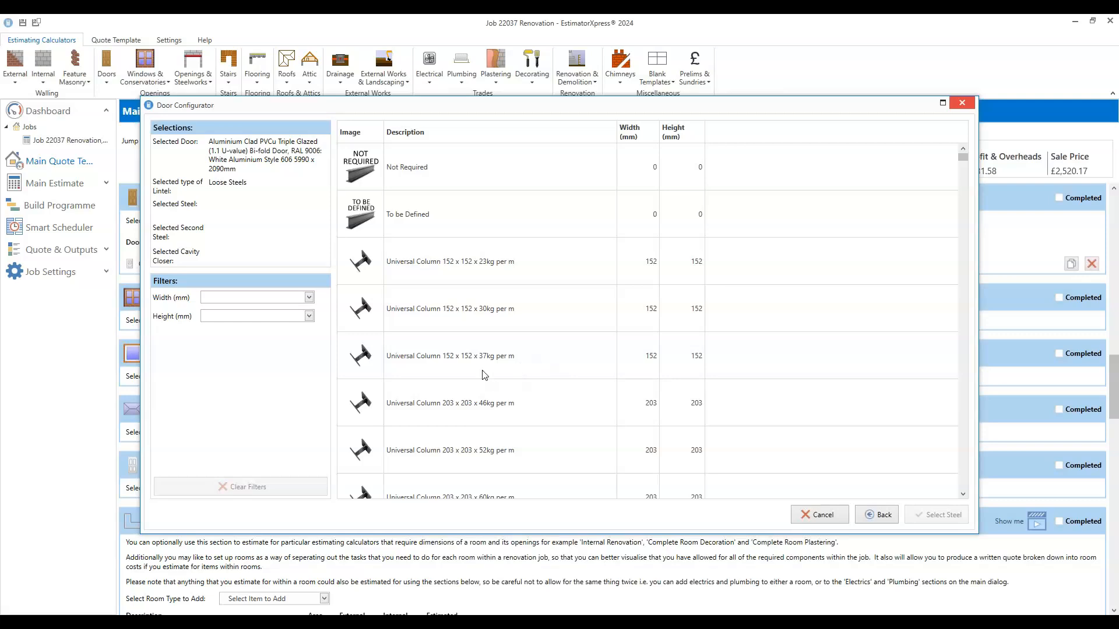
click(490, 272)
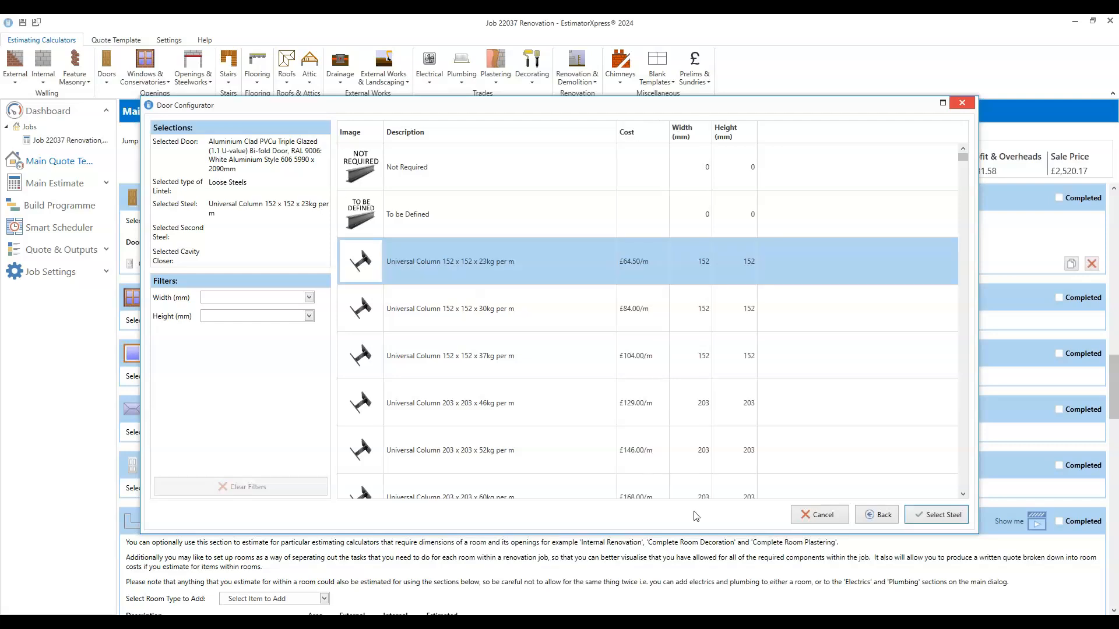
click(937, 521)
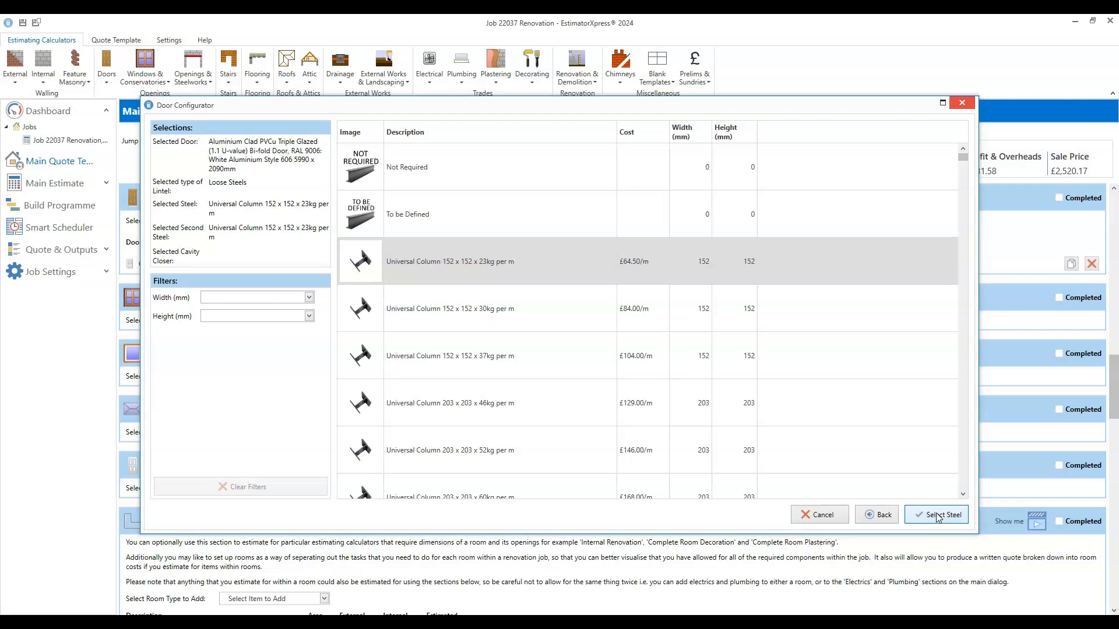
click(937, 516)
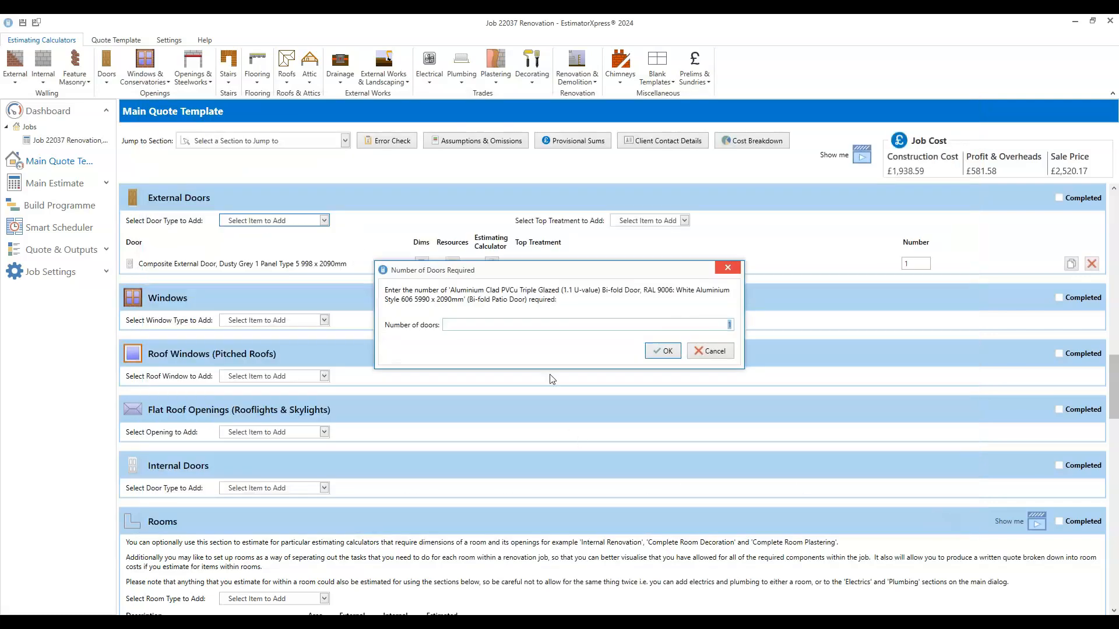
- Add one bi-fold door using the Bi-Fold Patio Door Factory Finished template and accept the default frame dimensions
click(658, 352)
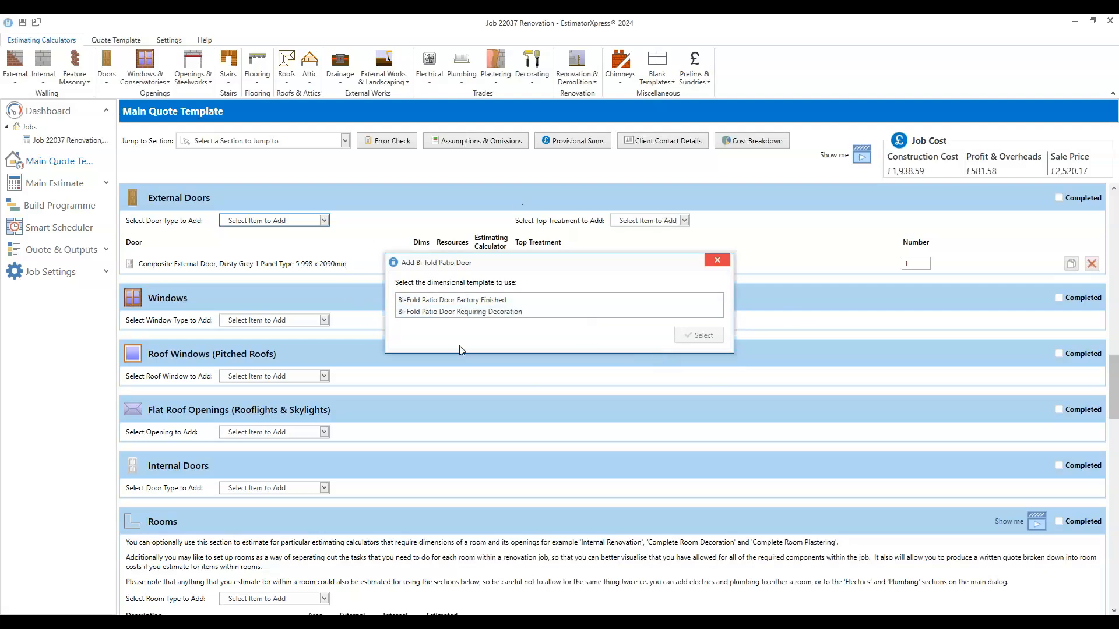
drag(461, 268, 460, 251)
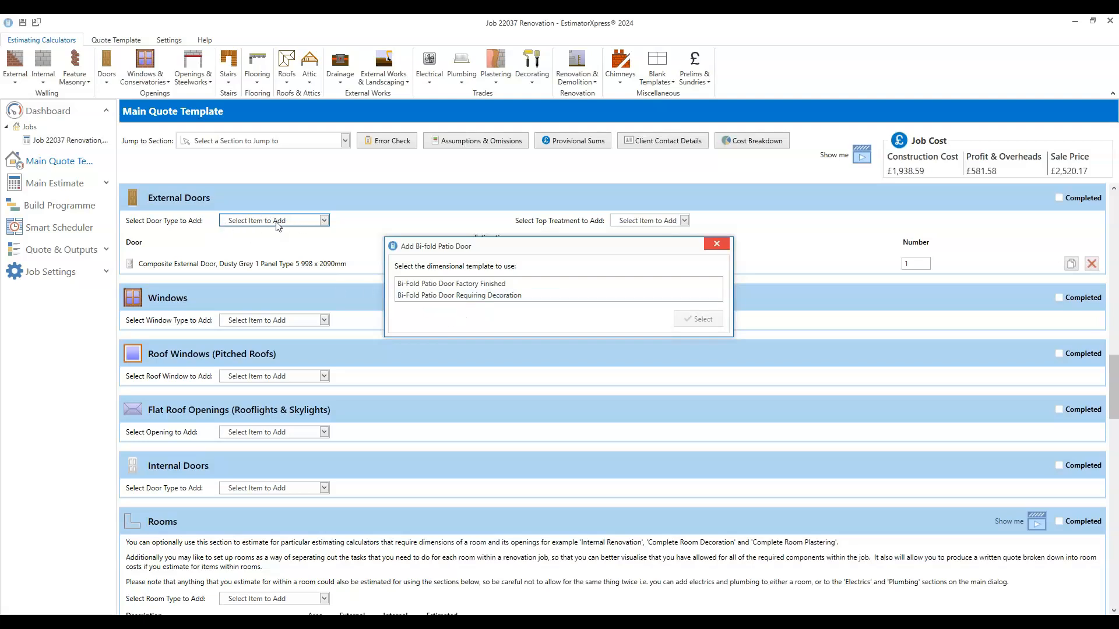
click(477, 285)
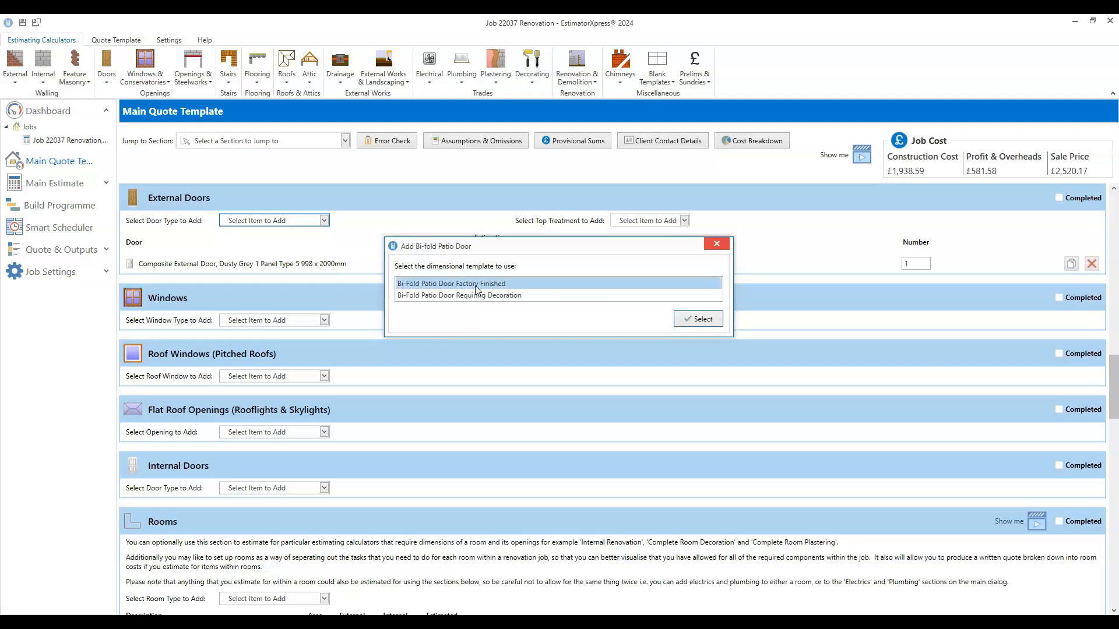
click(703, 319)
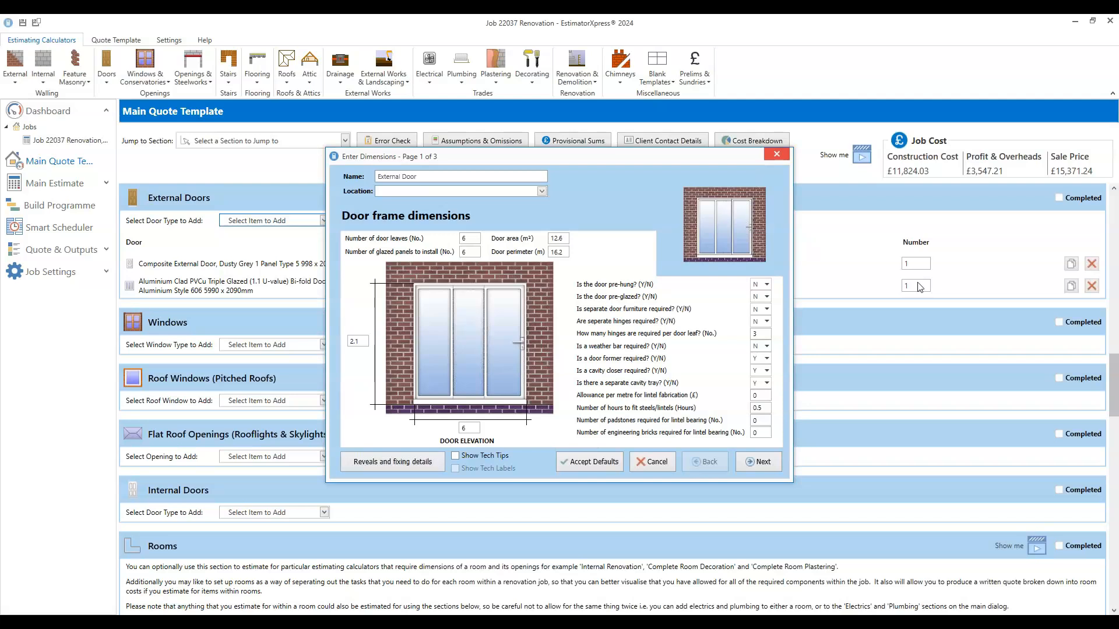
click(588, 462)
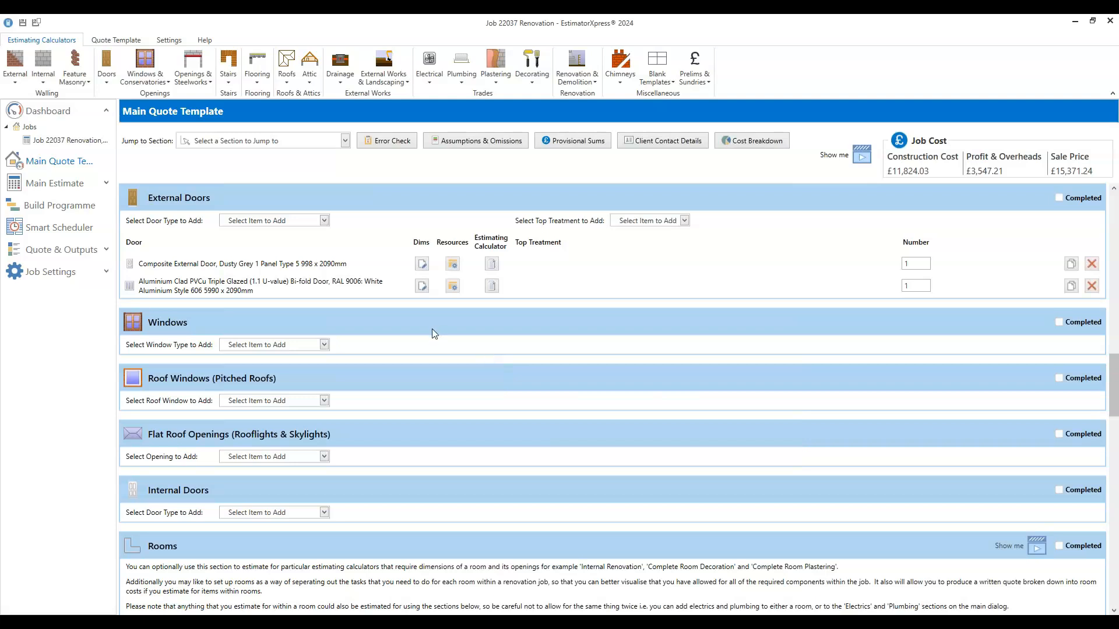
- Start a factory-finished External Glass Panel Door in PVCu, compare the layouts and choose the one with sidelights on both sides
click(107, 85)
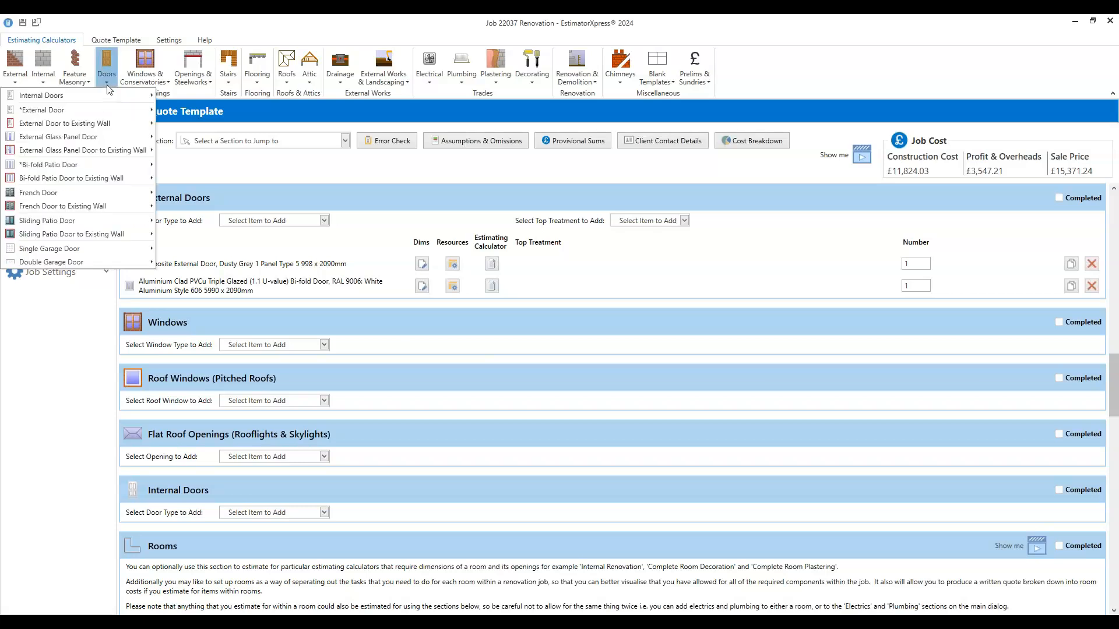
mouse_move(97, 142)
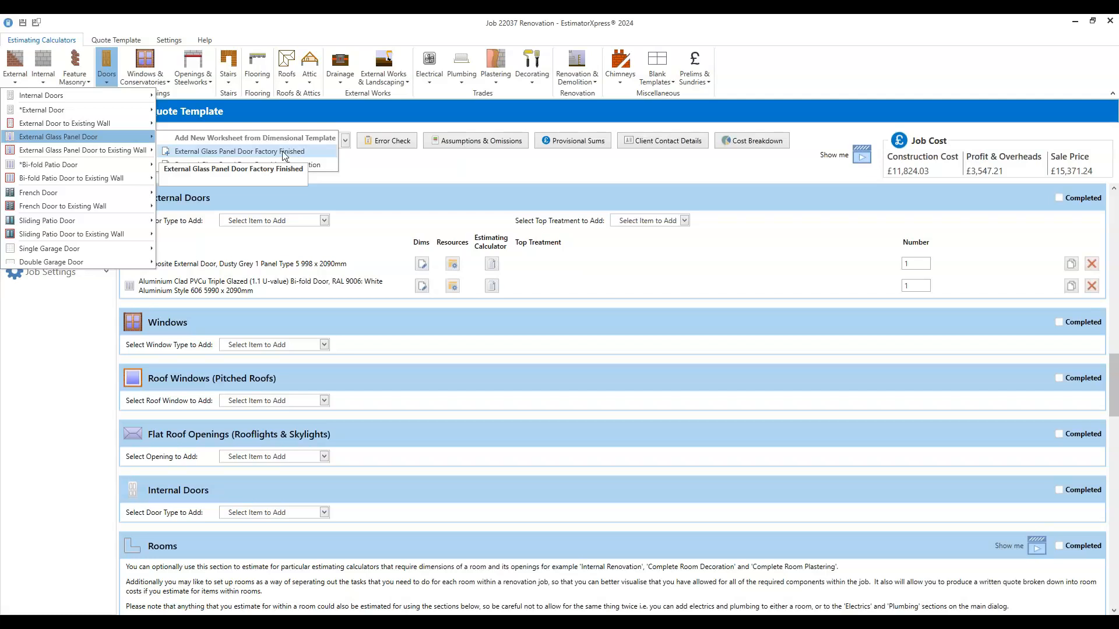
click(284, 153)
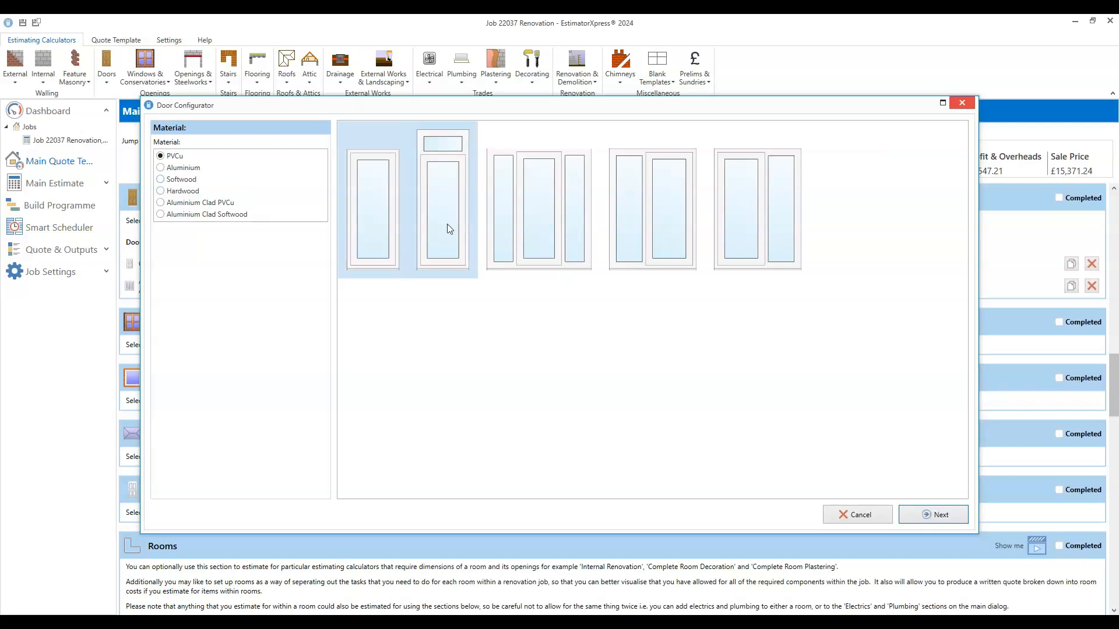
click(373, 217)
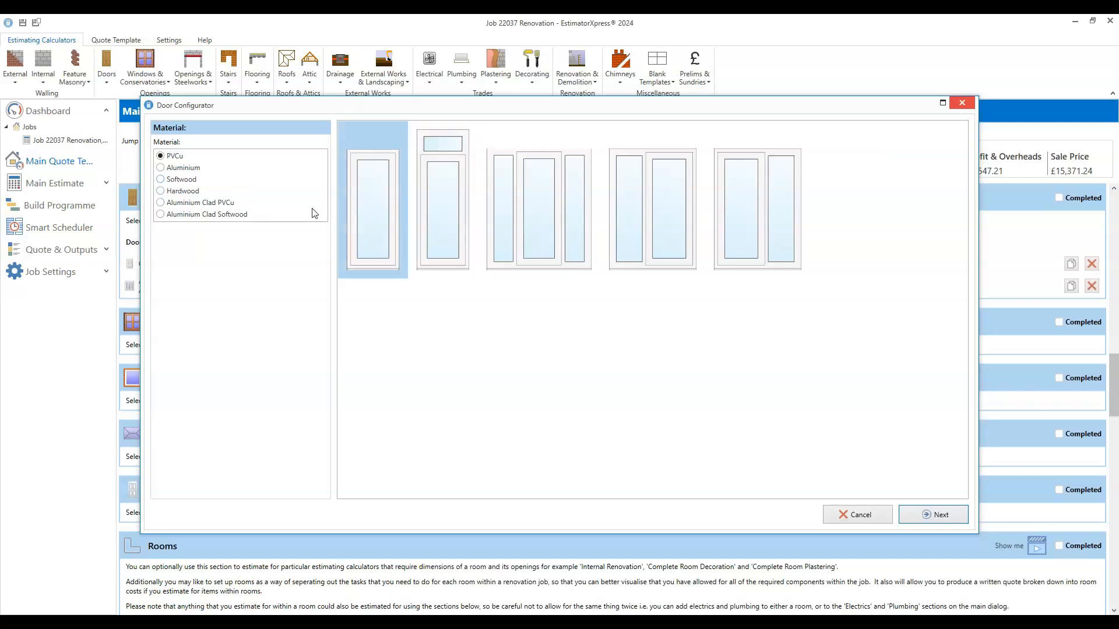
click(440, 236)
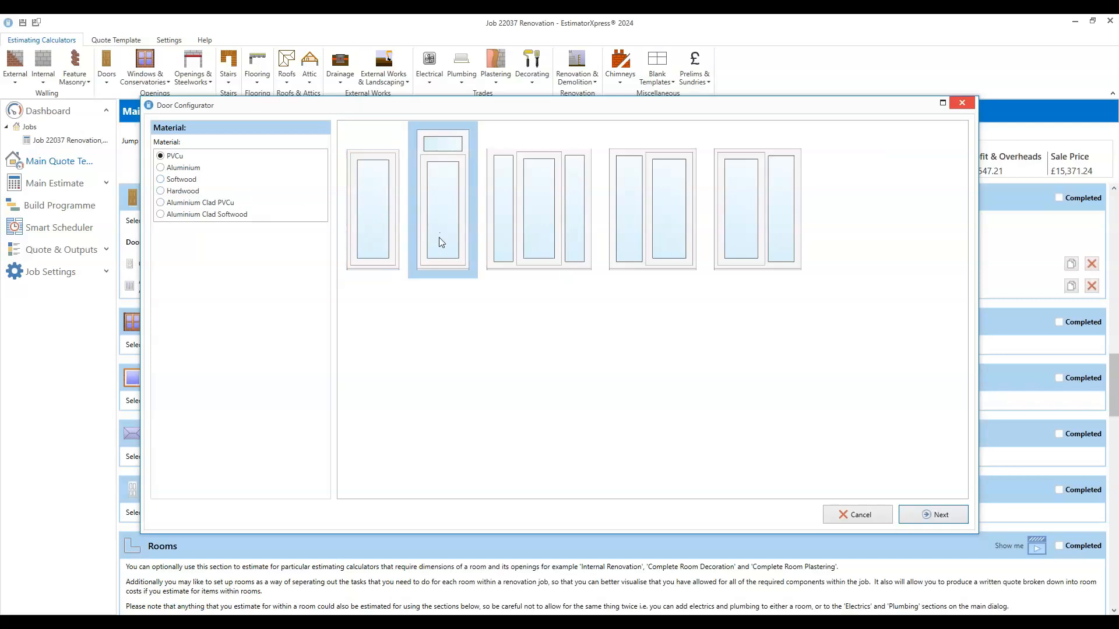
click(555, 205)
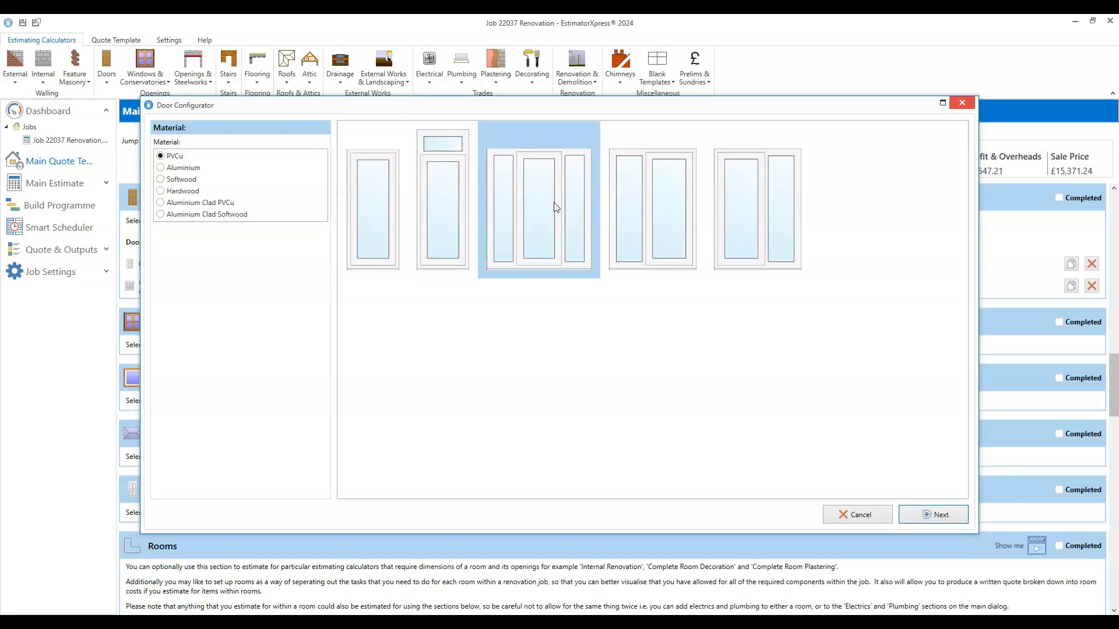
click(654, 222)
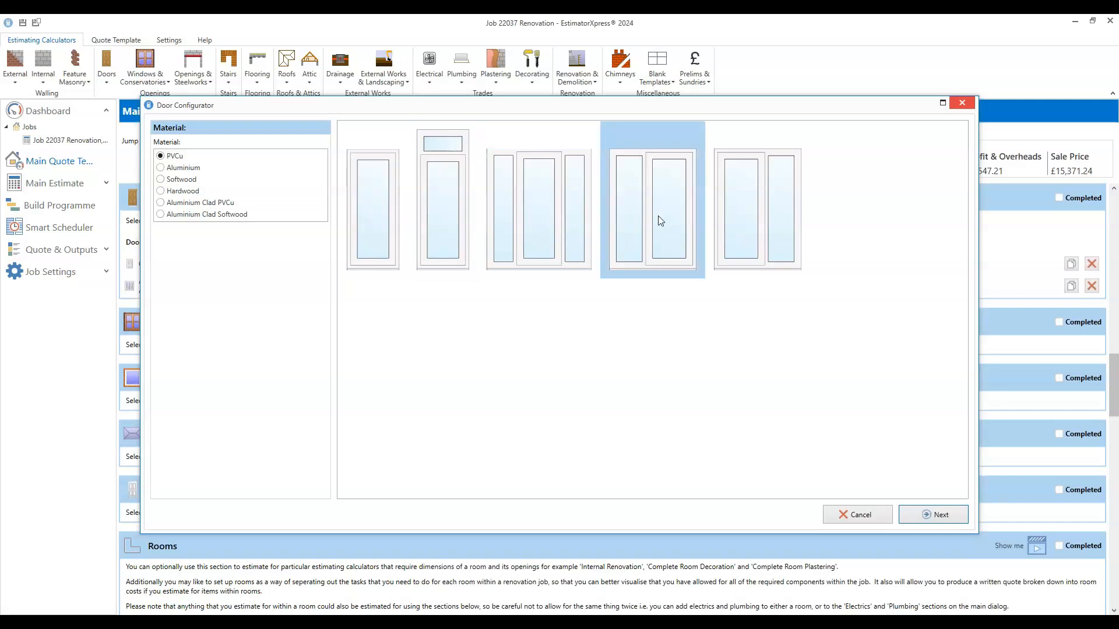
click(755, 218)
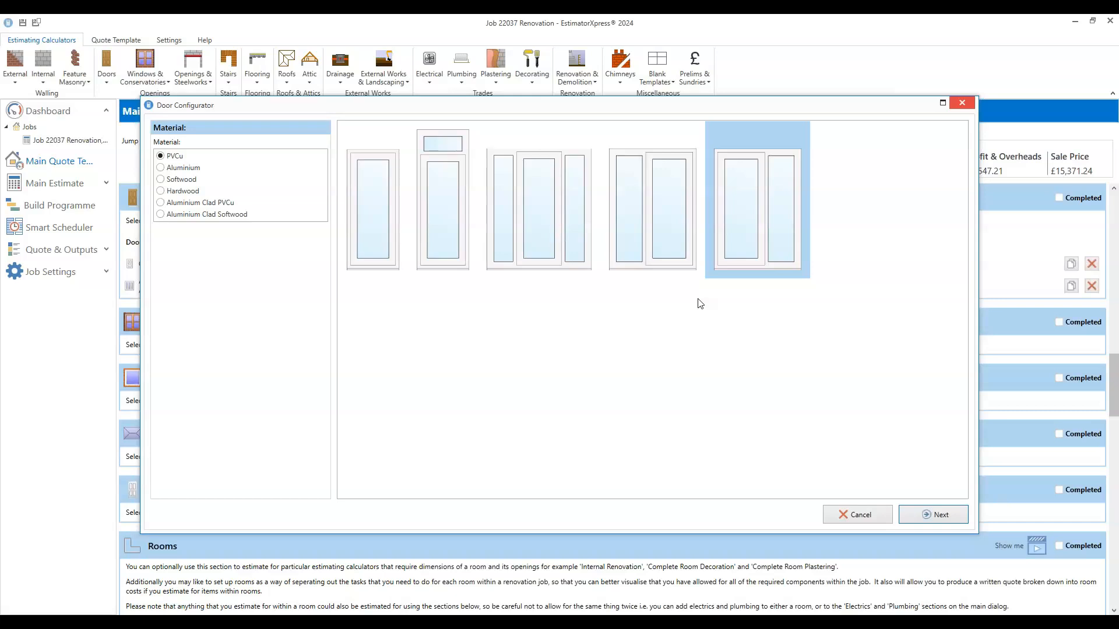
click(531, 230)
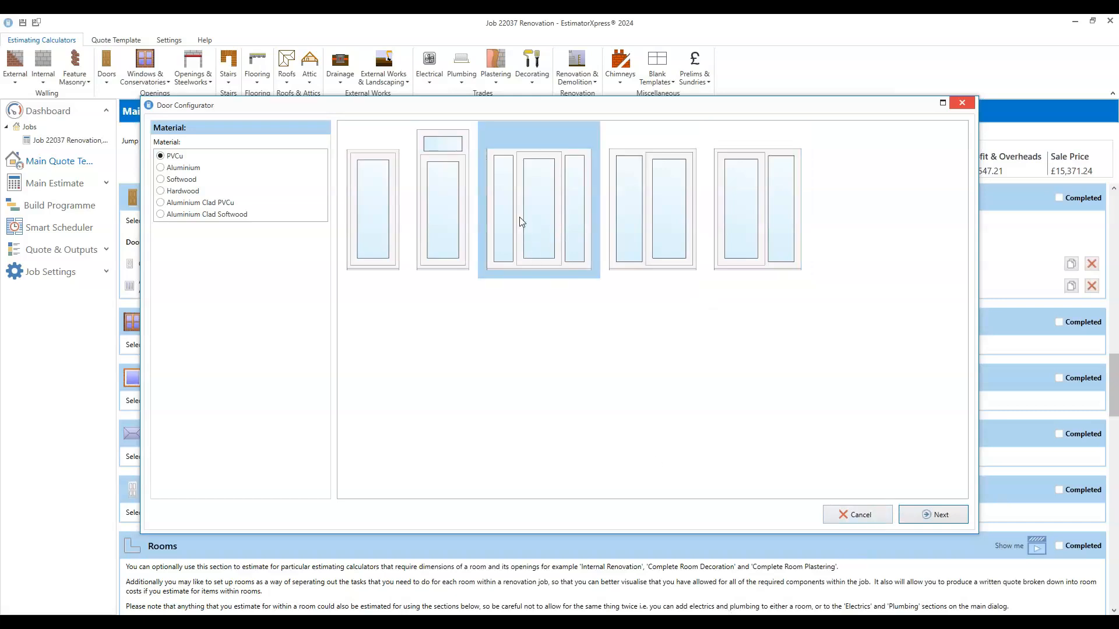
click(929, 515)
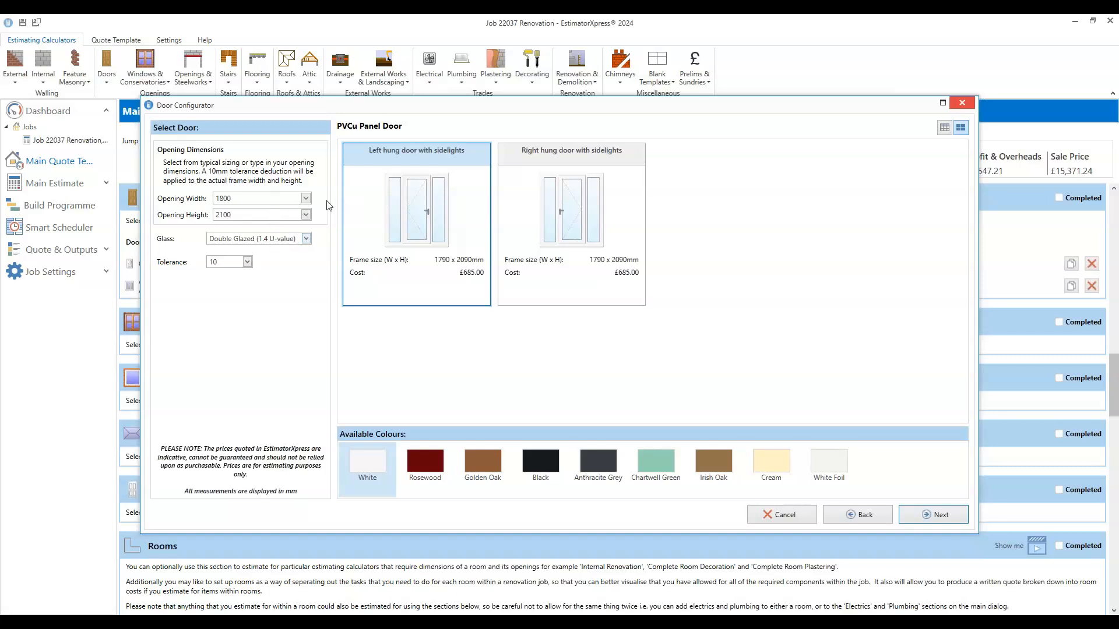
- Check the opening width and glass options, choose Black for the left hung door with sidelights and continue to its configuration
click(305, 199)
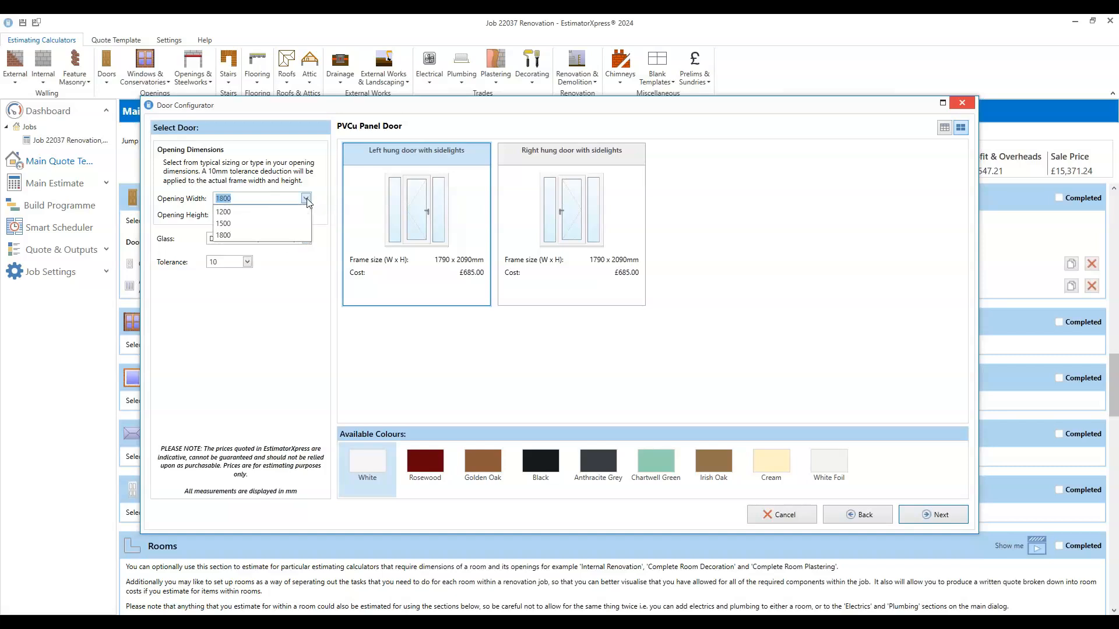
click(306, 200)
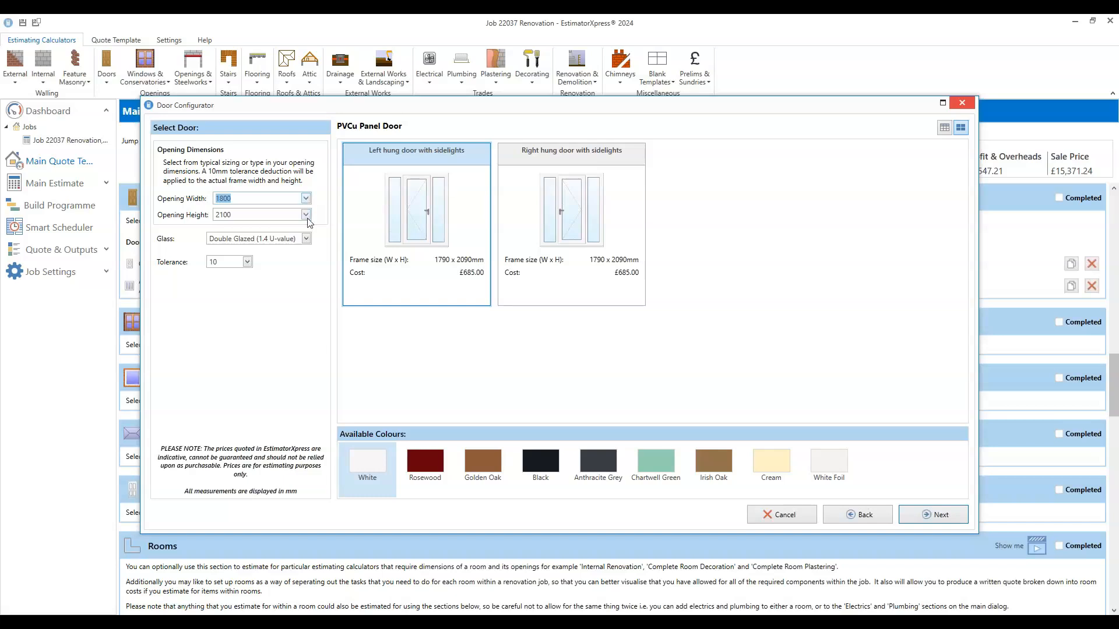
click(307, 239)
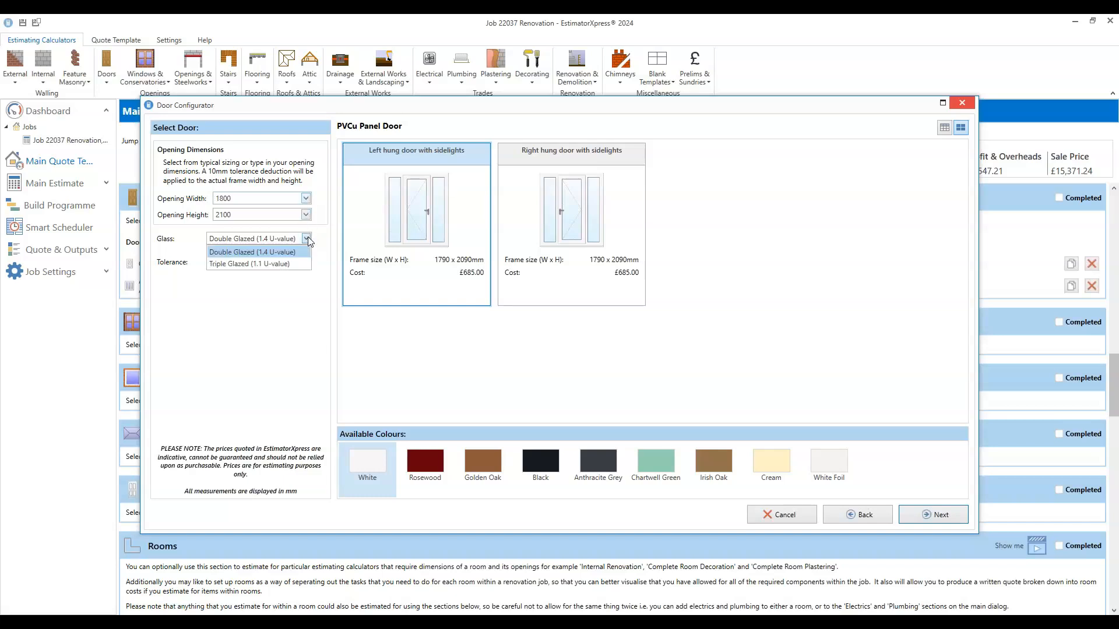
click(308, 237)
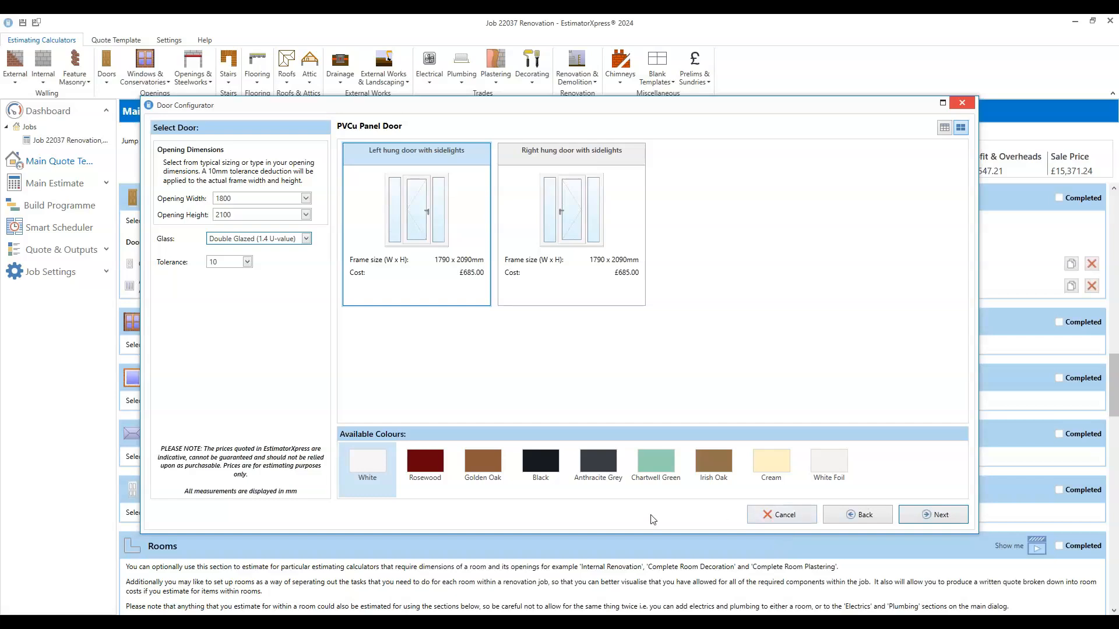
click(520, 493)
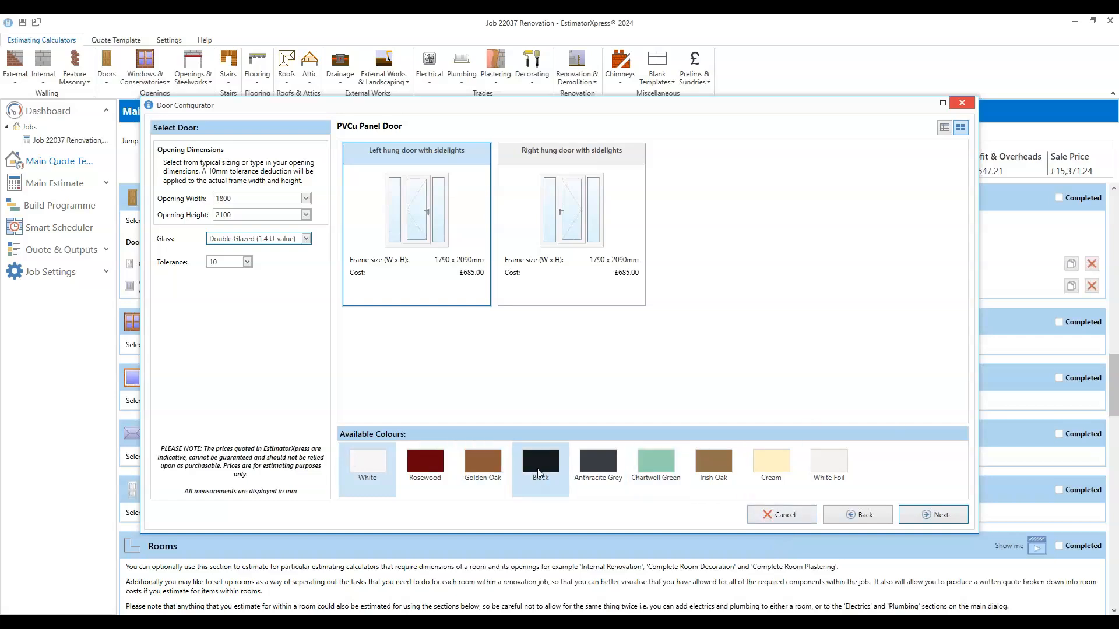
click(940, 518)
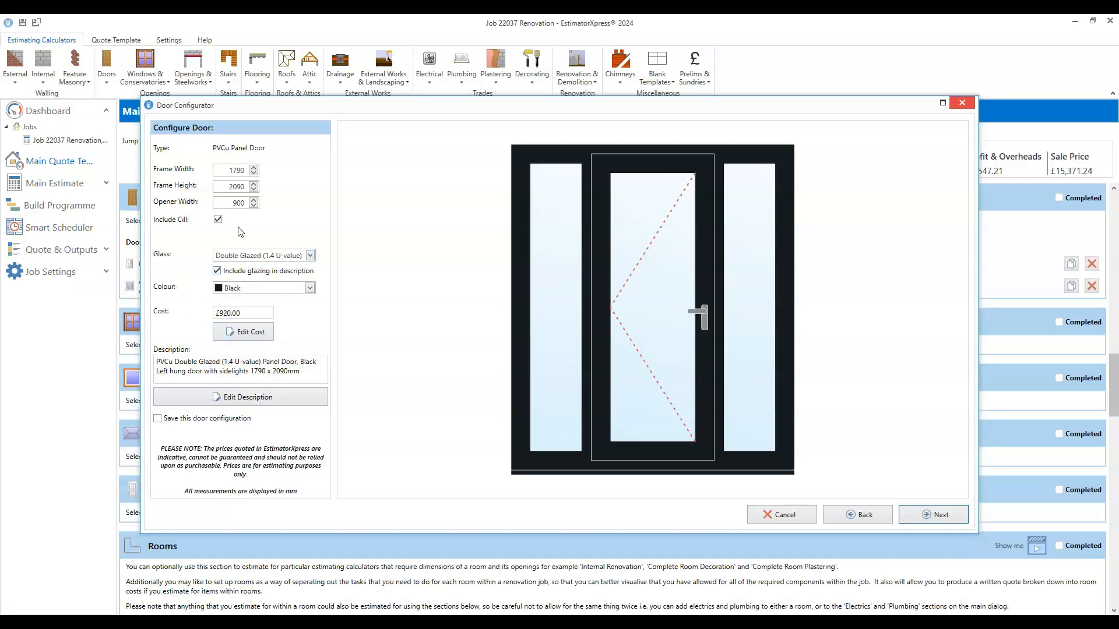
- Review the glazing options of the black panel door and accept its configuration with double glazing
click(270, 256)
click(270, 259)
click(277, 256)
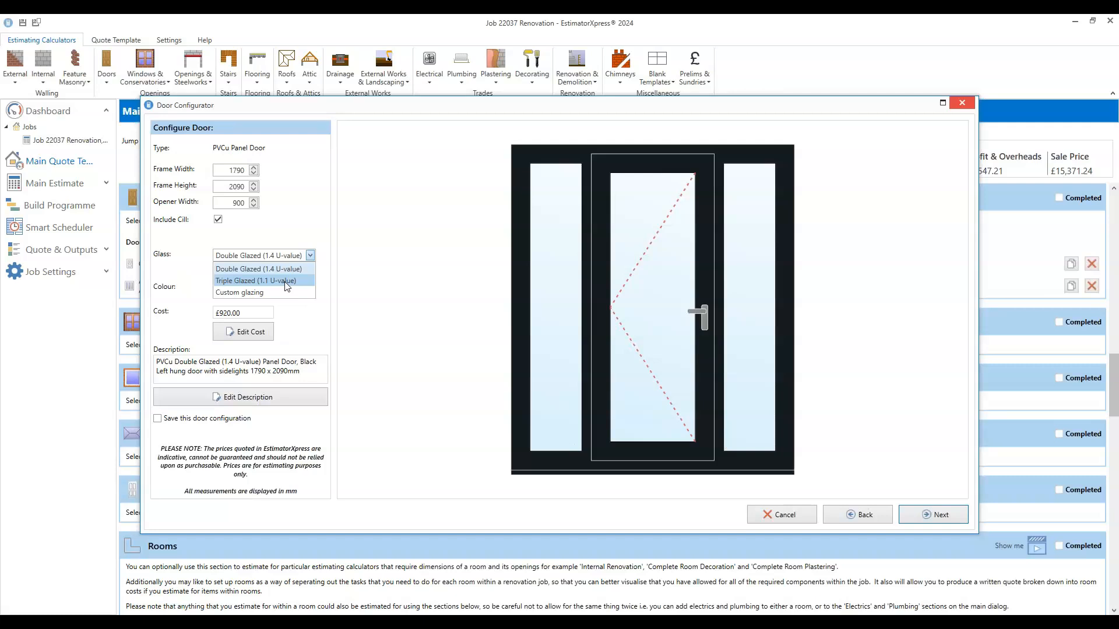
click(344, 356)
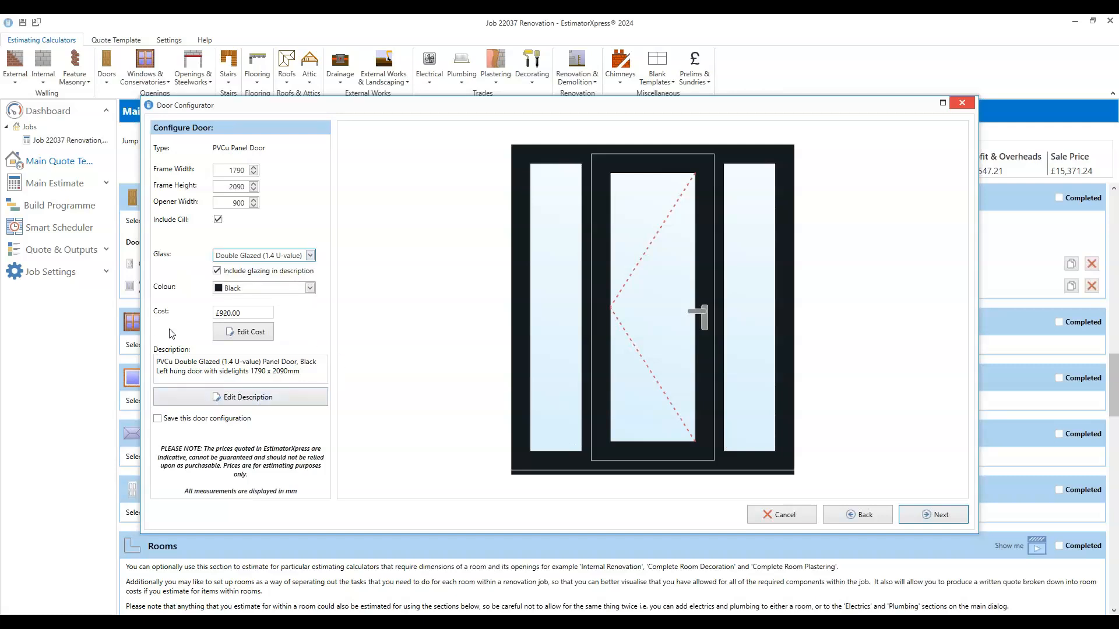
click(928, 514)
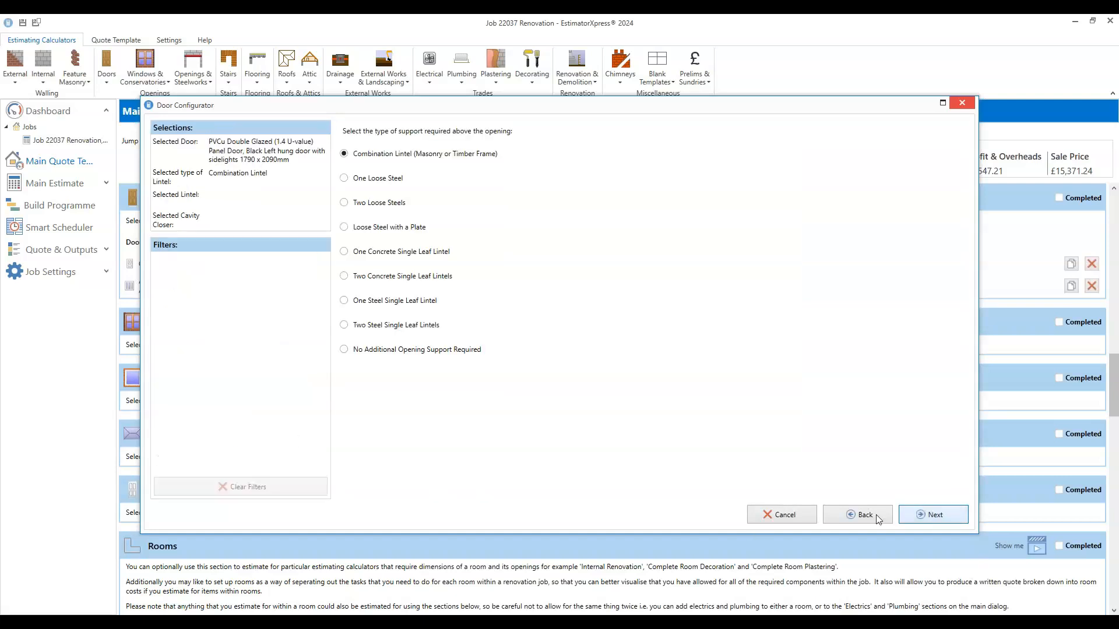
- Use a combination Heavy Duty Cavity Wall Lintel 110-125 mm cavity 2100 mm and add one panel door with default frame dimensions
click(935, 516)
click(937, 516)
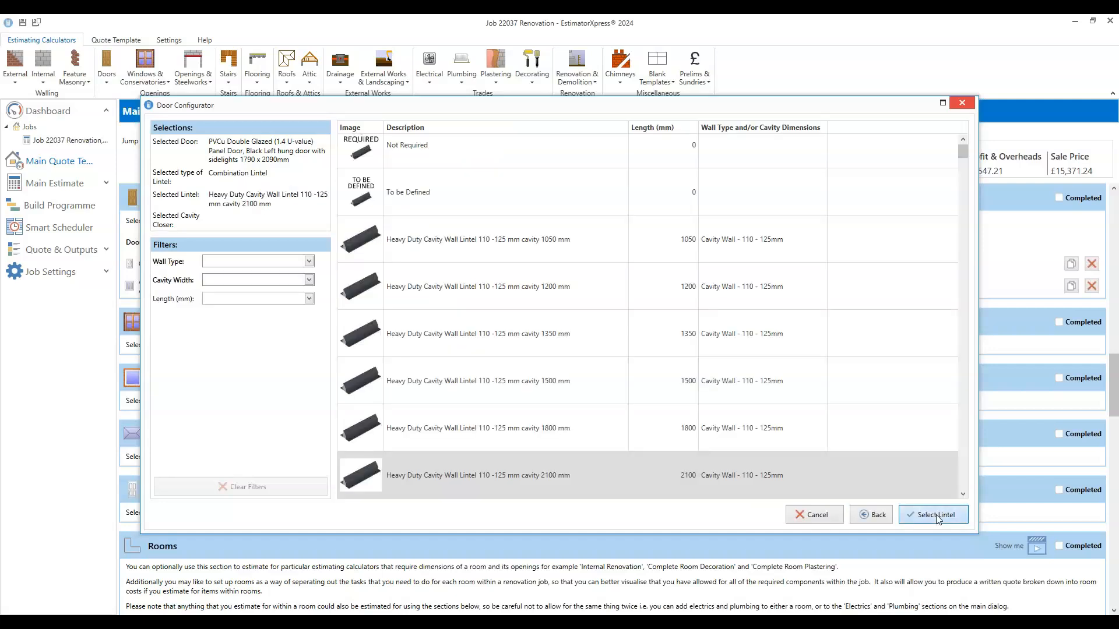
click(937, 515)
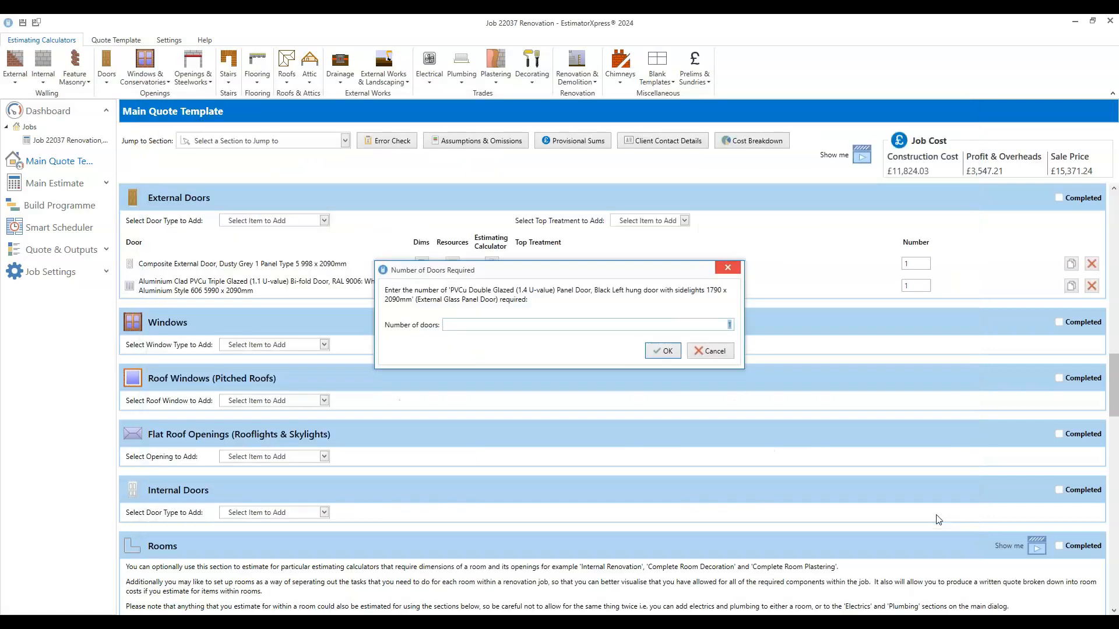
click(655, 351)
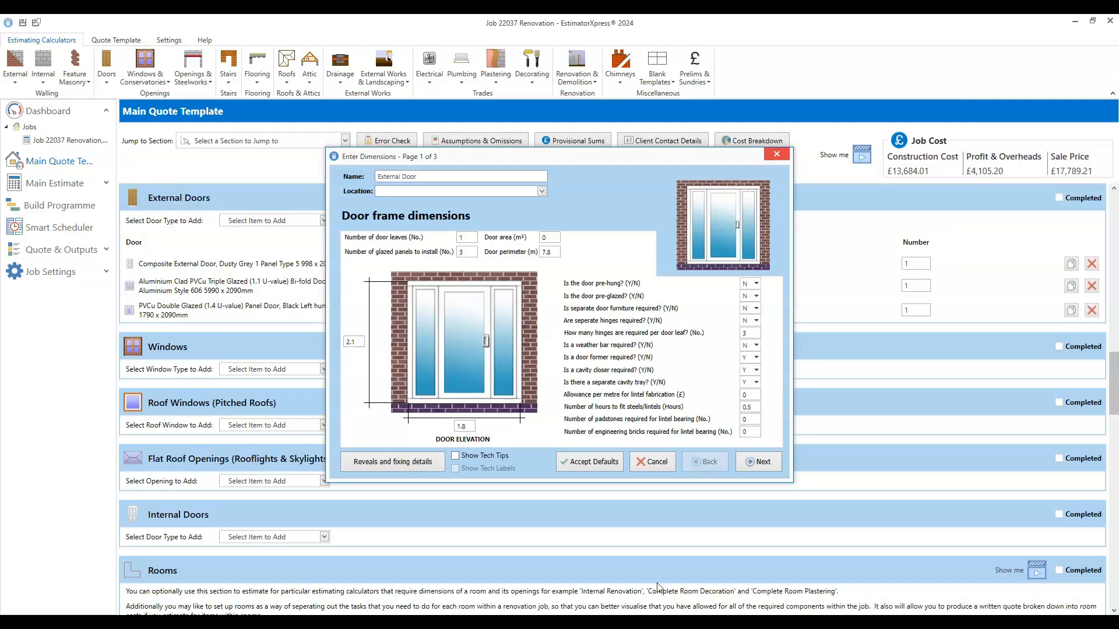
click(590, 464)
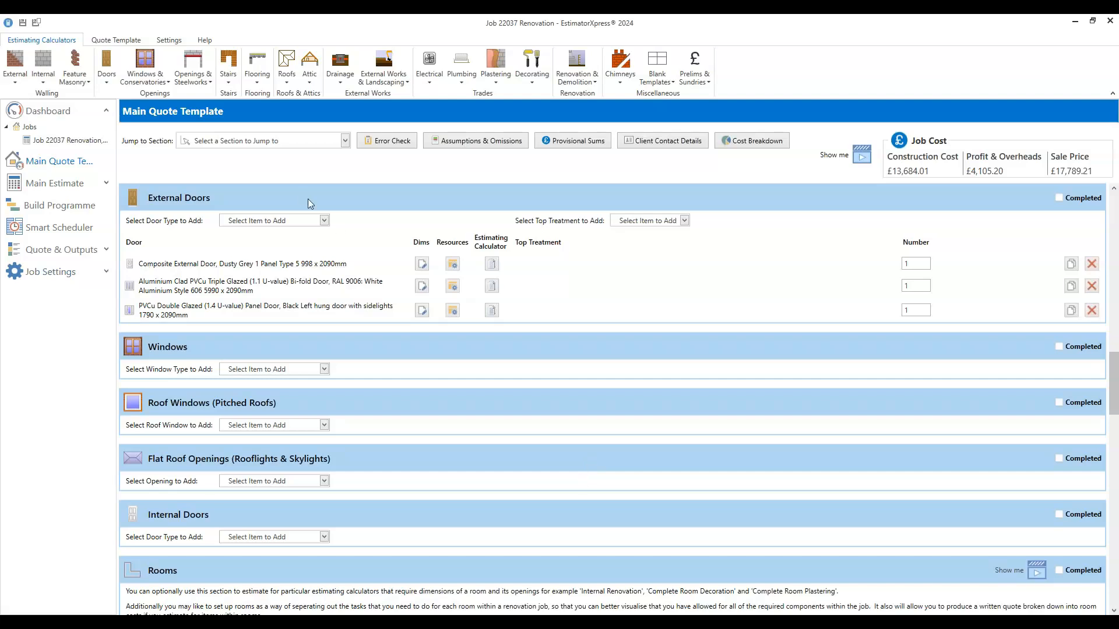
- Start a below-ground rainwater harvesting tank calculator from the Standard 2700L Tank worksheet and turn on its tech tips
click(339, 82)
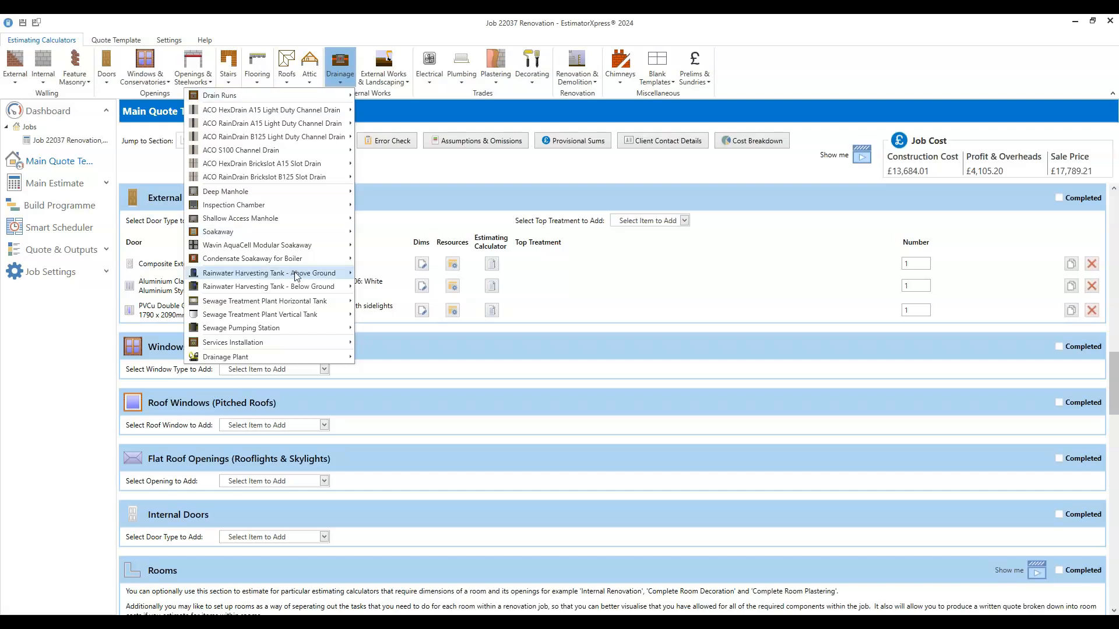
mouse_move(326, 290)
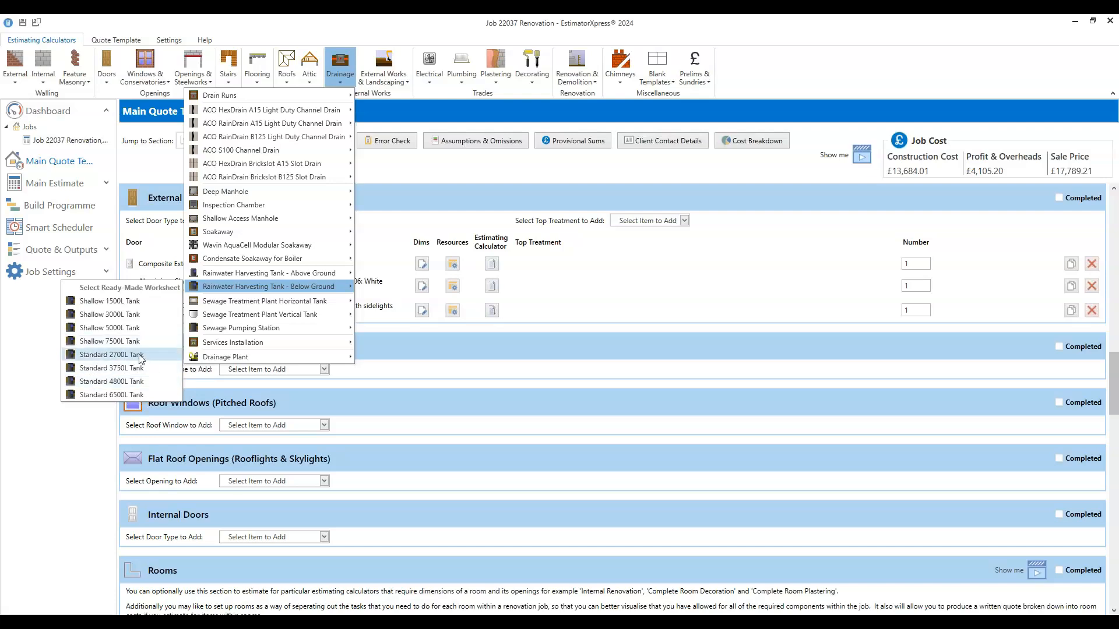
click(112, 356)
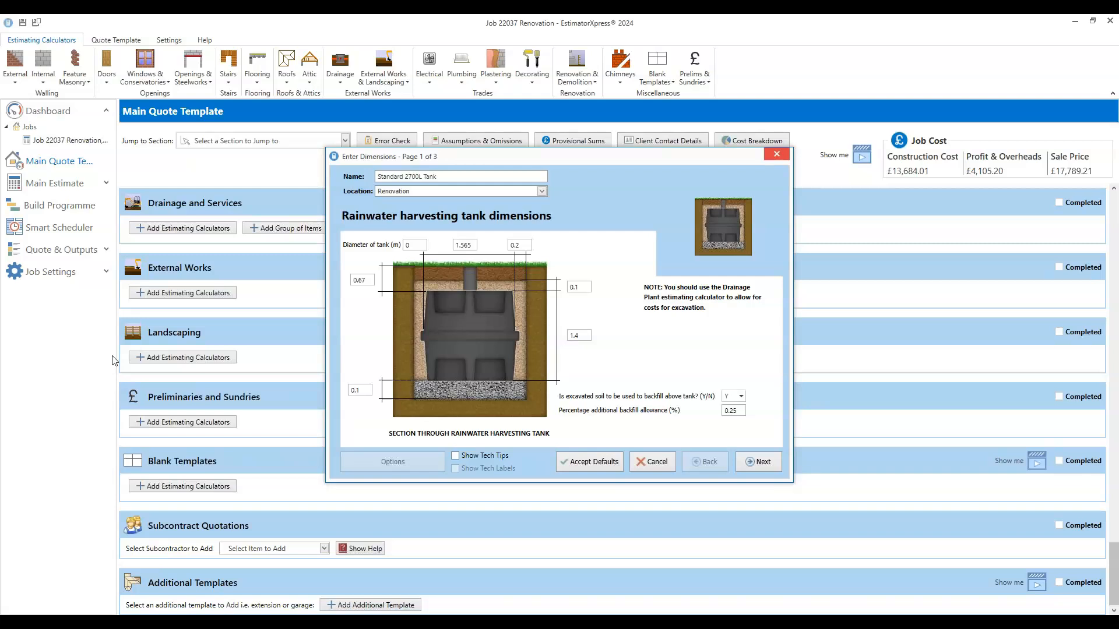
click(467, 456)
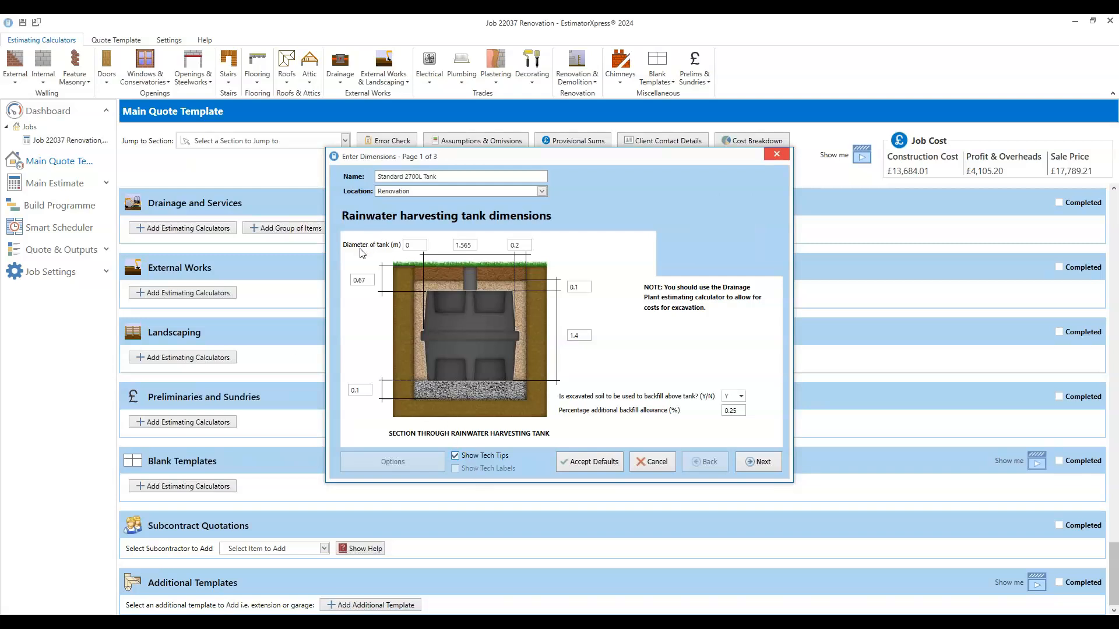
- Read the tech tips for the tank's diameter, width, height, aggregate base depth, depth below site strip level and excavation overdig
click(413, 245)
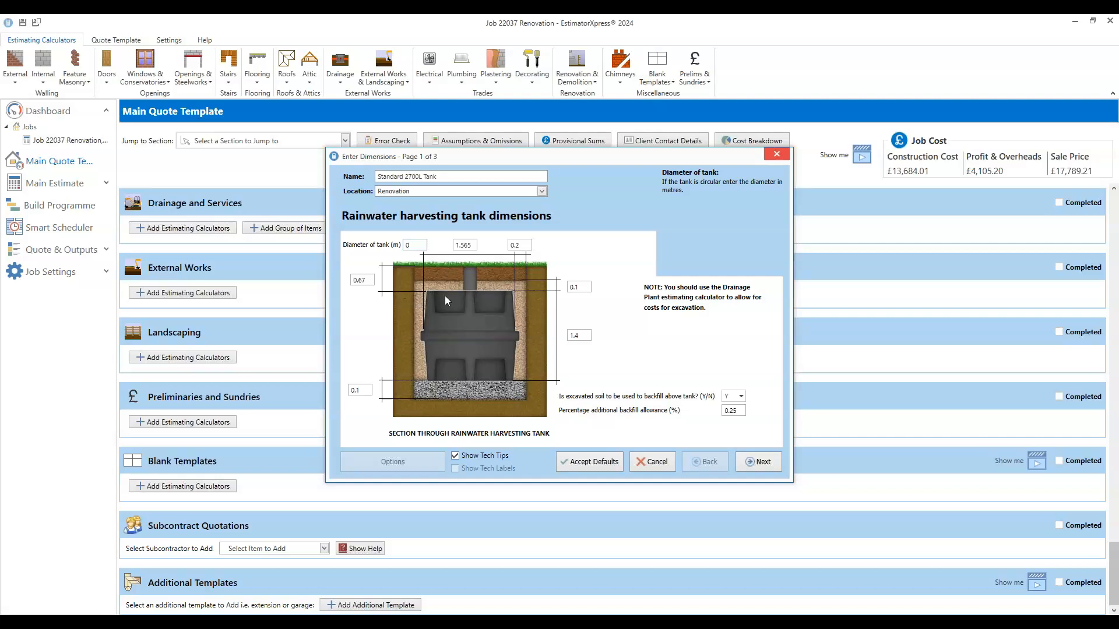
click(463, 245)
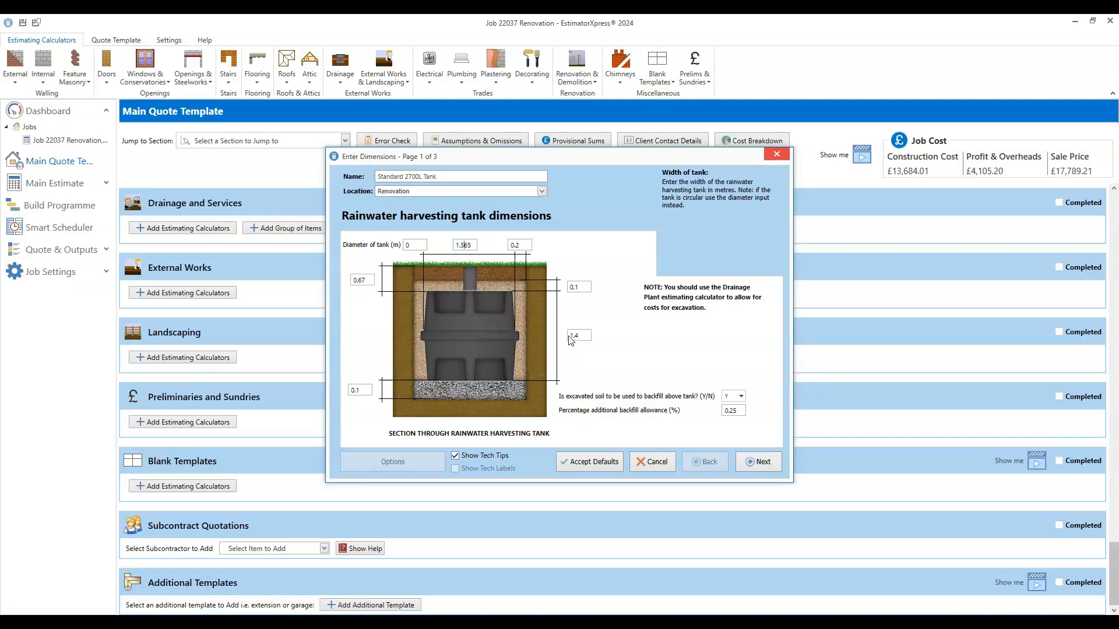
click(589, 335)
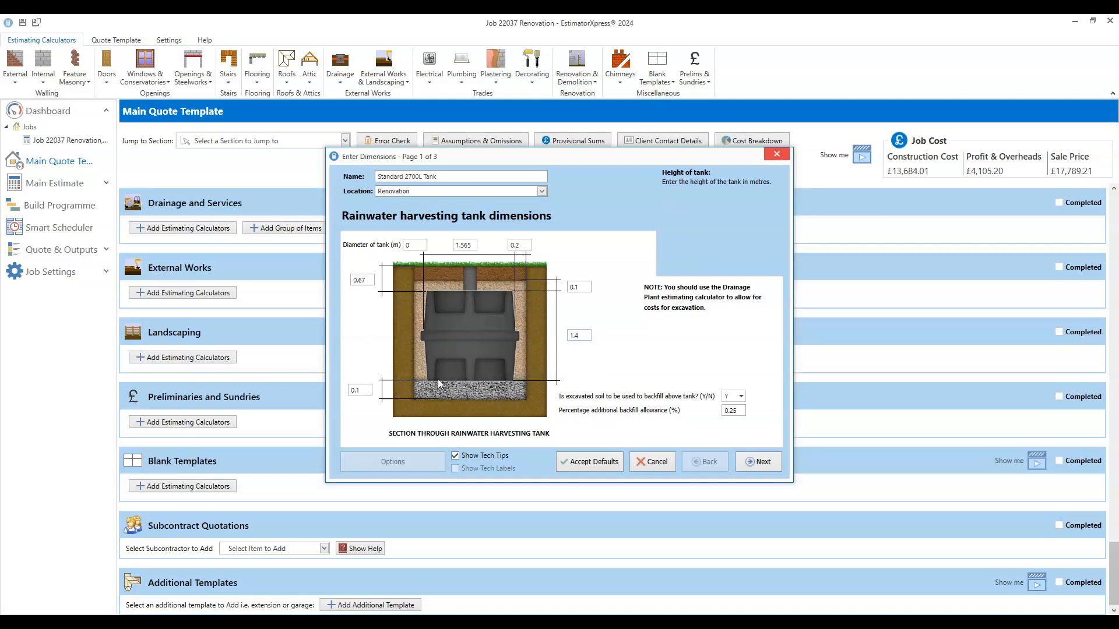
click(365, 390)
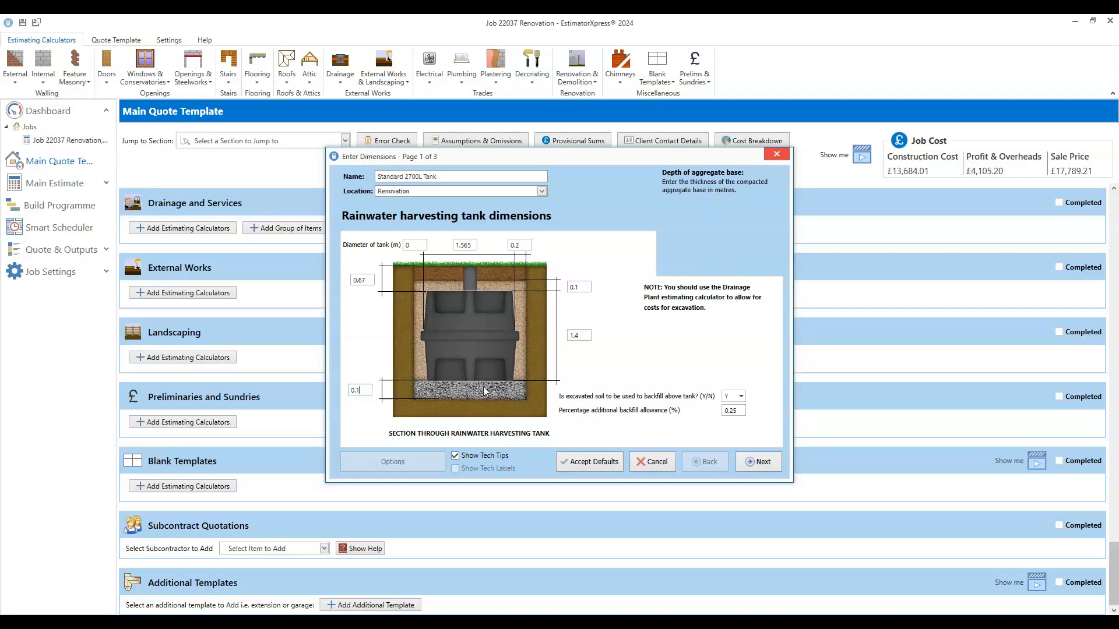
click(367, 281)
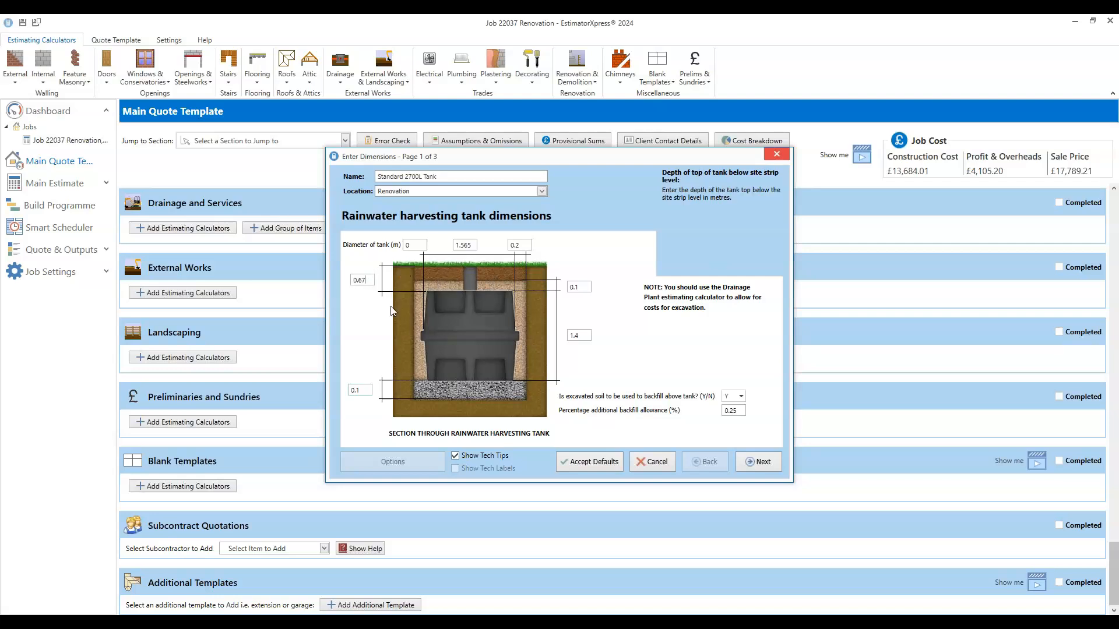
click(523, 244)
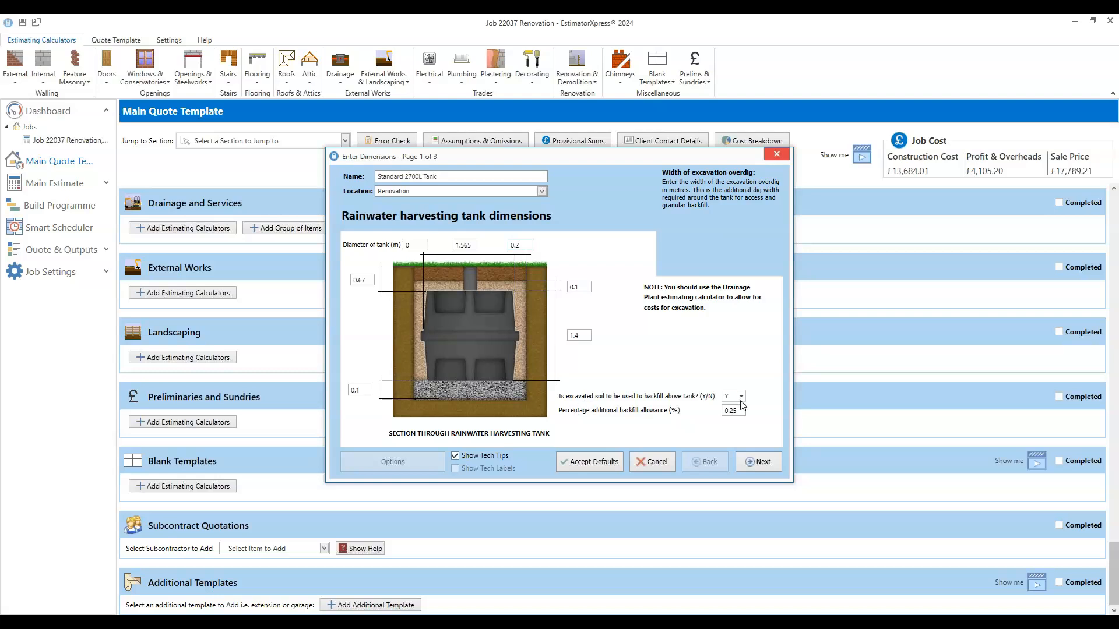
- Continue through the 2700L tank's equipment options, check its installation, plumbing and lifting equipment allowances, and finish the calculator with default values
click(771, 462)
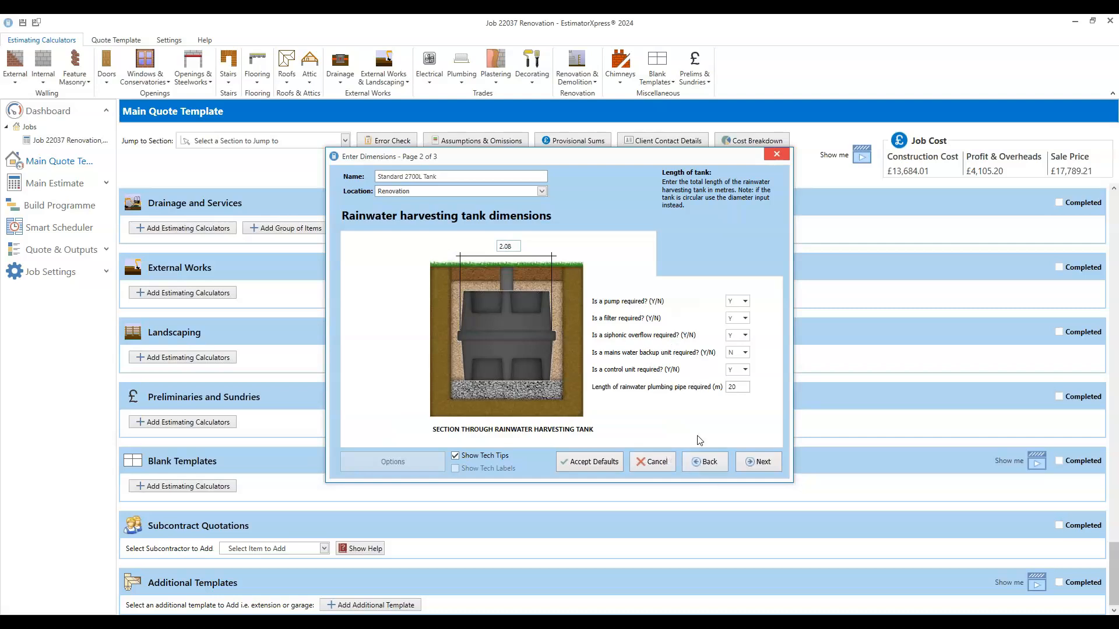
click(763, 462)
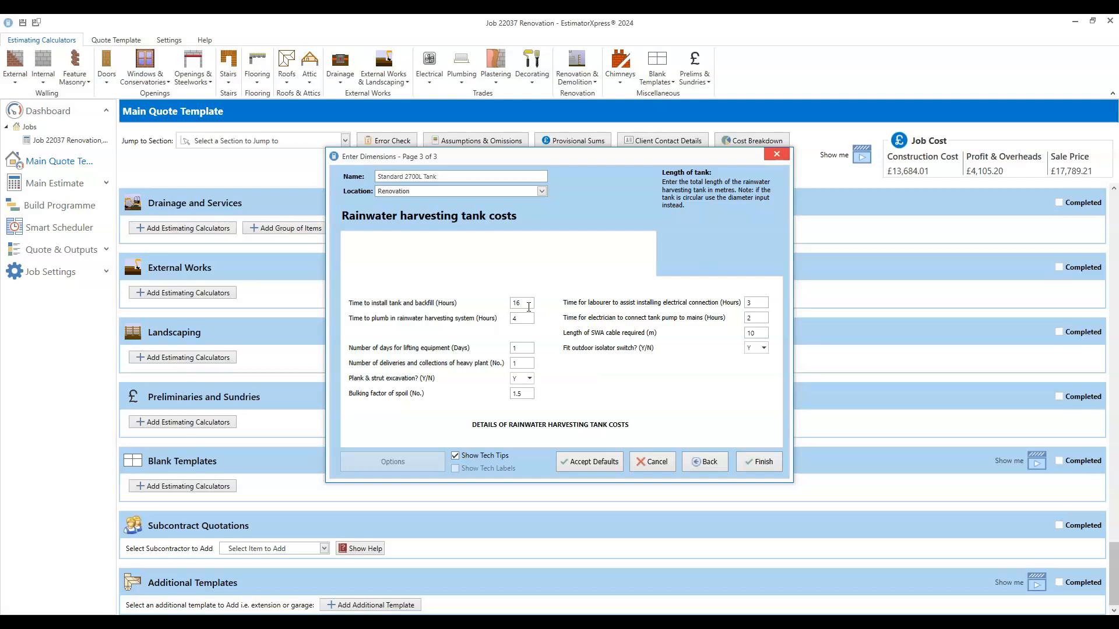
click(524, 303)
click(529, 320)
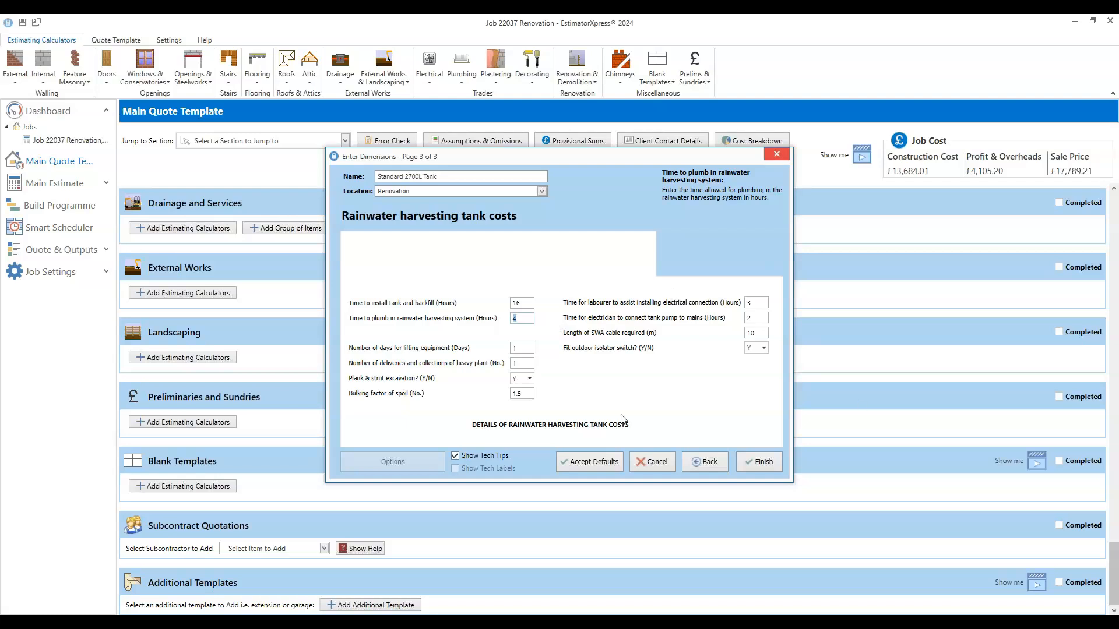
click(513, 348)
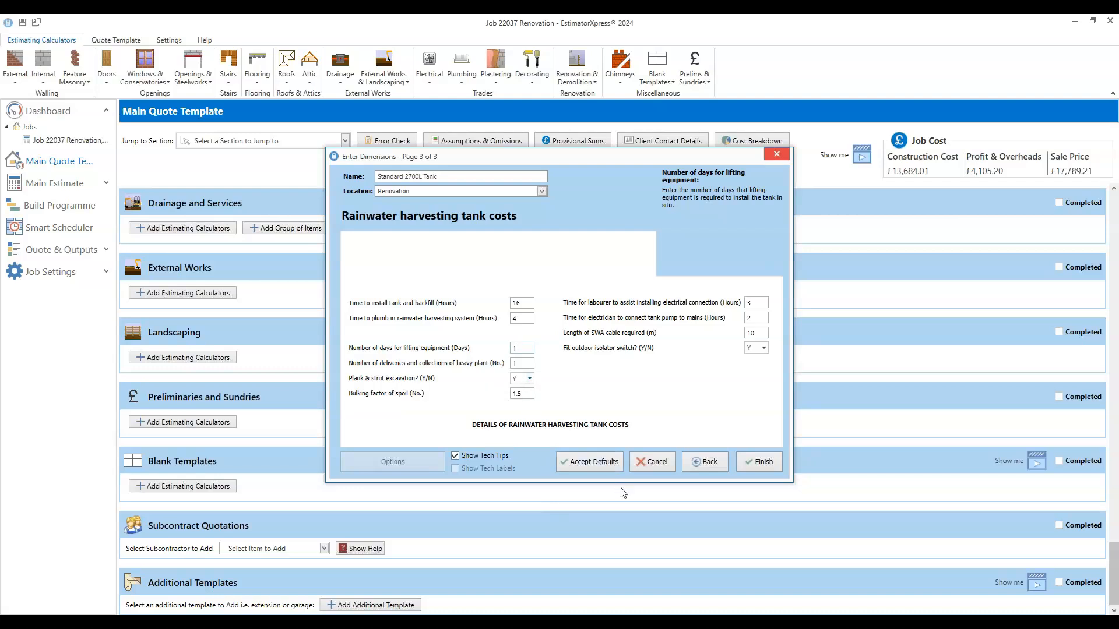
click(762, 463)
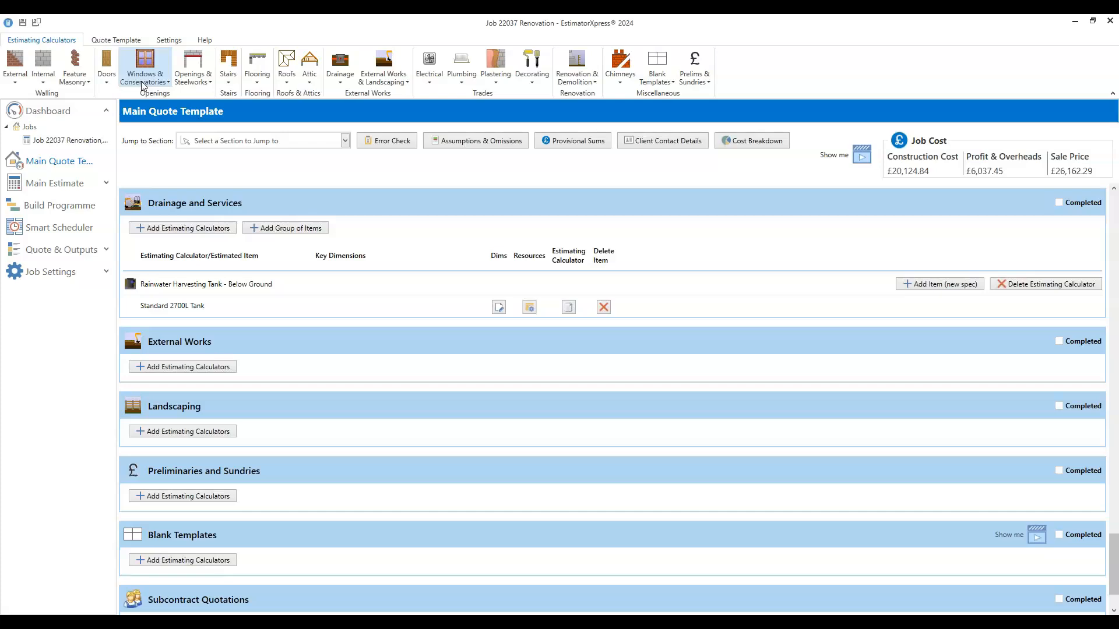
click(343, 79)
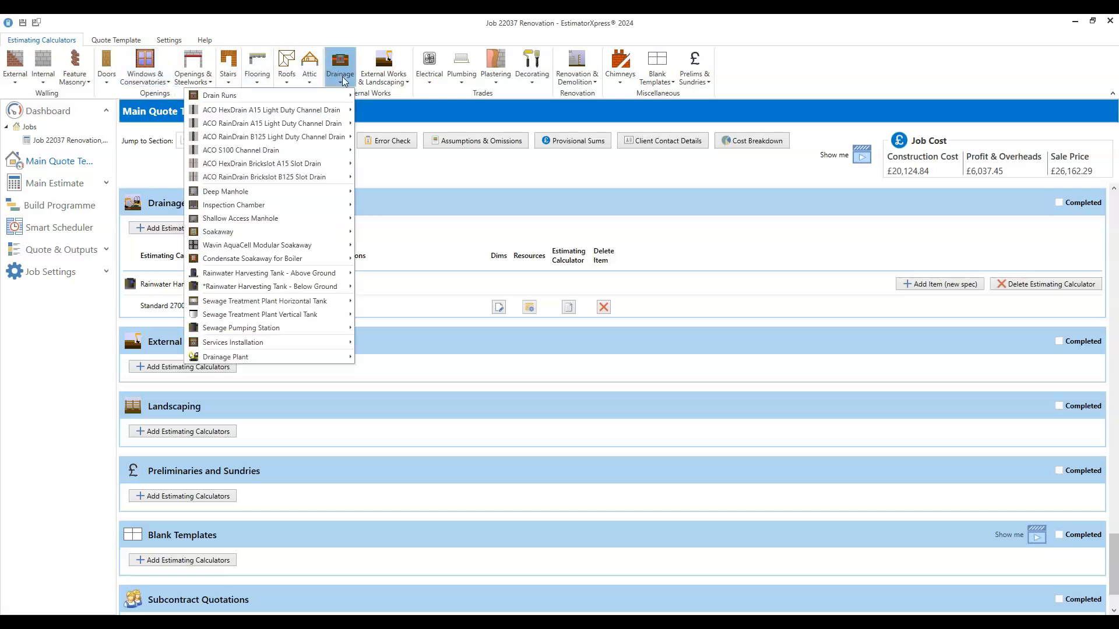
mouse_move(324, 286)
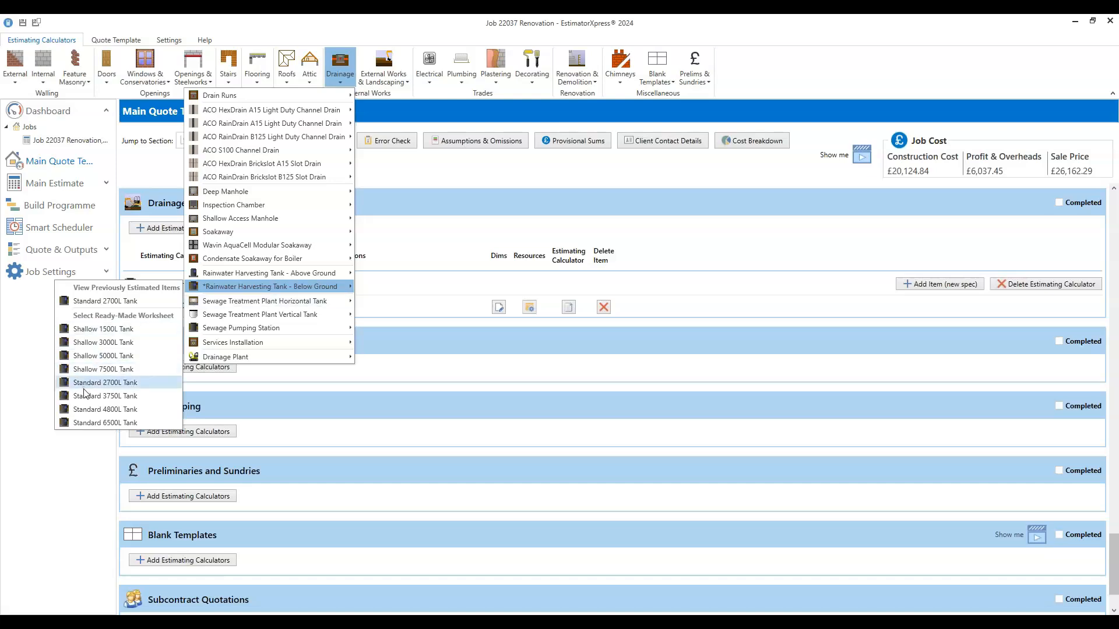
click(98, 396)
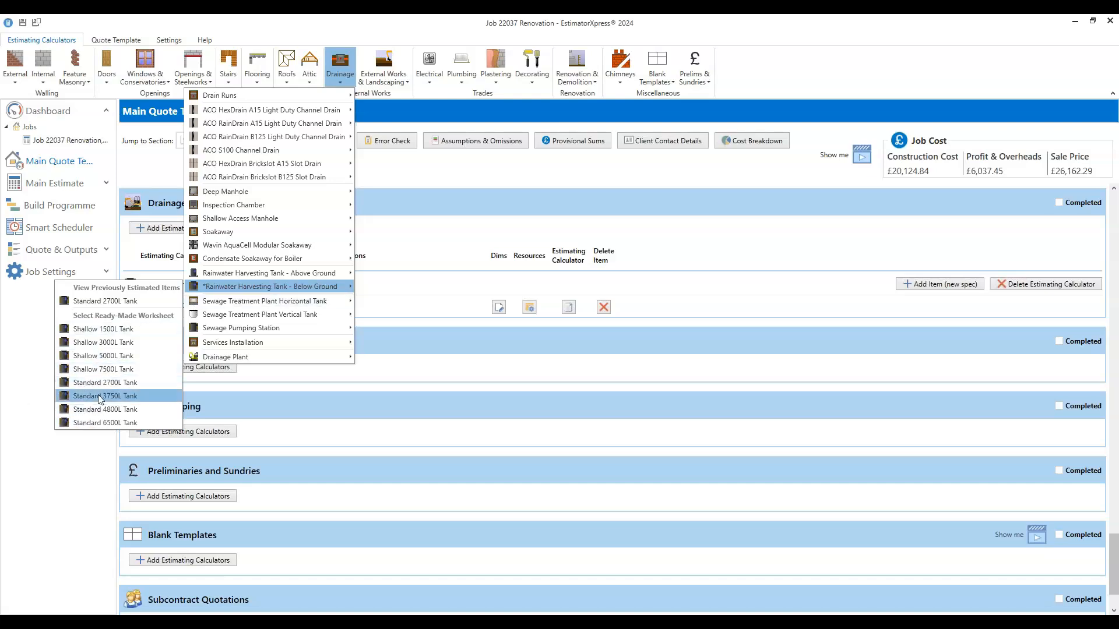
click(660, 462)
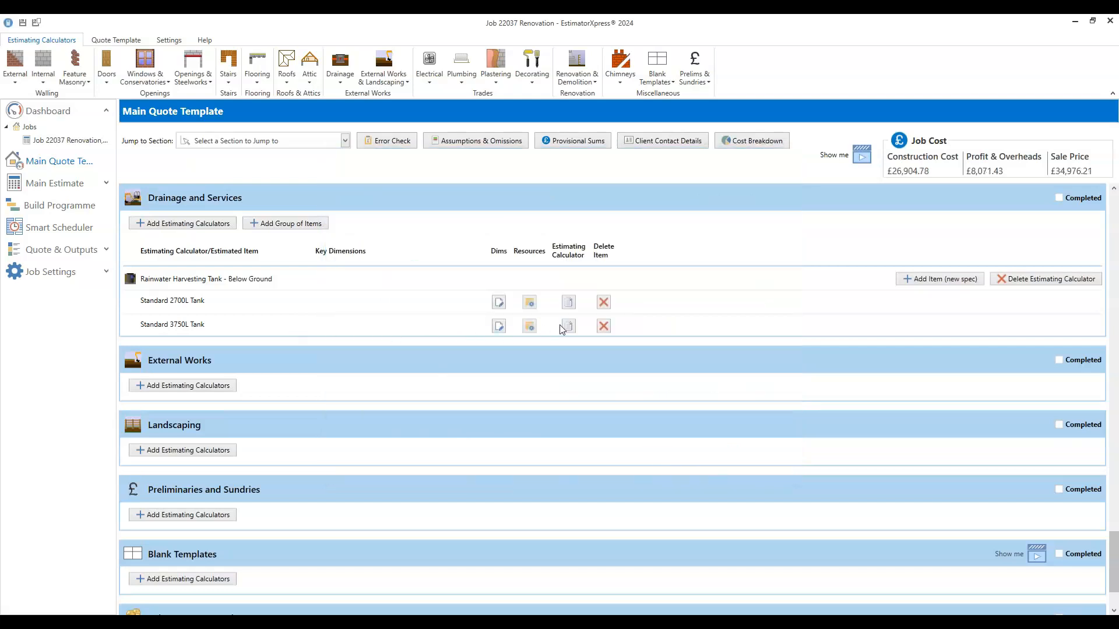
click(604, 326)
click(615, 344)
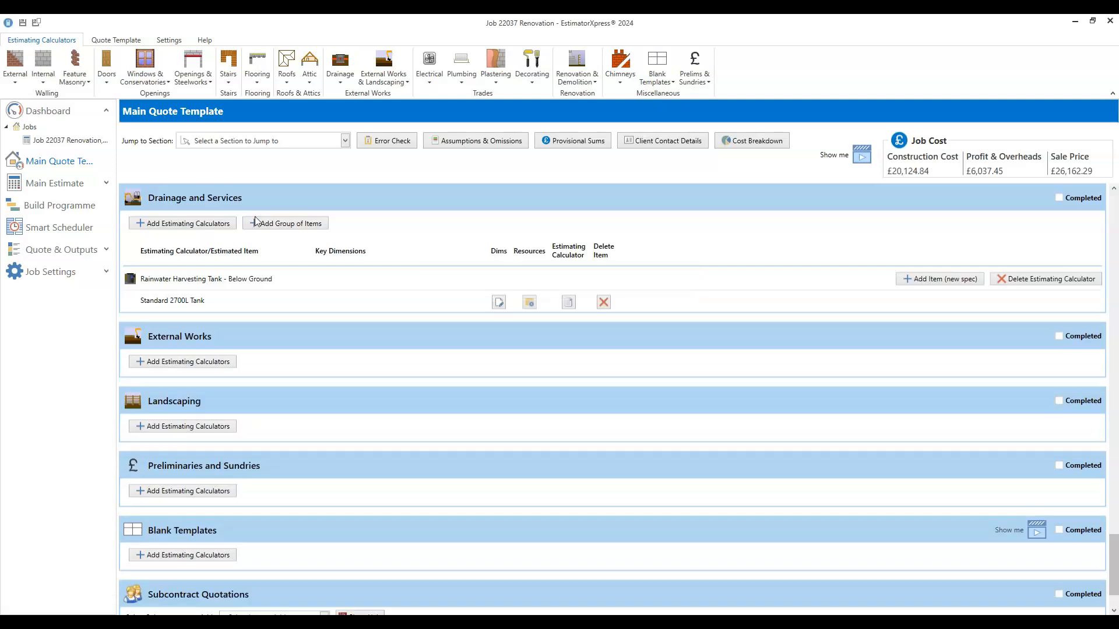
- Start an above-ground 3800L Rainwater Tank calculator, check its base dimensions and continue to the equipment options
click(337, 80)
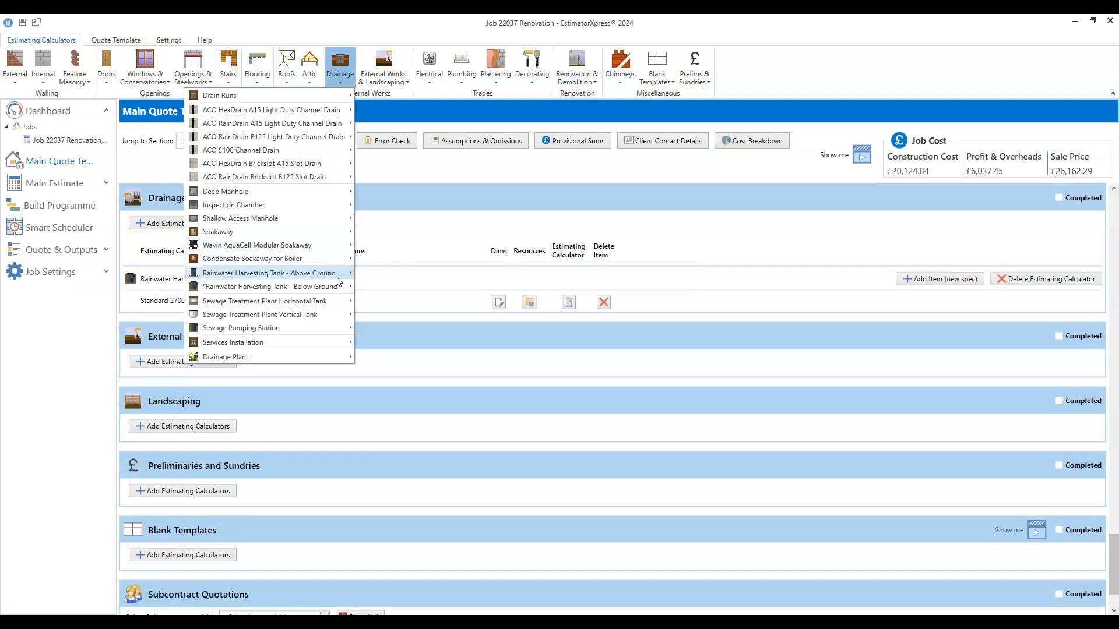
mouse_move(335, 277)
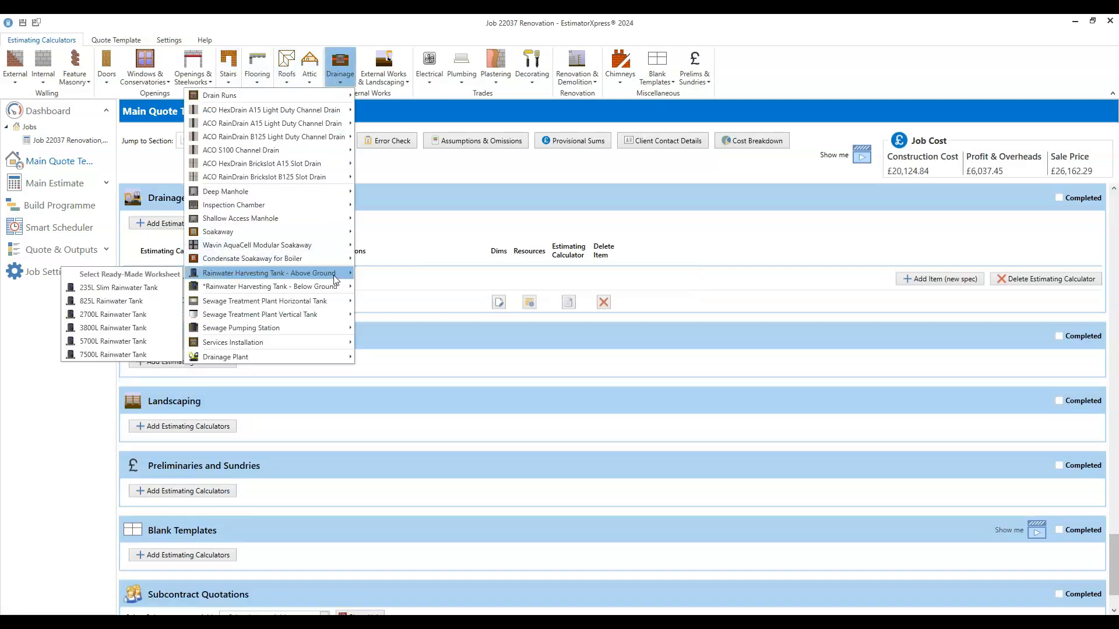
click(123, 328)
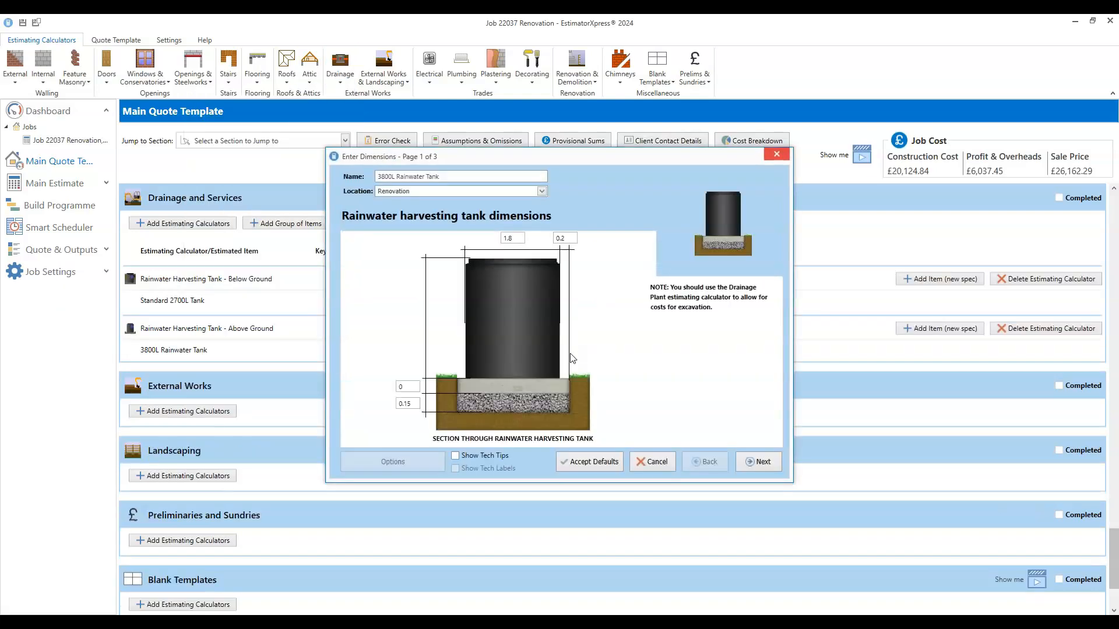
click(414, 387)
click(774, 463)
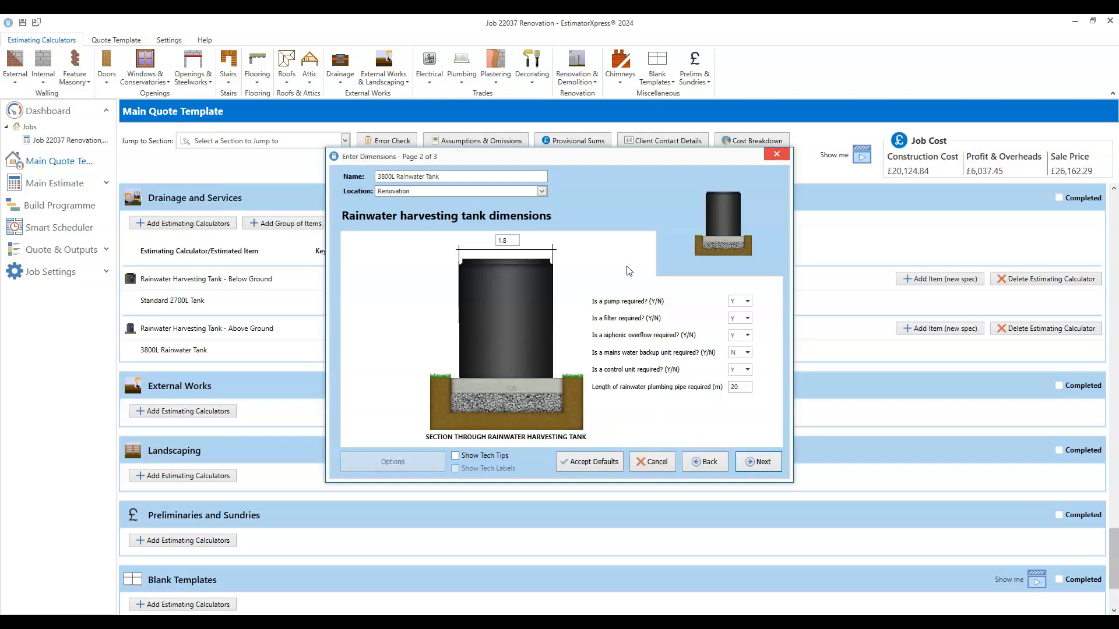
- Check the above-ground tank's cost allowances, including the bulking factor of spoil, and accept the defaults
click(761, 462)
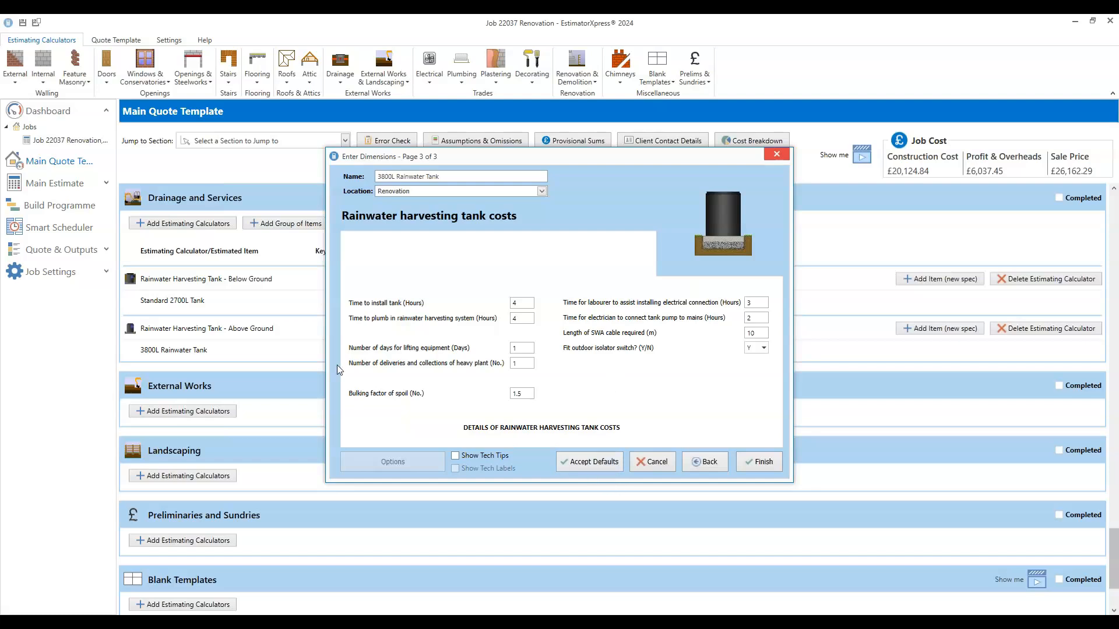
click(521, 394)
click(594, 462)
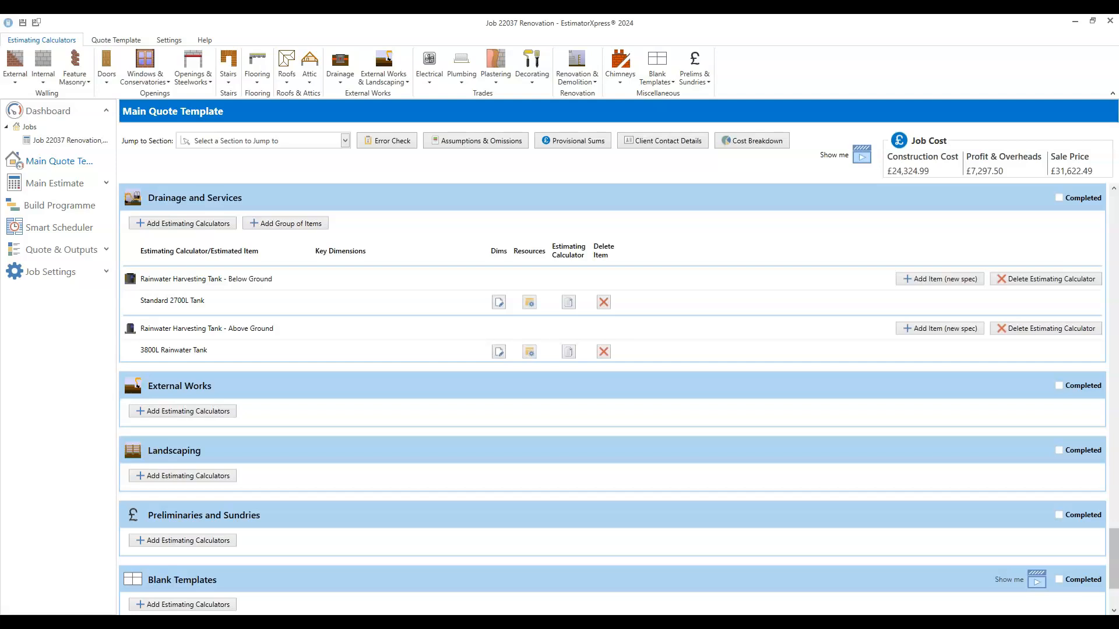
- Go to the Rooms section of the quote template and open the Bedroom for editing
click(285, 144)
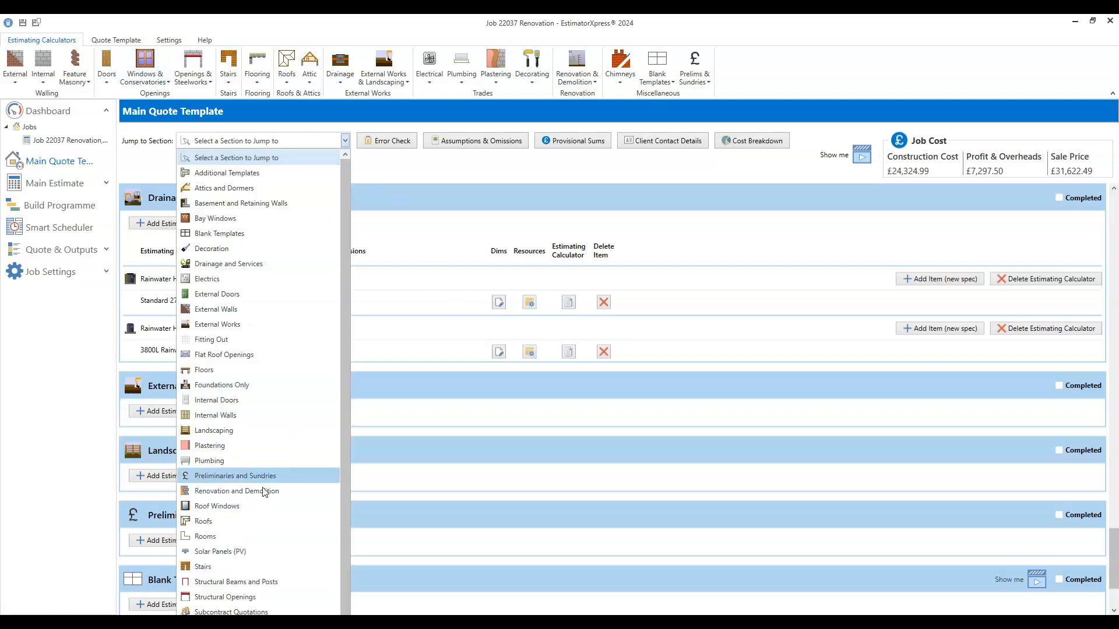
click(257, 536)
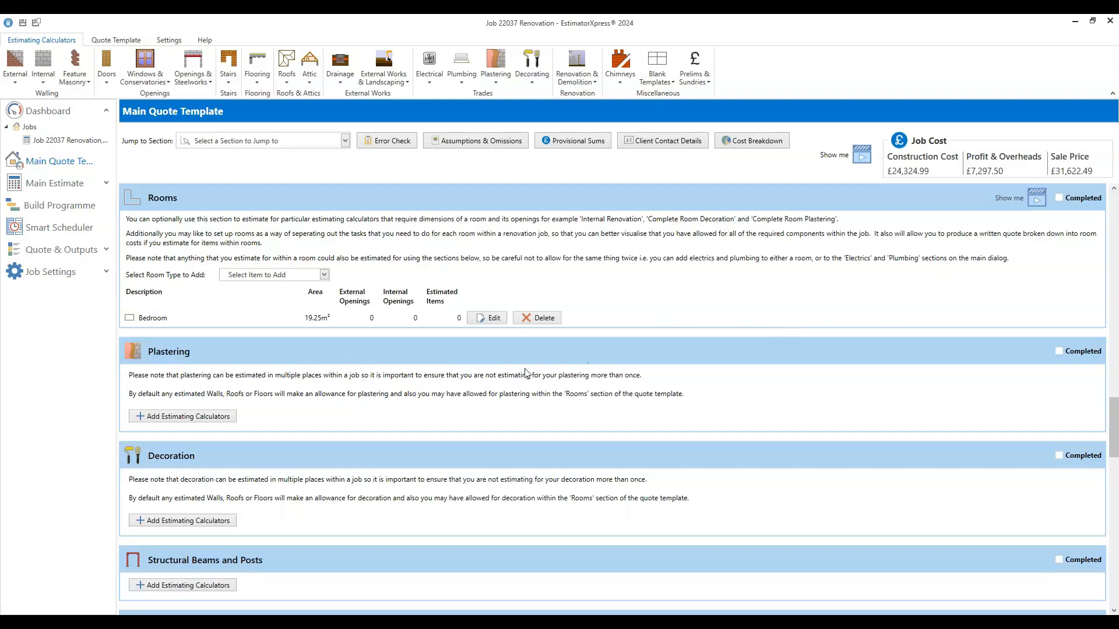
click(489, 323)
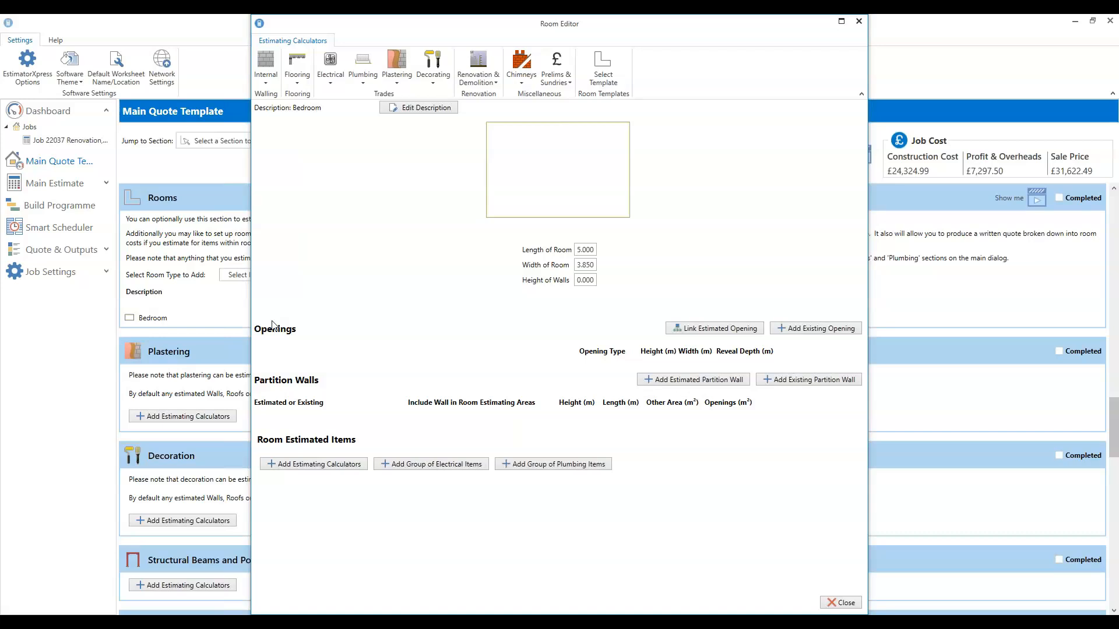
- Examine the bedroom's available electrical, plumbing, plastering, decorating, renovation and demolition, chimney, and prelims and sundries calculators
click(334, 81)
click(369, 85)
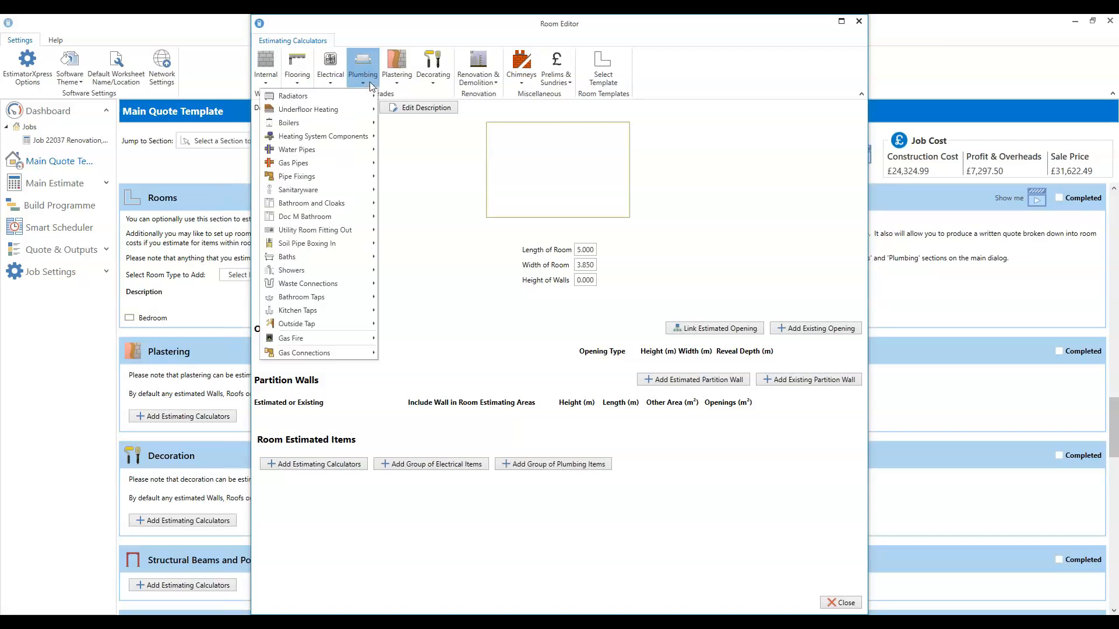
click(398, 85)
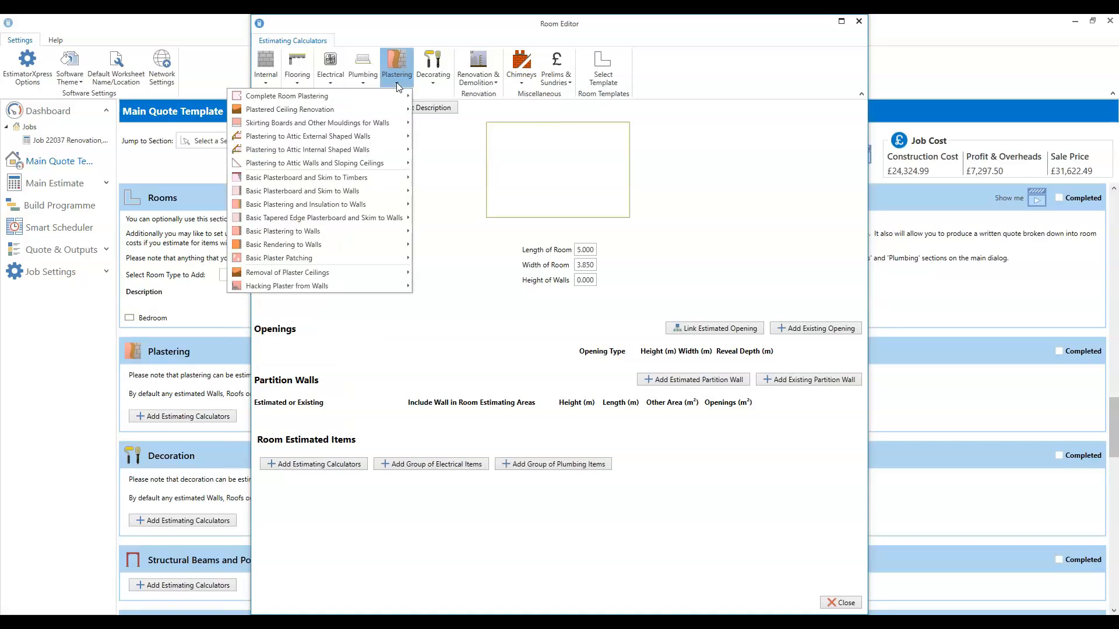
click(439, 82)
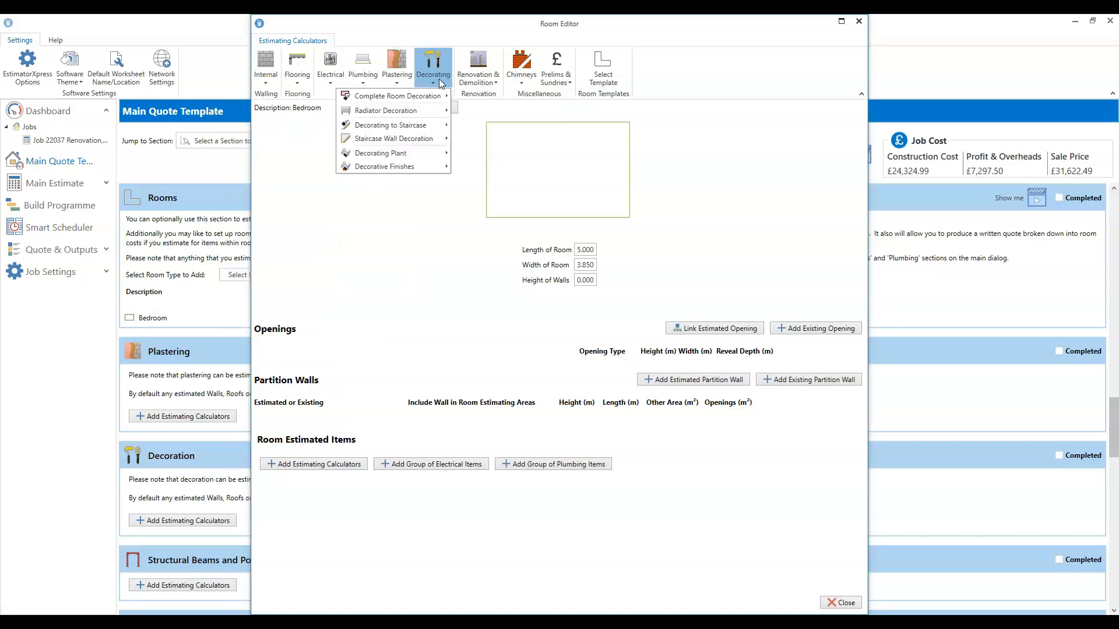
click(474, 76)
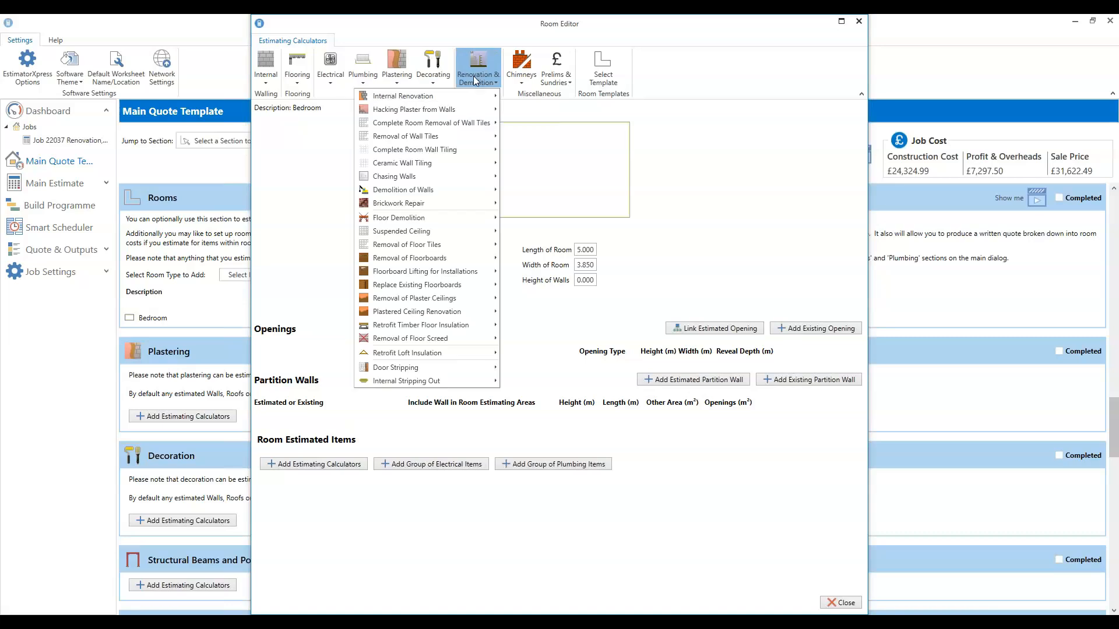
click(519, 79)
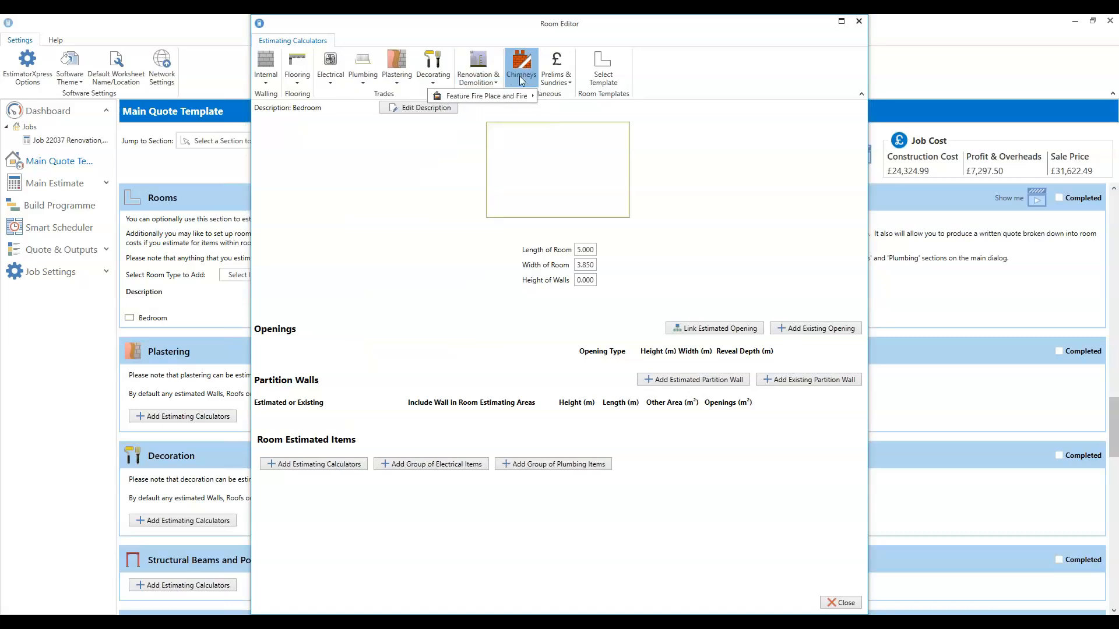
click(564, 81)
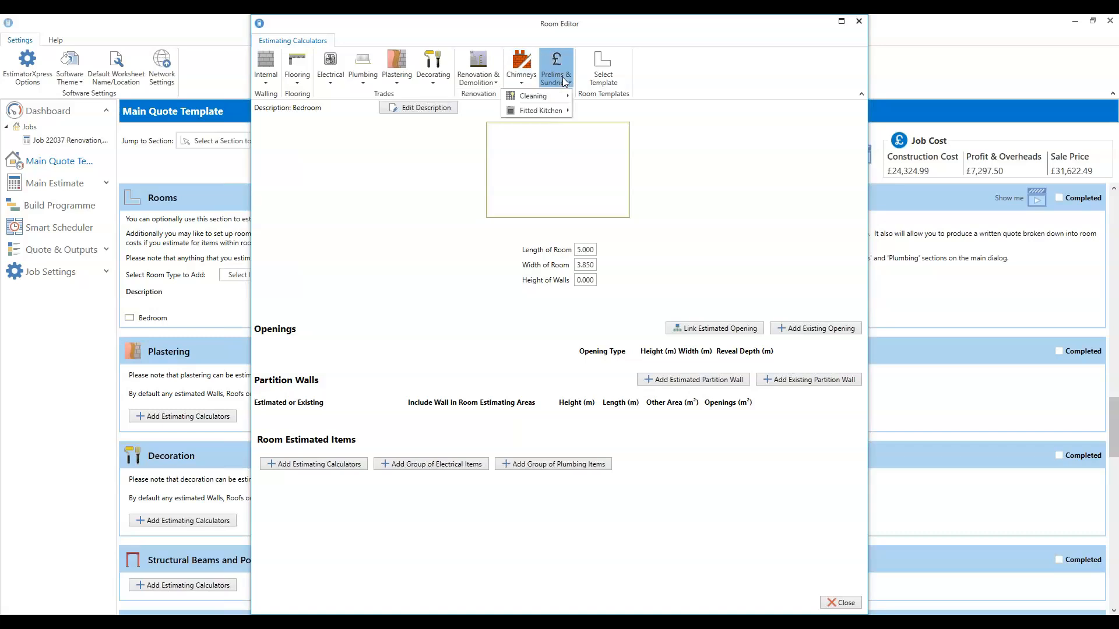
- Close the Bedroom's Room Editor and return to the Dashboard without saving the changes to the renovation job
click(383, 212)
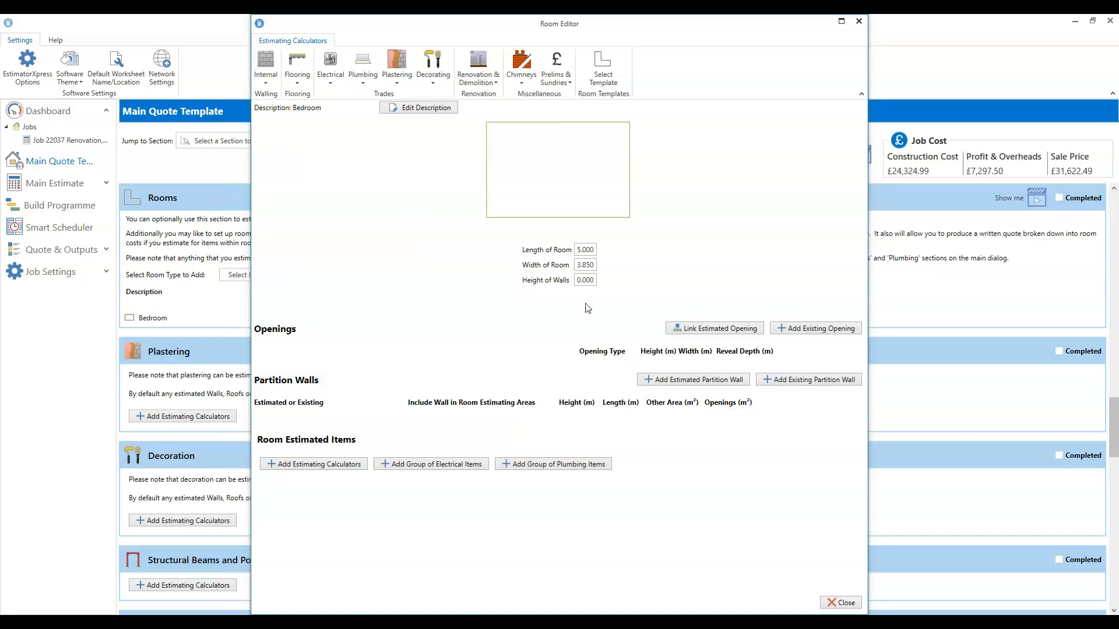
click(843, 603)
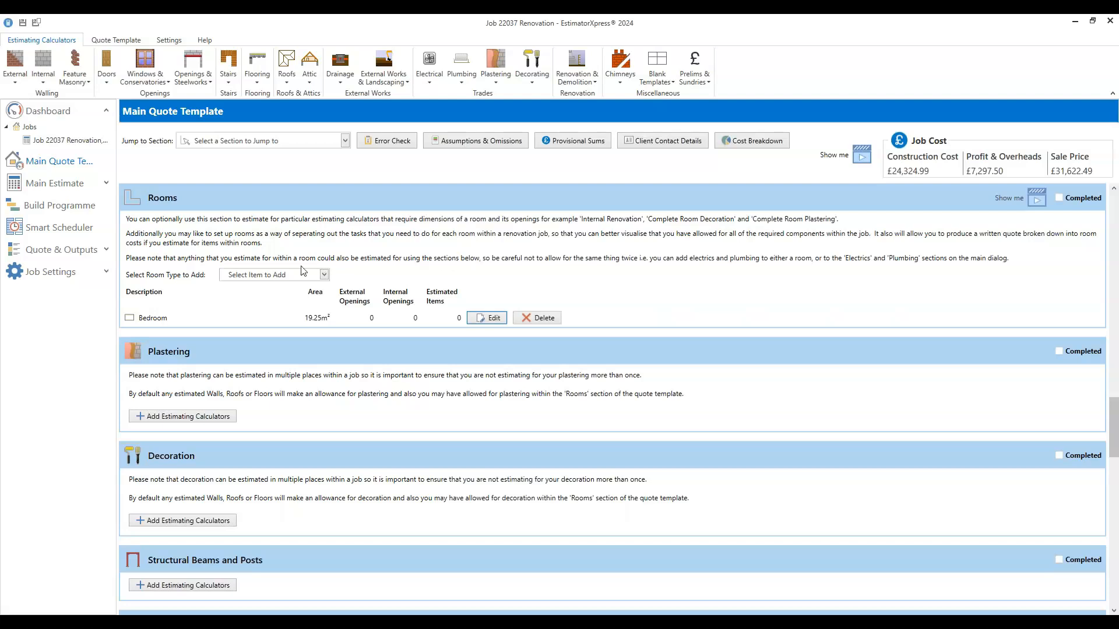
click(107, 250)
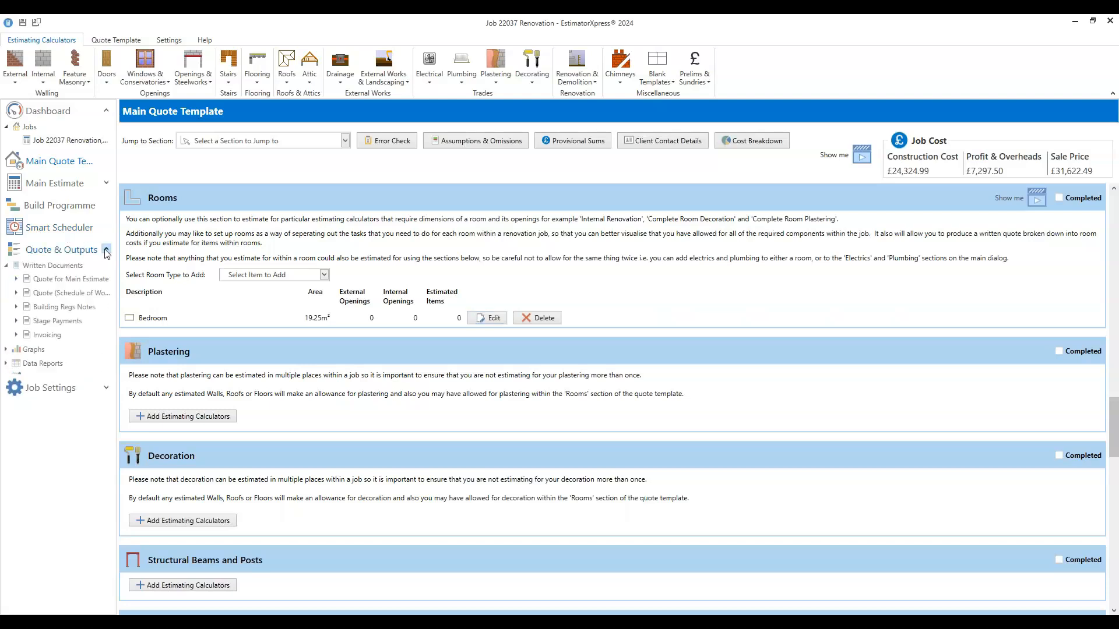
click(40, 111)
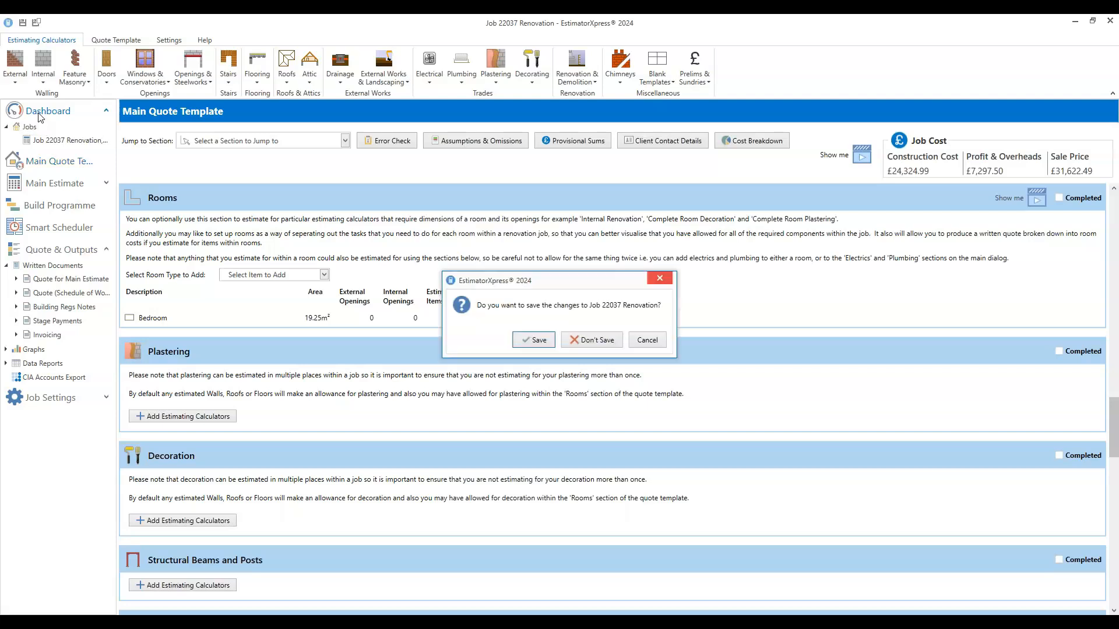
click(612, 343)
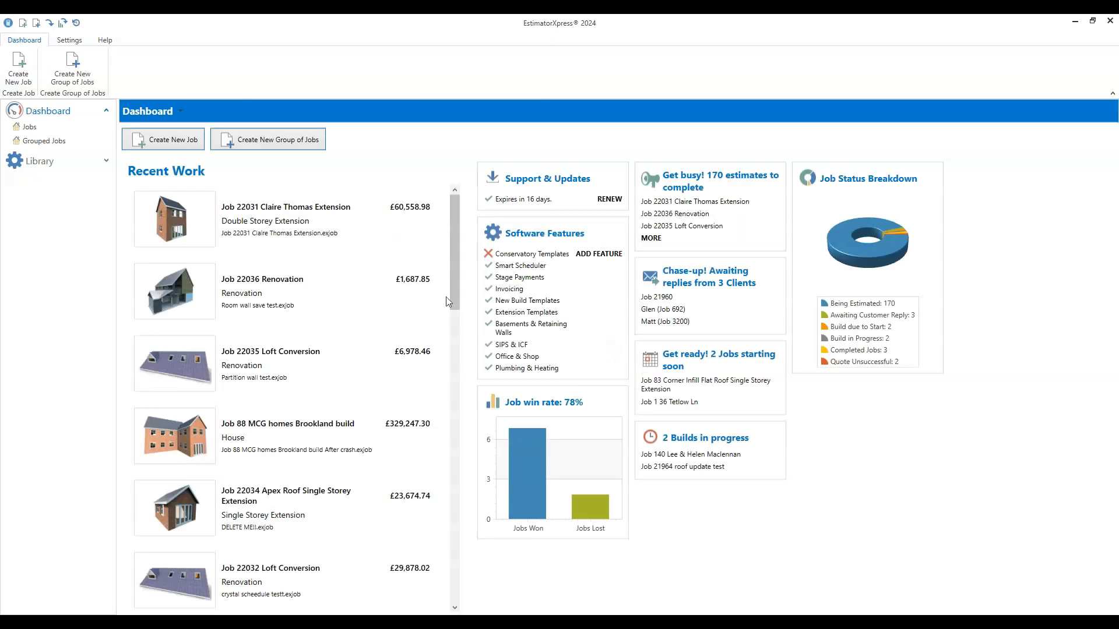
- Open the Double Storey Extension job and its Quote (Schedule of Works), keeping Build Phase grouping and detailed work item descriptions with key resources
click(240, 210)
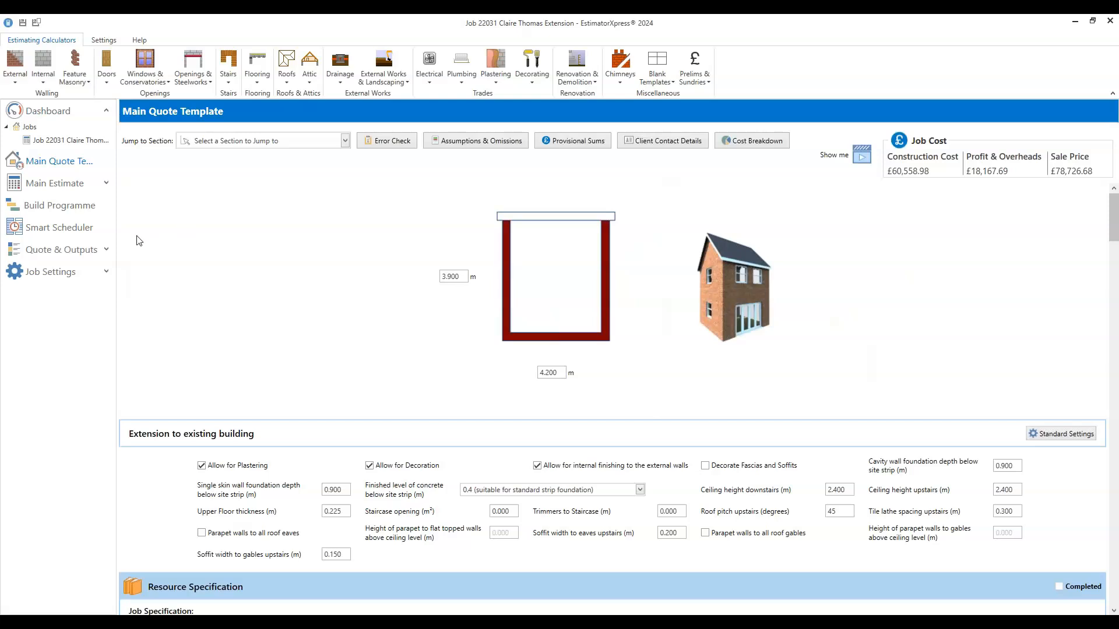
click(106, 249)
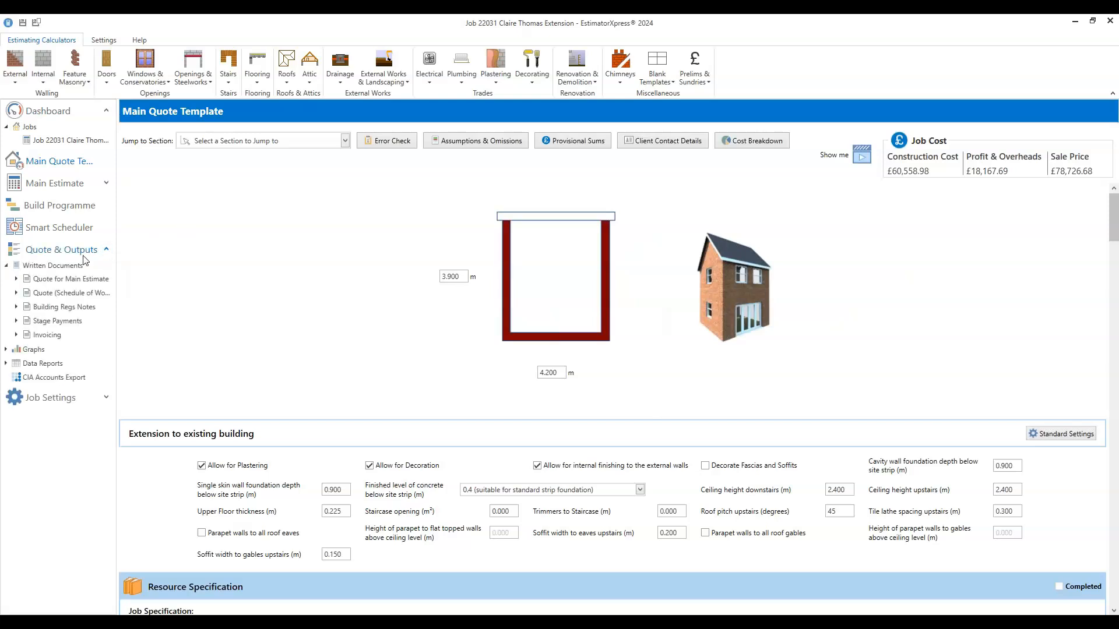
click(74, 294)
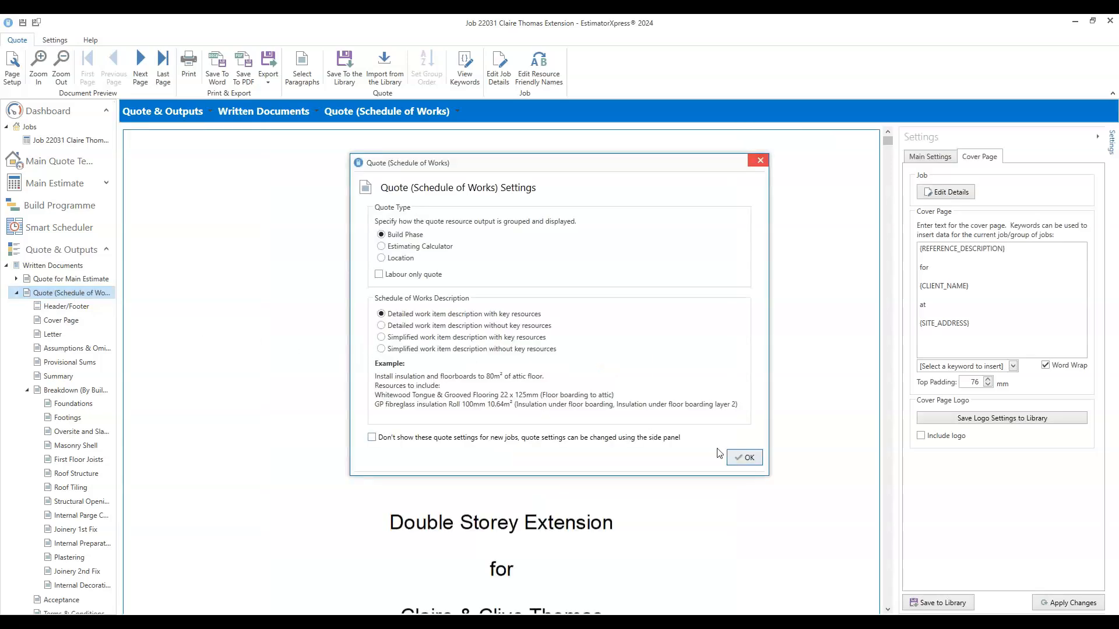
click(746, 459)
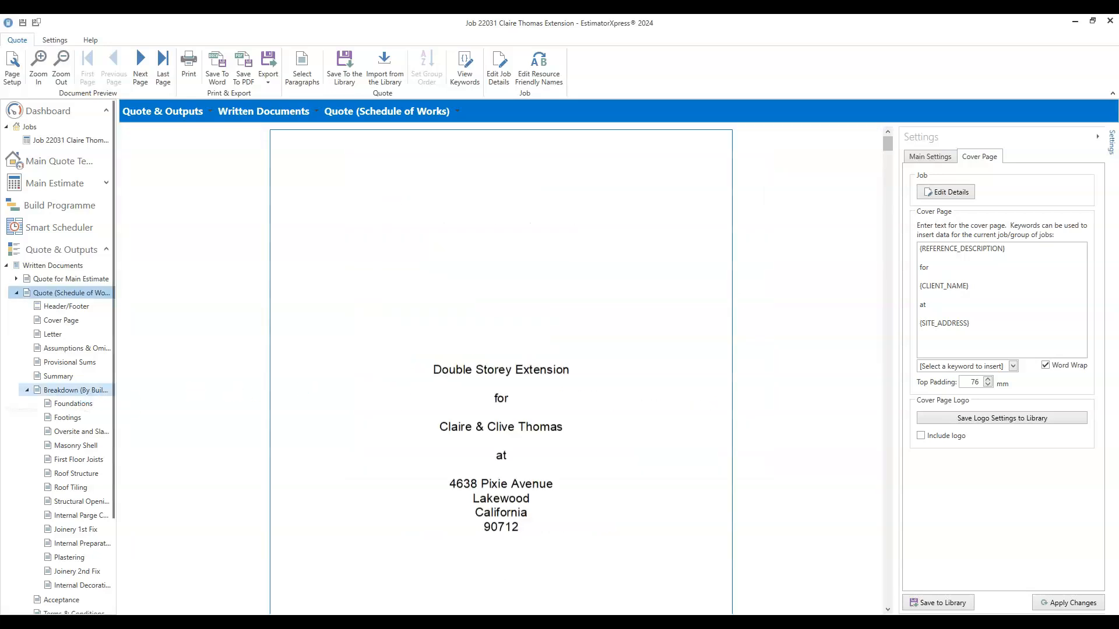
- Open the quote's Breakdown (By Build Phase) and examine the header images from Foundations to Masonry Shell
click(76, 390)
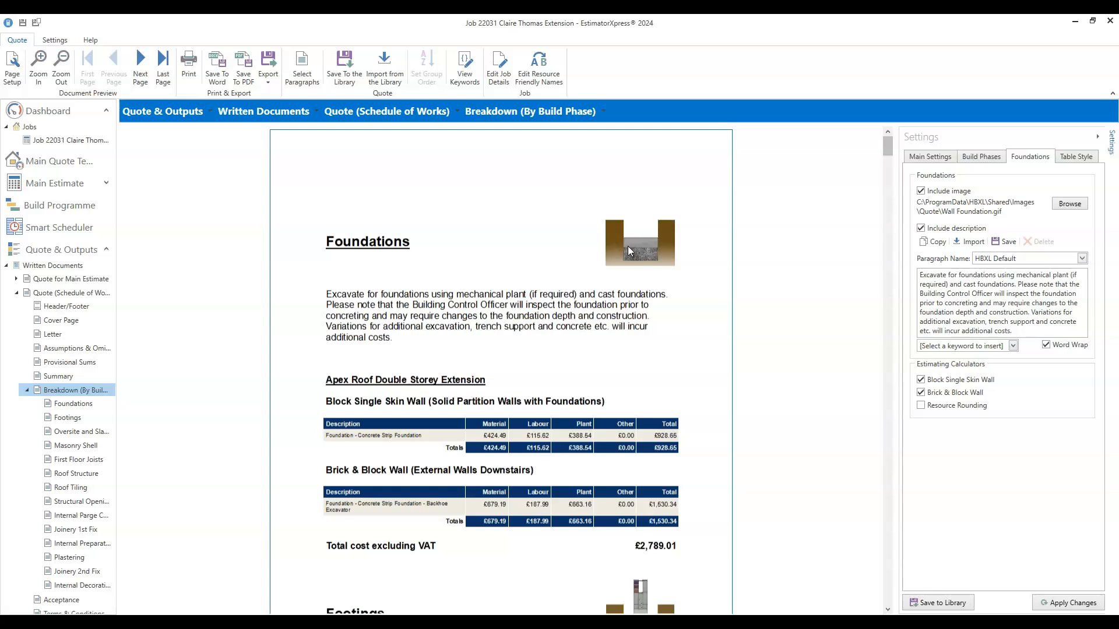
scroll(627, 246, down, 3)
scroll(625, 197, up, 3)
scroll(667, 369, down, 10)
scroll(586, 454, down, 15)
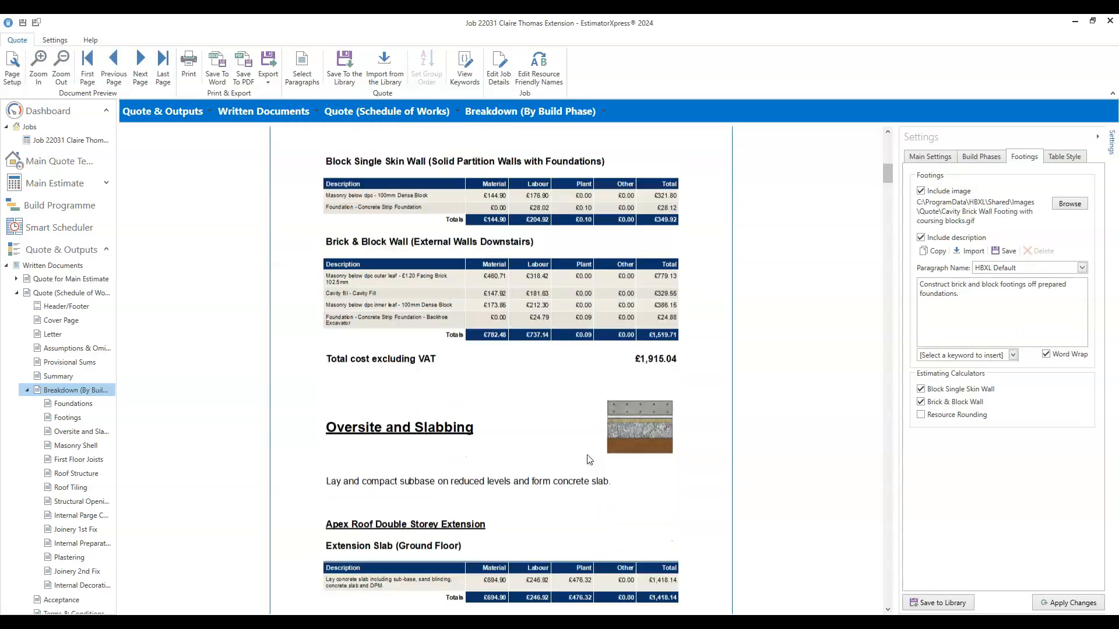
scroll(587, 458, up, 5)
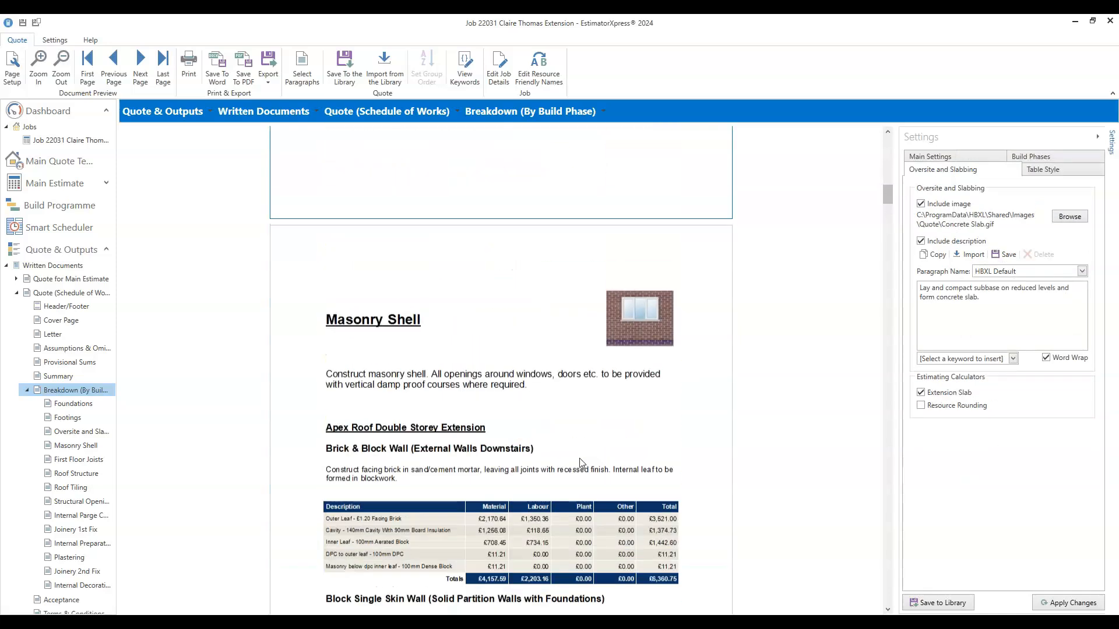
scroll(581, 463, up, 15)
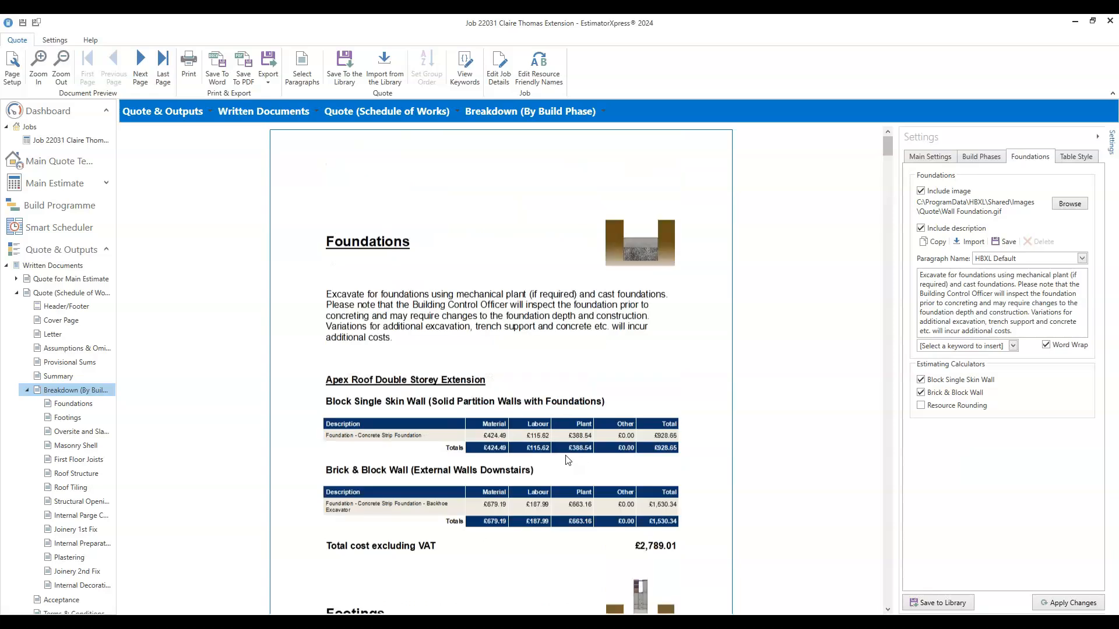
- Set the image style of the build phase headers to Icon and apply the change to the quote
click(983, 158)
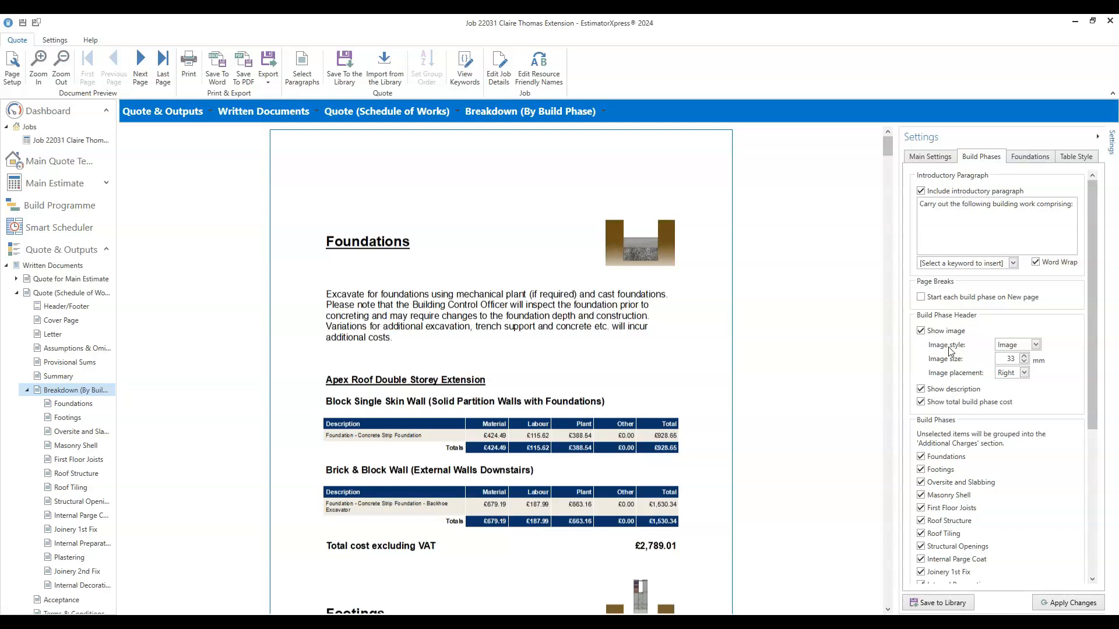
click(1020, 346)
click(1019, 343)
click(1017, 348)
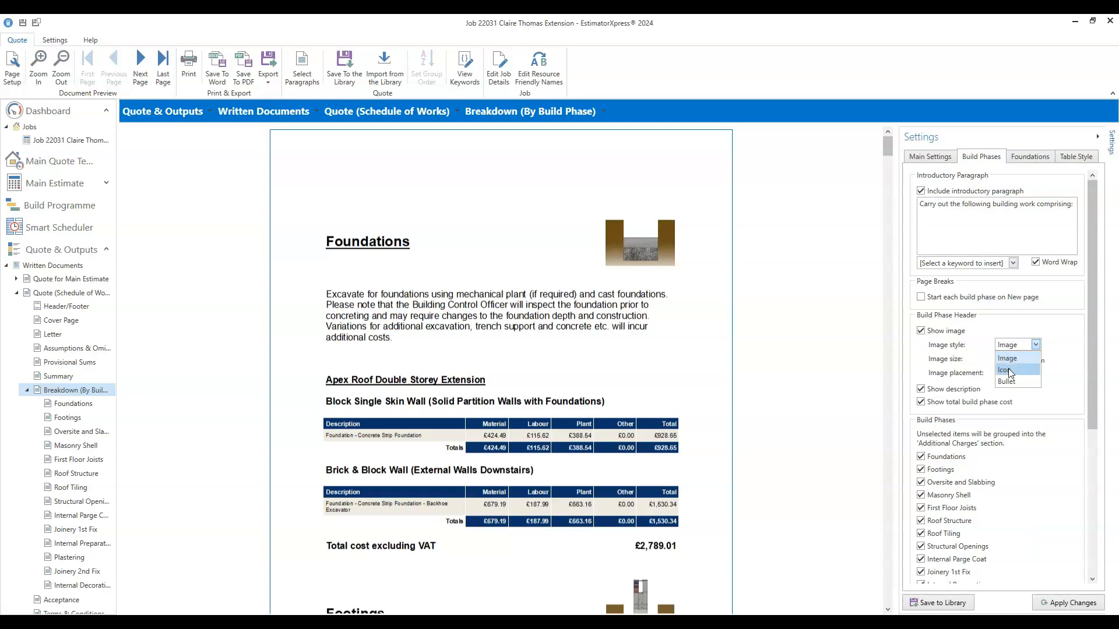
click(1011, 371)
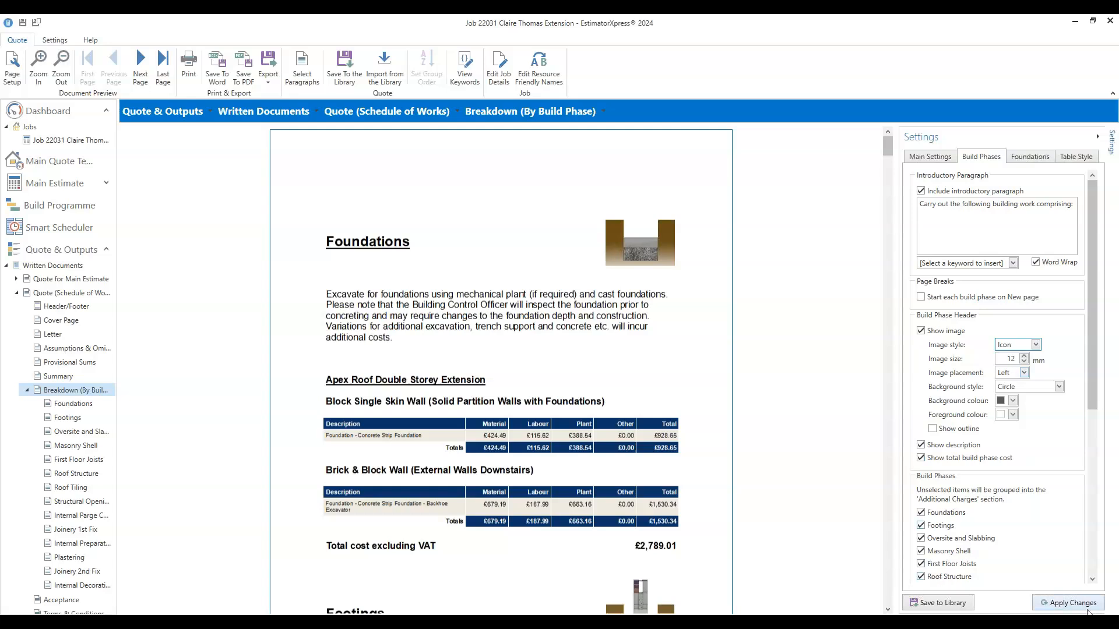
click(1082, 607)
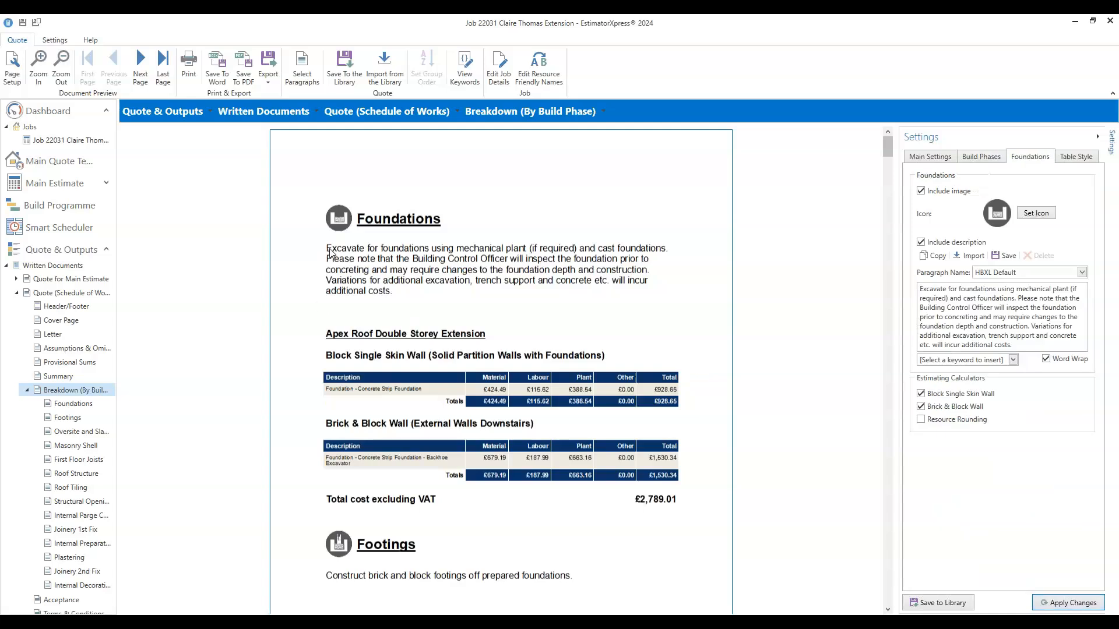
- Examine the header icons of the build phases from Foundations through Masonry Shell and First Floor Joists to Roof Tiling
scroll(330, 253, up, 4)
scroll(330, 253, up, 2)
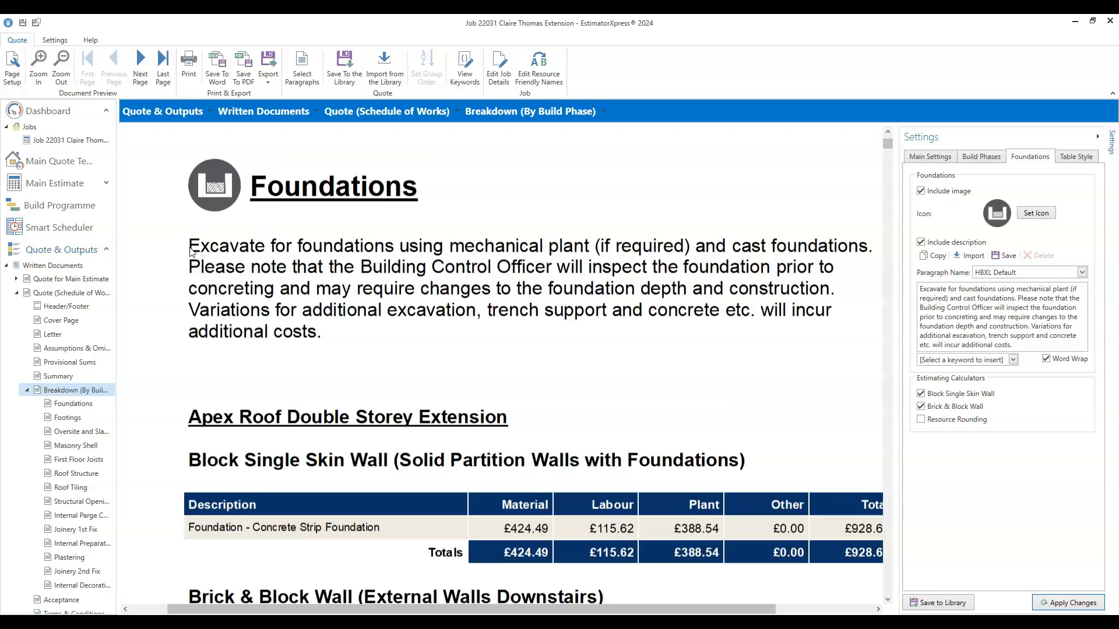
scroll(192, 252, down, 5)
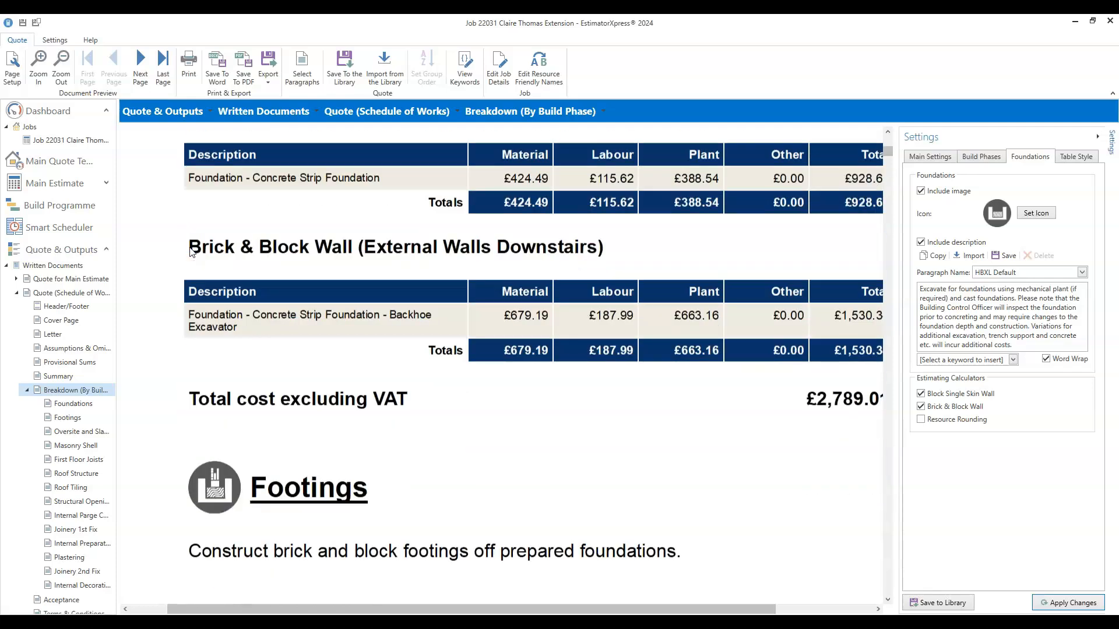
scroll(196, 334, down, 7)
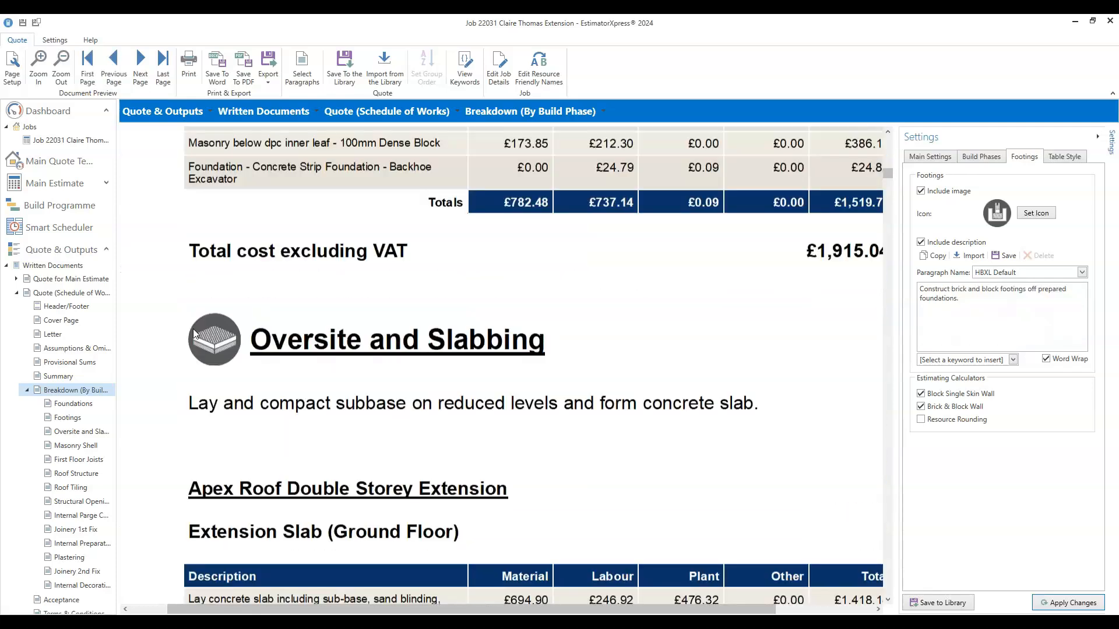
scroll(194, 334, down, 7)
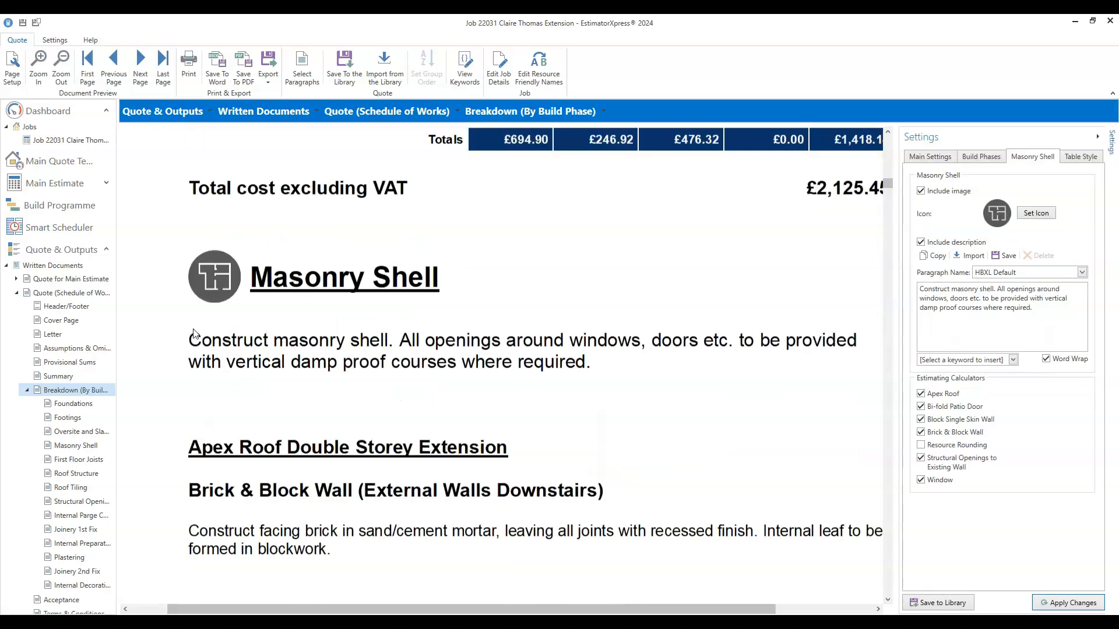
scroll(194, 334, down, 15)
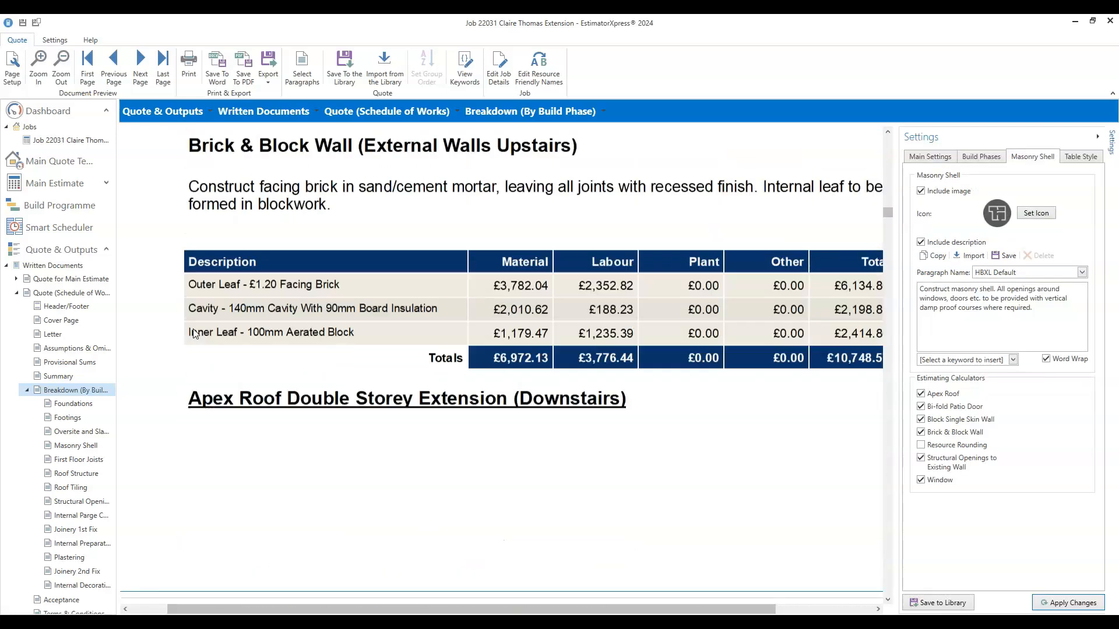
scroll(195, 334, down, 15)
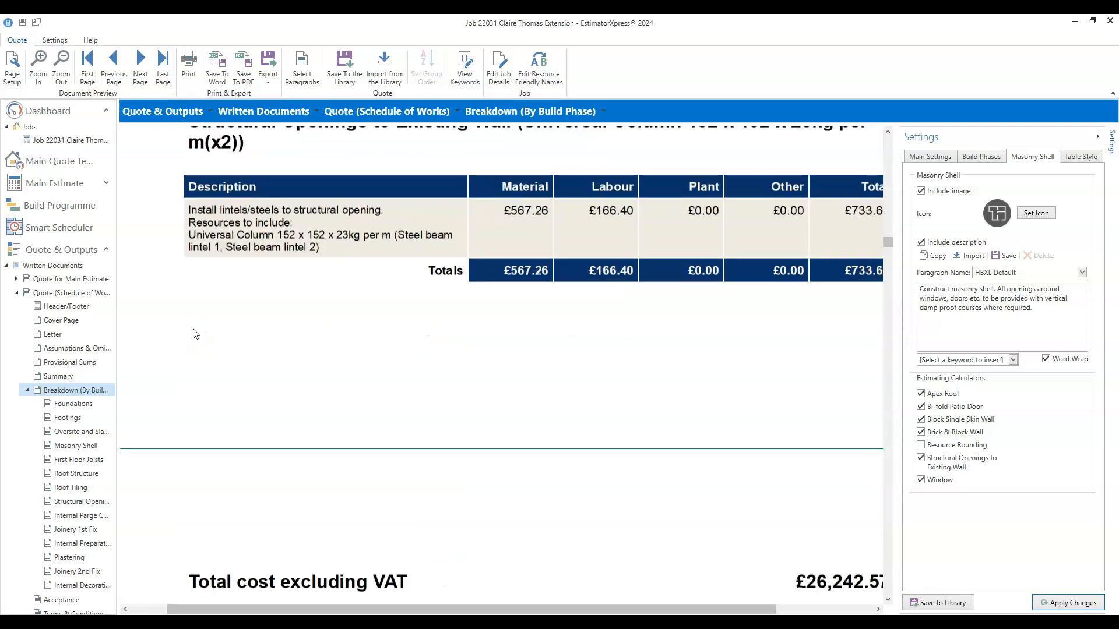
scroll(194, 334, down, 5)
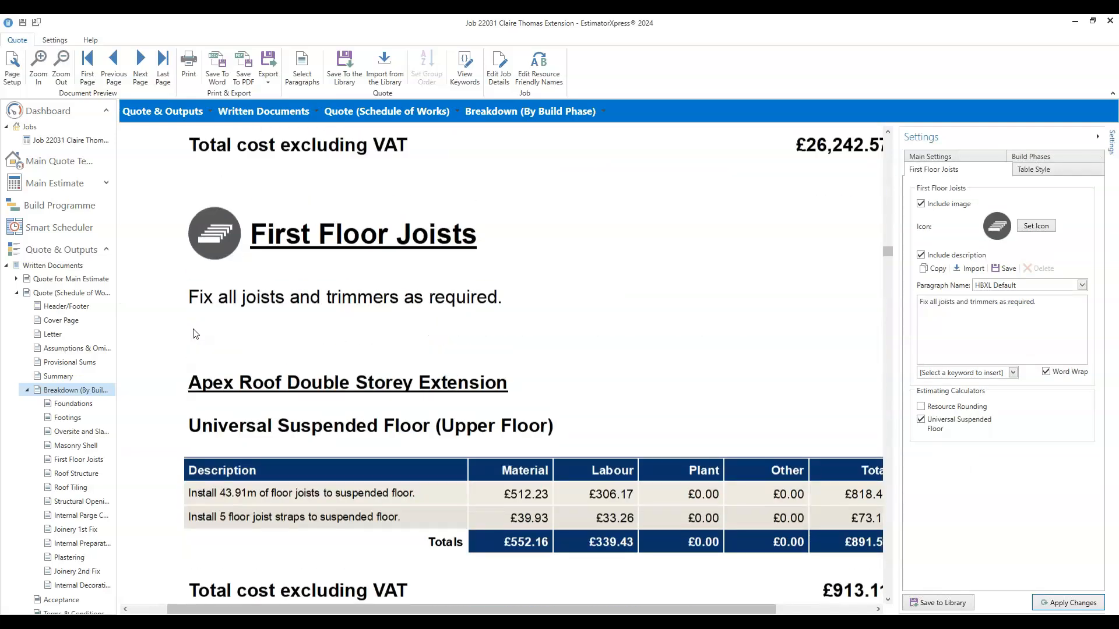
scroll(196, 334, down, 5)
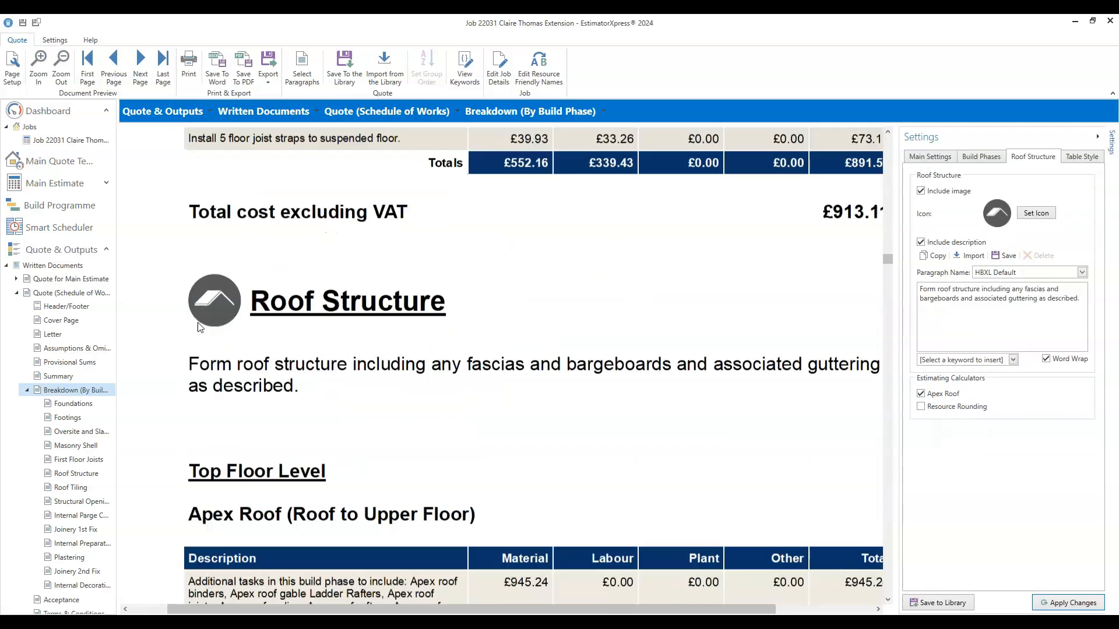
scroll(199, 327, up, 1)
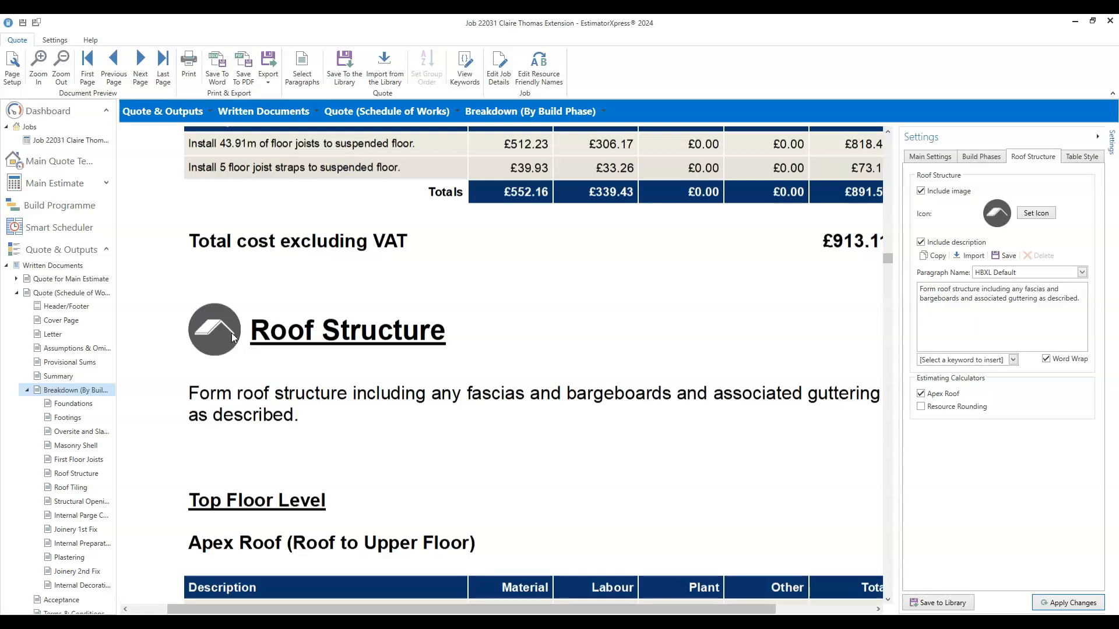
scroll(232, 334, down, 2)
scroll(237, 338, up, 2)
scroll(287, 348, down, 5)
scroll(288, 348, down, 5)
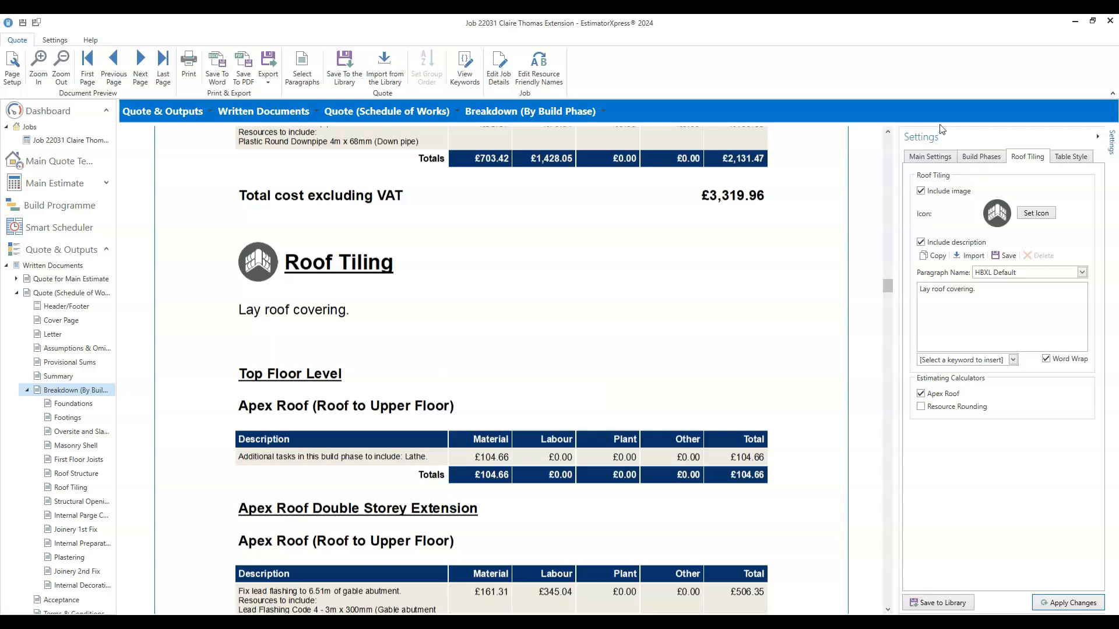
- Check the build phase header image style options, and set the quote type to Estimating Calculator in the main settings
click(985, 157)
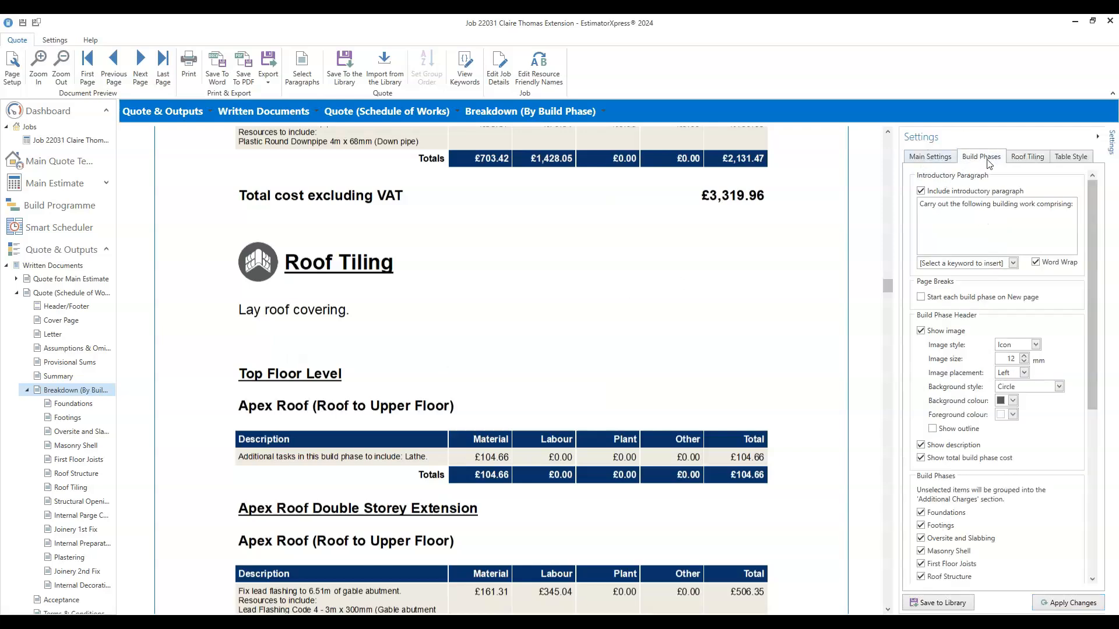
click(1011, 349)
click(930, 161)
click(930, 162)
click(955, 213)
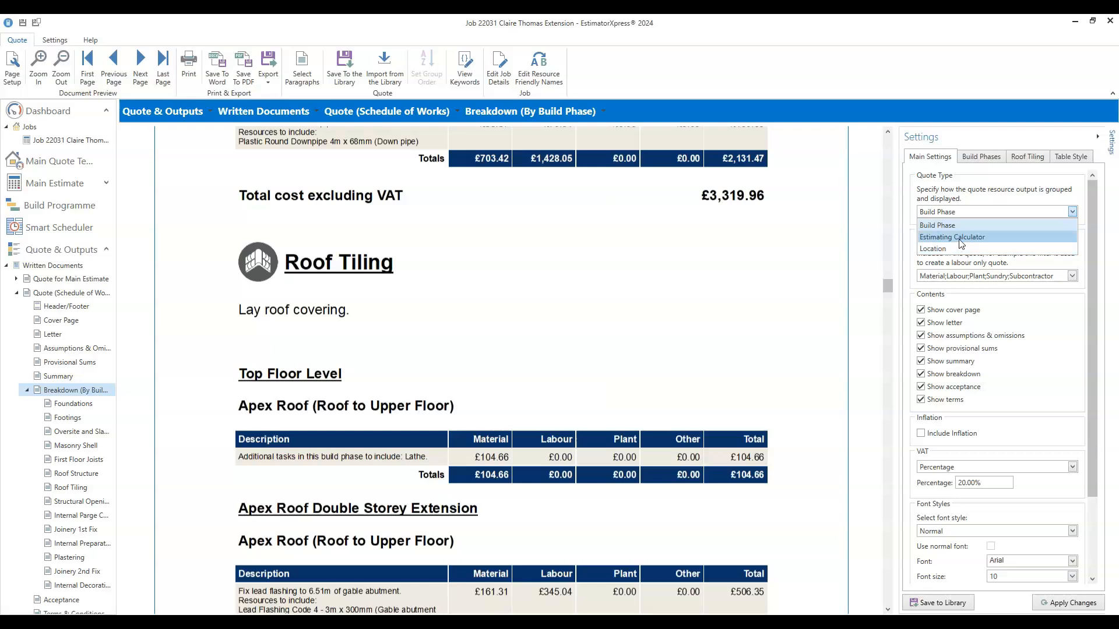
click(961, 237)
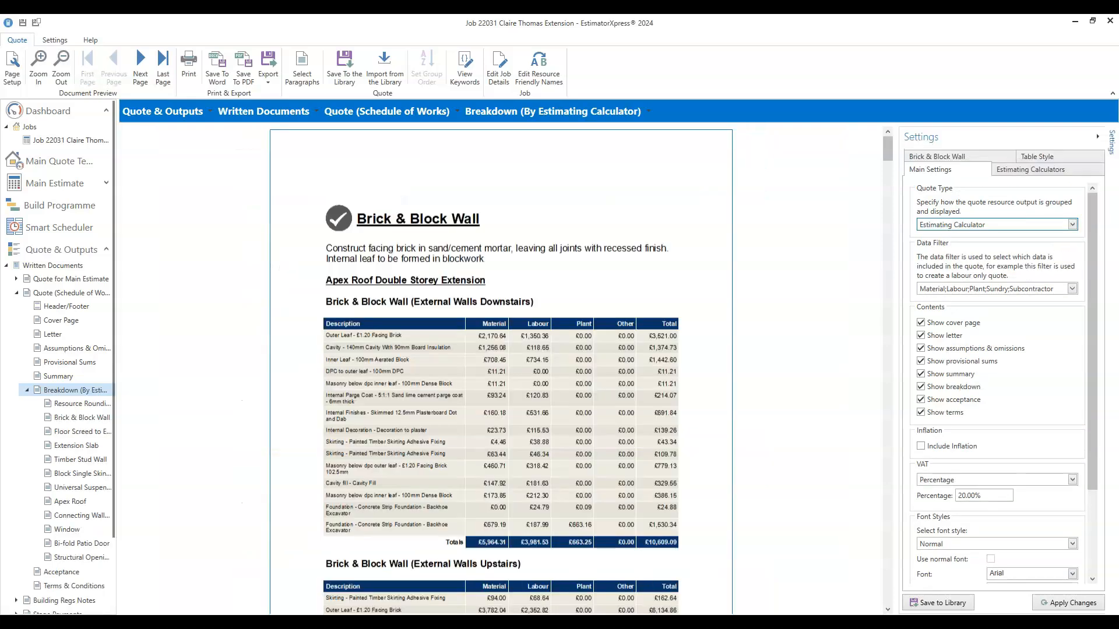
- Examine the section headers in the Estimating Calculator breakdown and check the header image style options, keeping Bullet
scroll(350, 292, down, 5)
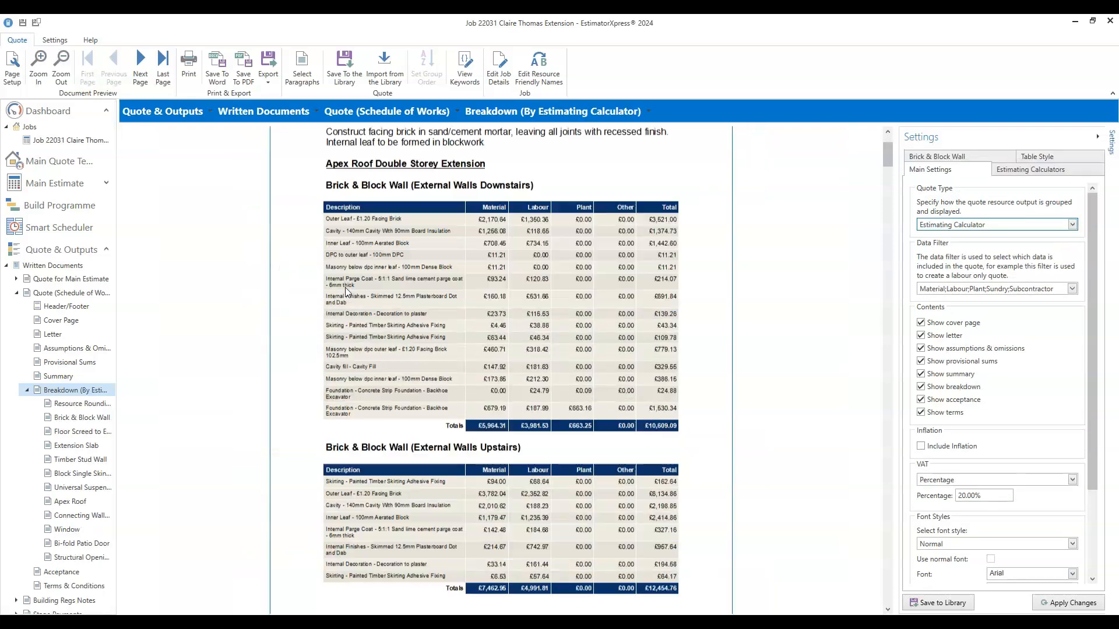
scroll(347, 292, down, 8)
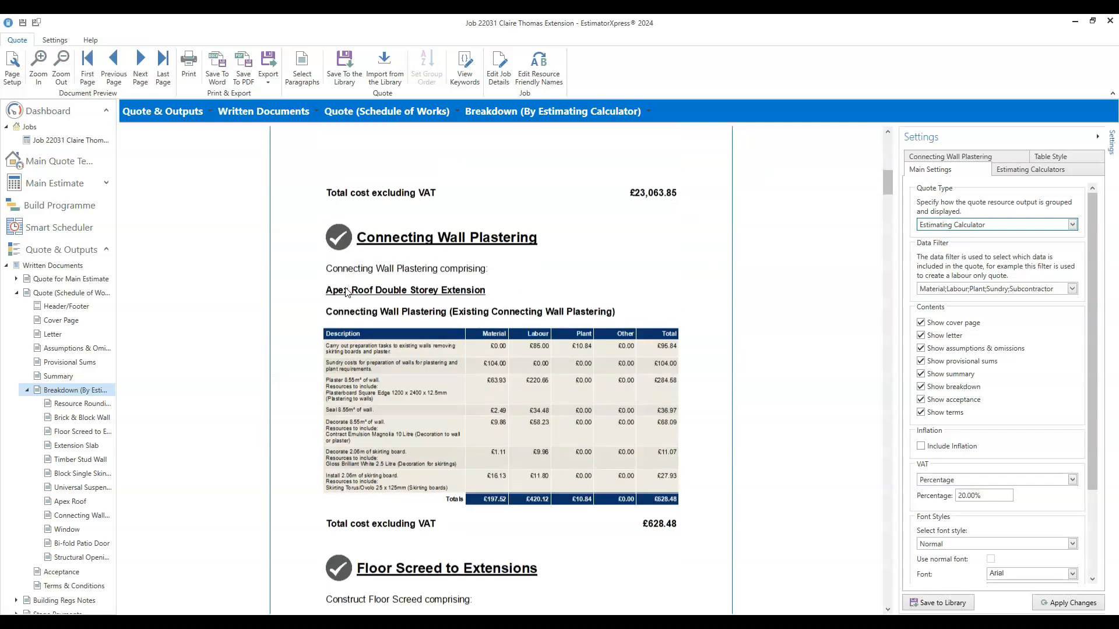
scroll(347, 292, down, 1)
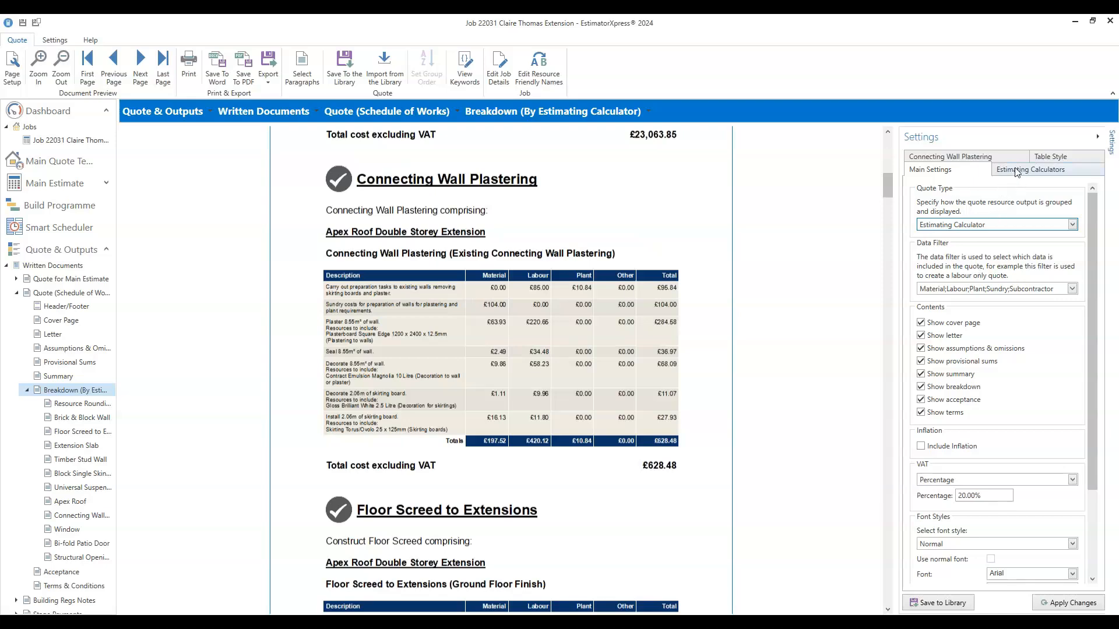
click(1039, 171)
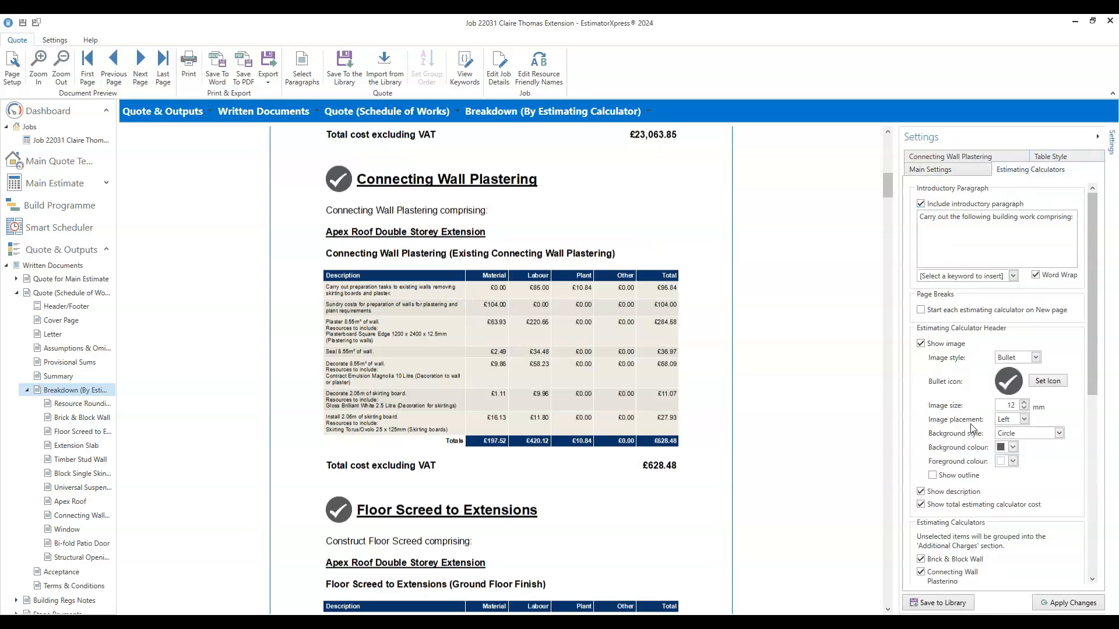
click(1035, 358)
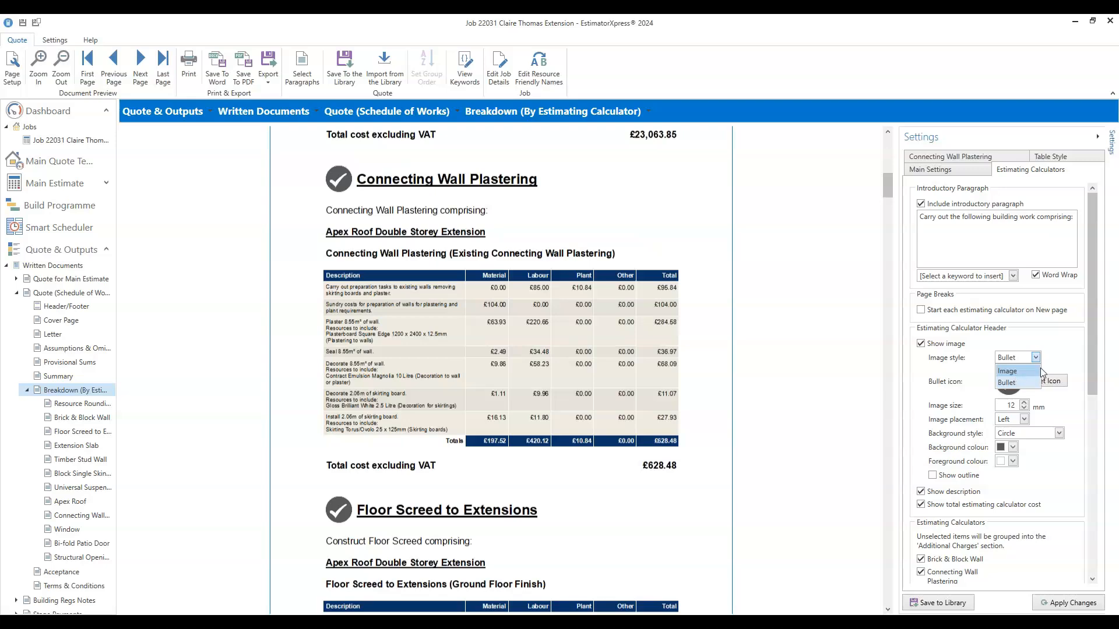
click(1018, 387)
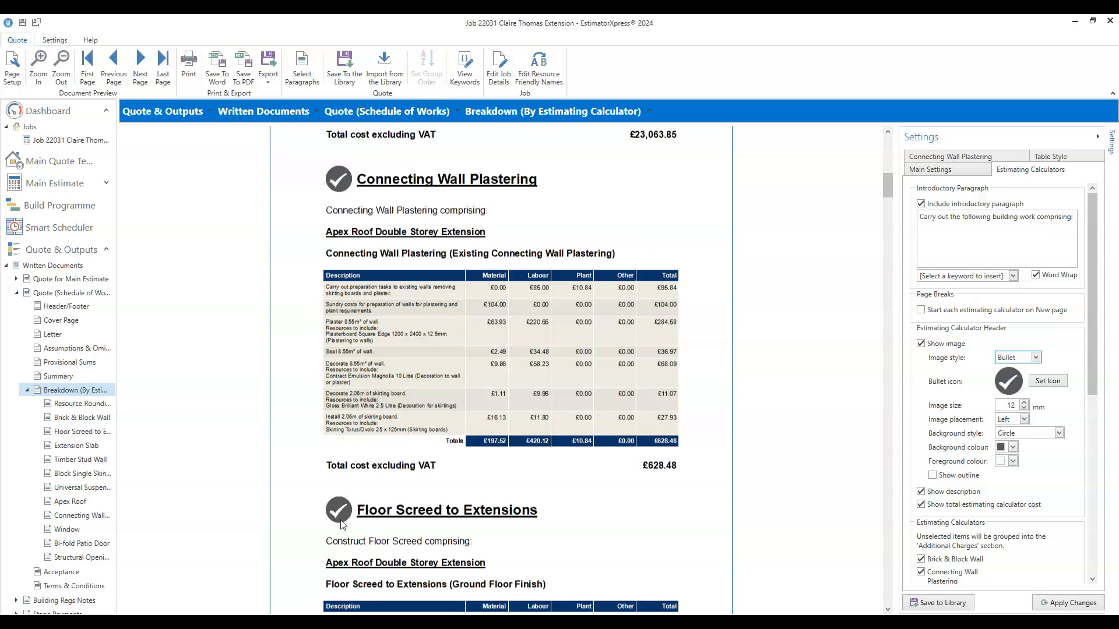
scroll(343, 525, down, 3)
scroll(342, 522, up, 3)
- Set the bullet icon of the estimating calculator headers to the spanner and apply the change to the quote
click(1048, 382)
scroll(489, 289, down, 10)
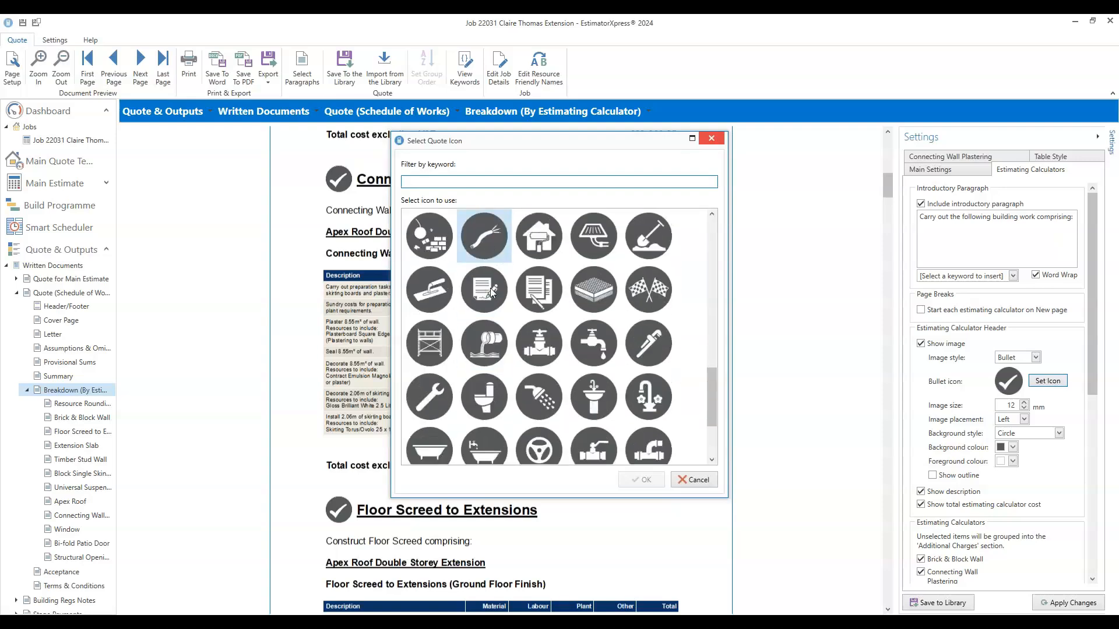
scroll(491, 289, down, 3)
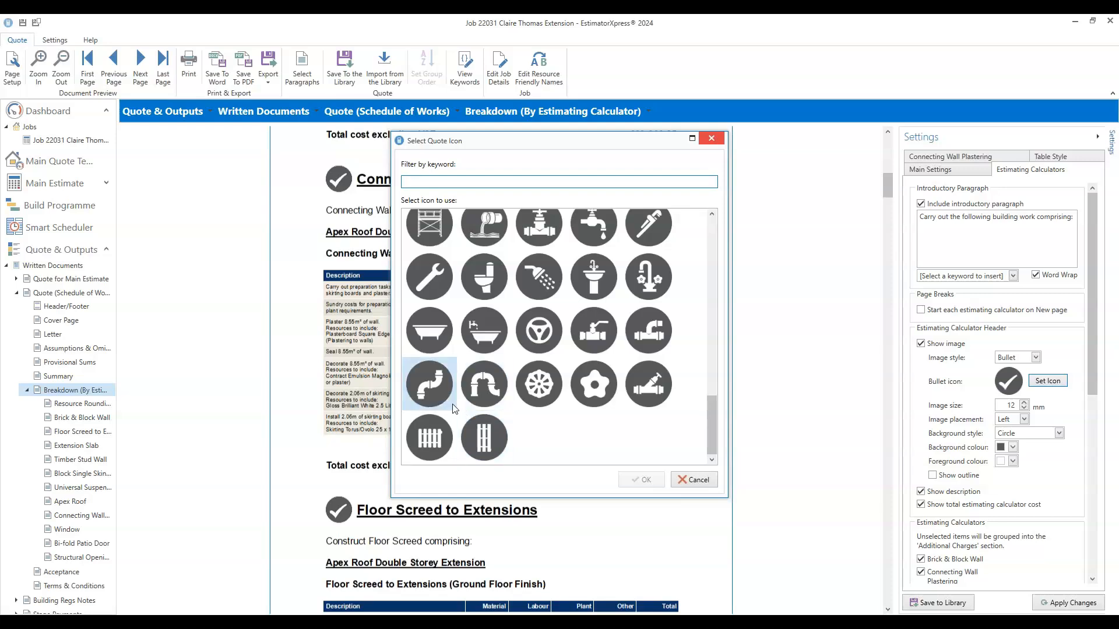
scroll(455, 409, up, 1)
click(430, 332)
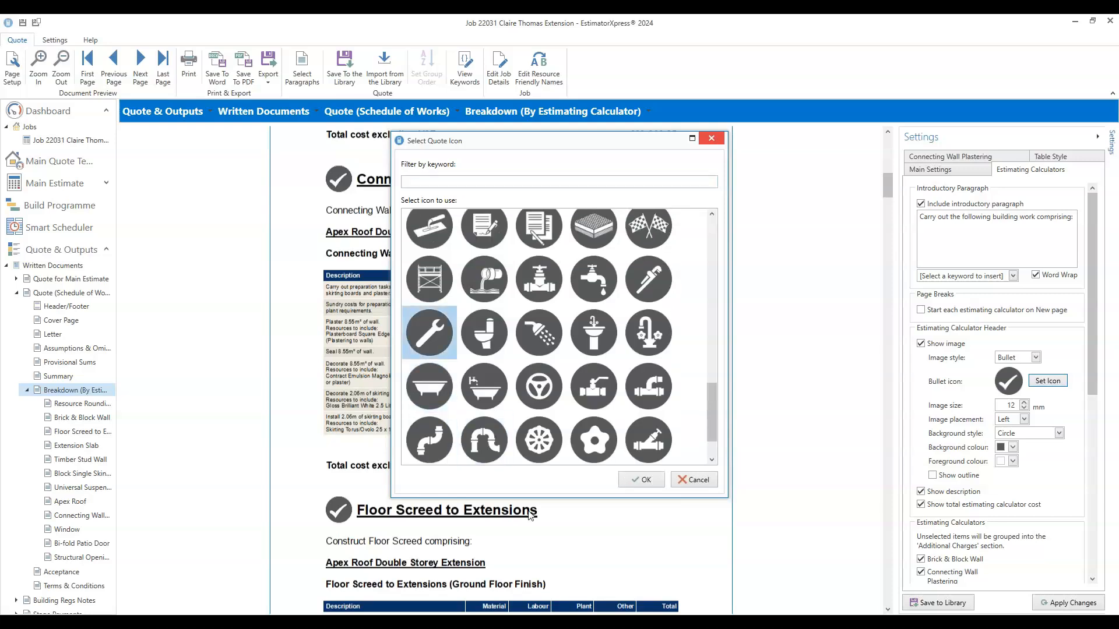
click(641, 479)
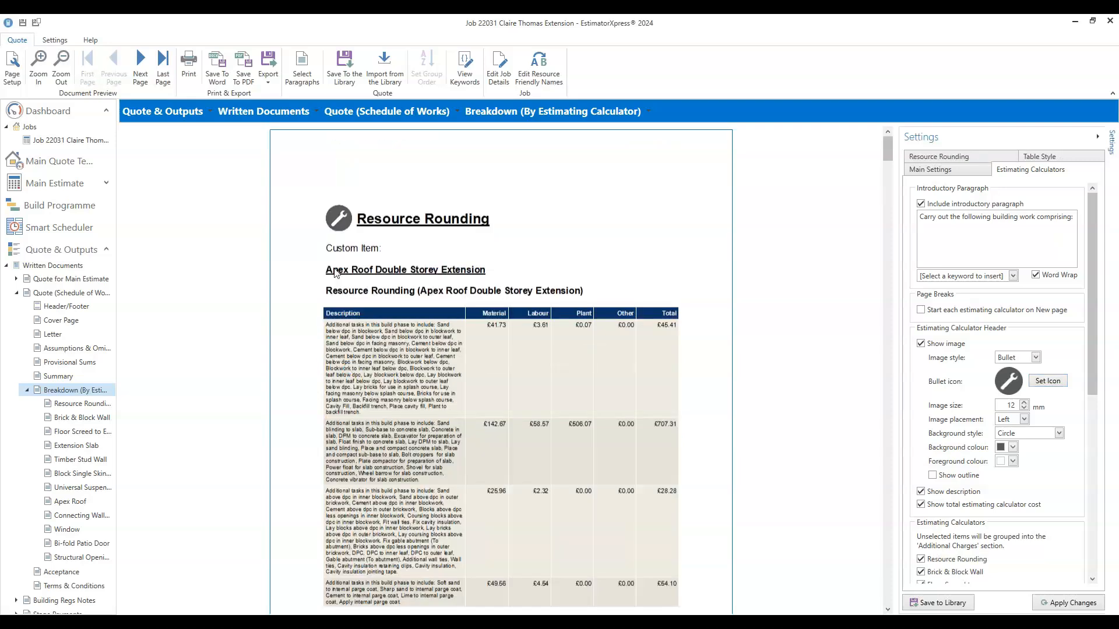
- Examine the header bullets in the breakdown from Resource Rounding through Brick & Block Wall to Timber Stud Wall
scroll(320, 308, down, 10)
scroll(320, 308, down, 15)
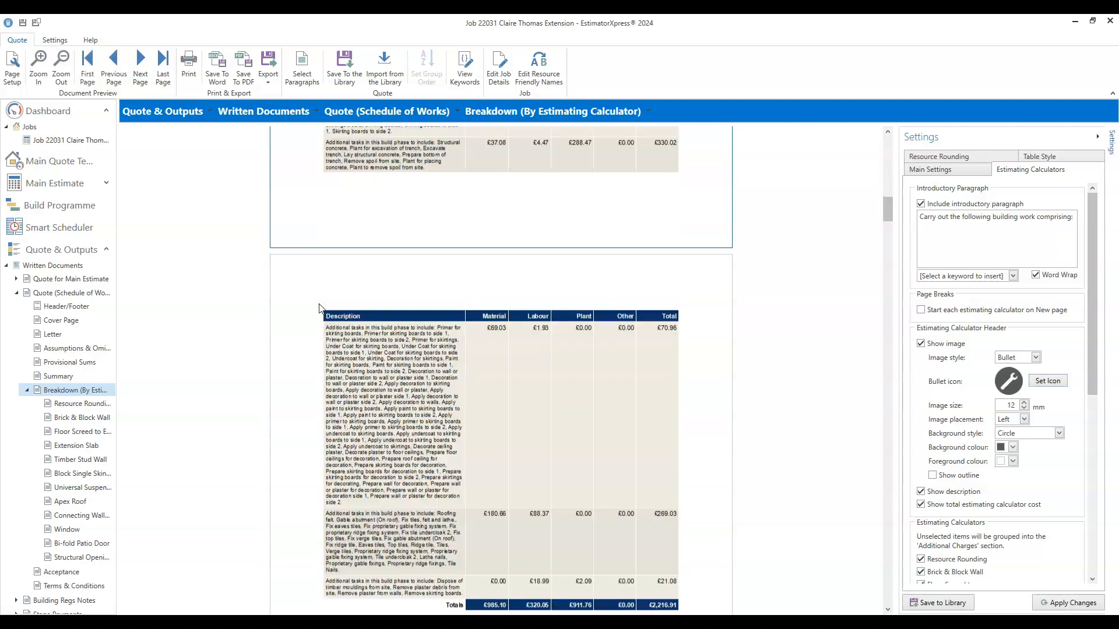
scroll(320, 308, down, 6)
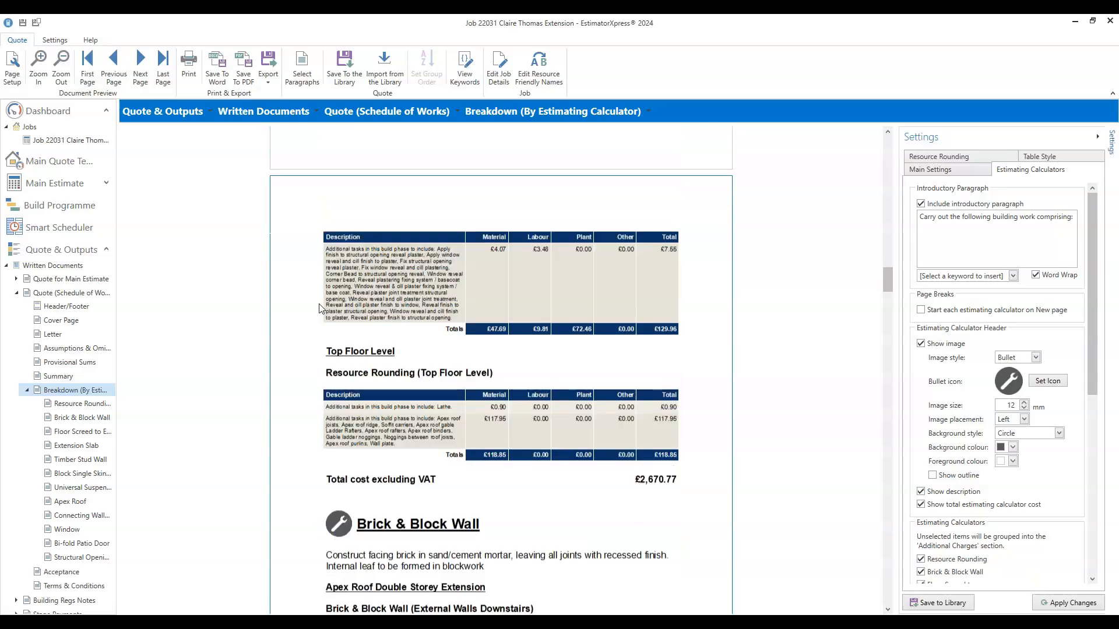
scroll(330, 364, down, 10)
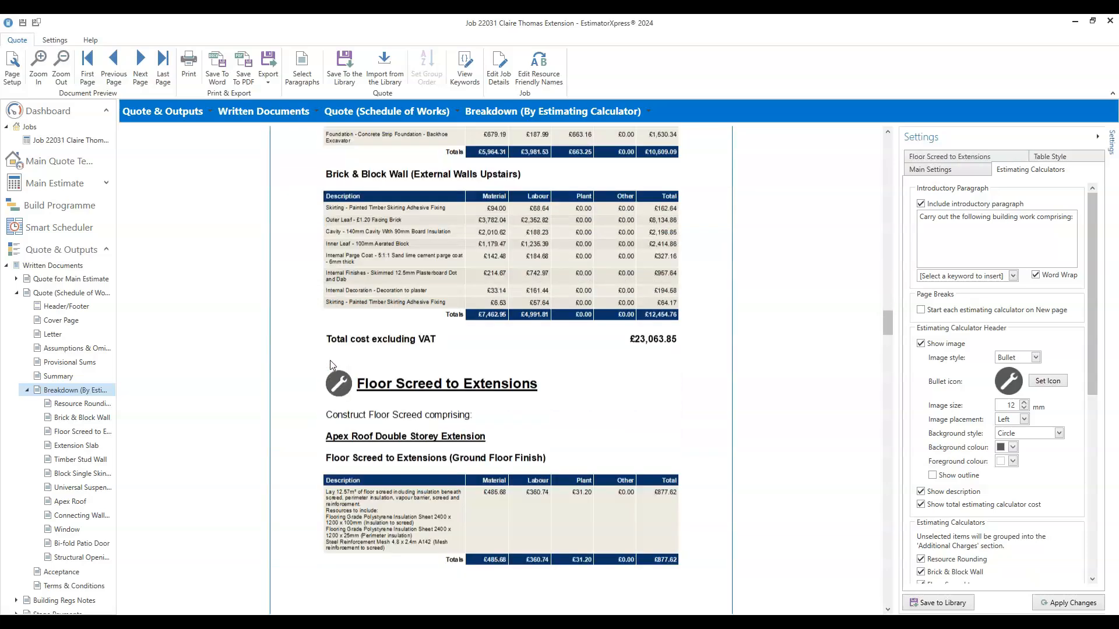
scroll(330, 363, down, 8)
scroll(330, 364, down, 3)
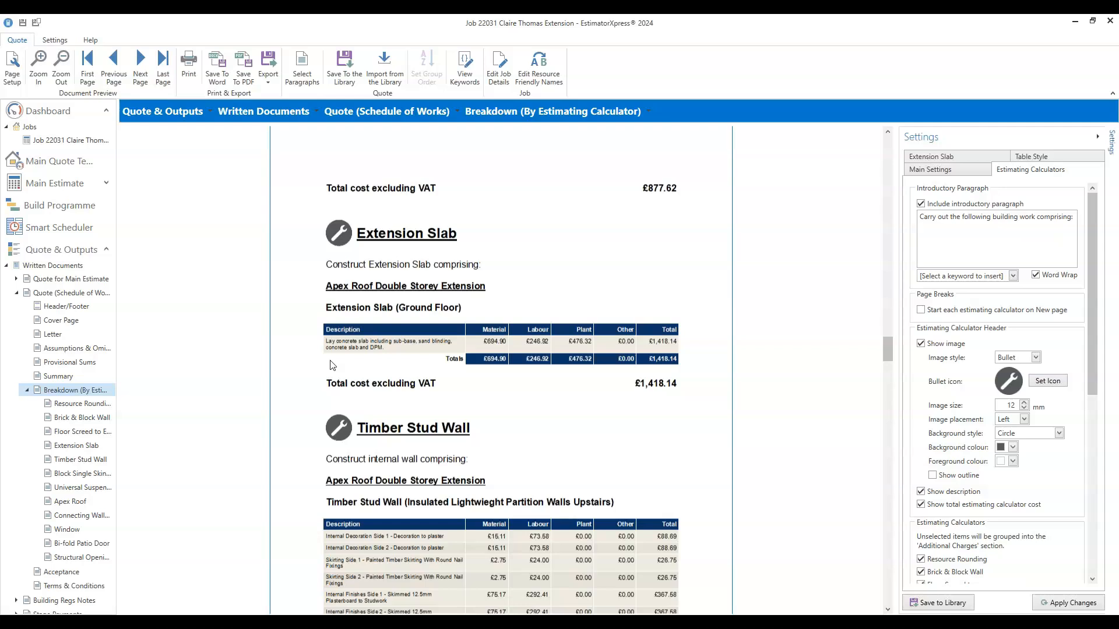
- Set the quote type to Build Phase in the main settings
click(944, 169)
click(969, 225)
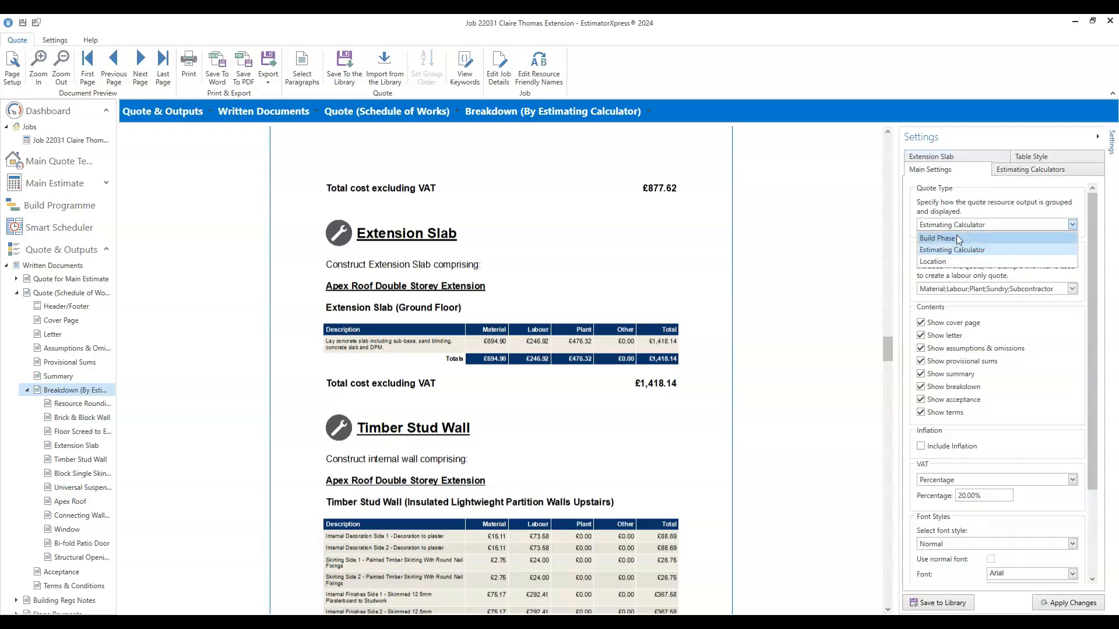
click(953, 237)
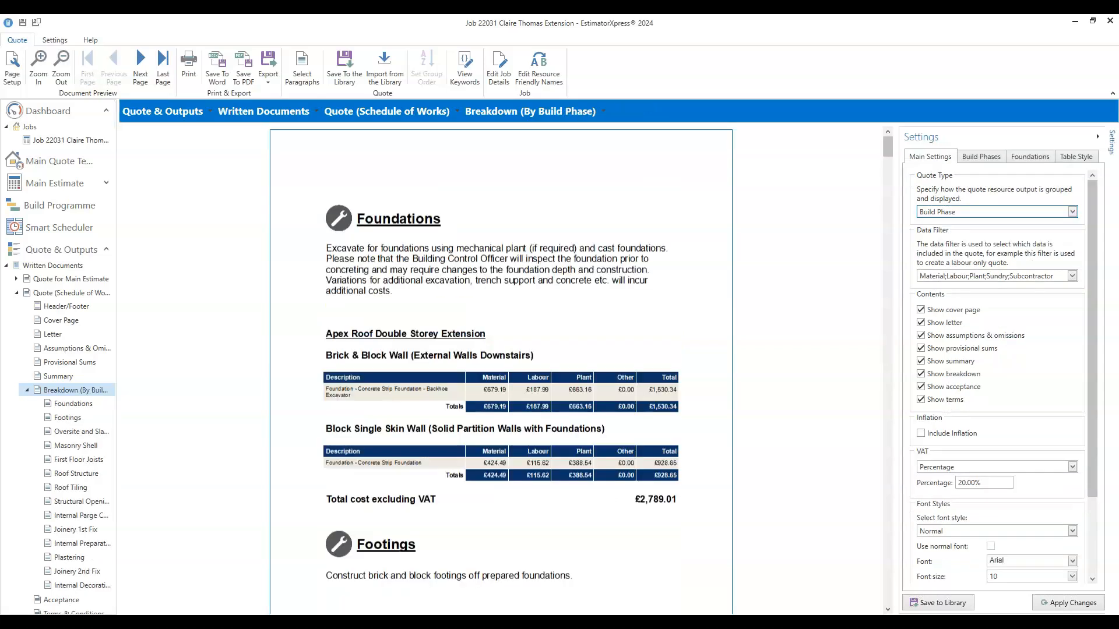
- Format the build phase header image with size 20 mm, placement Right, background style Rounded Square and a dark blue background colour
click(983, 157)
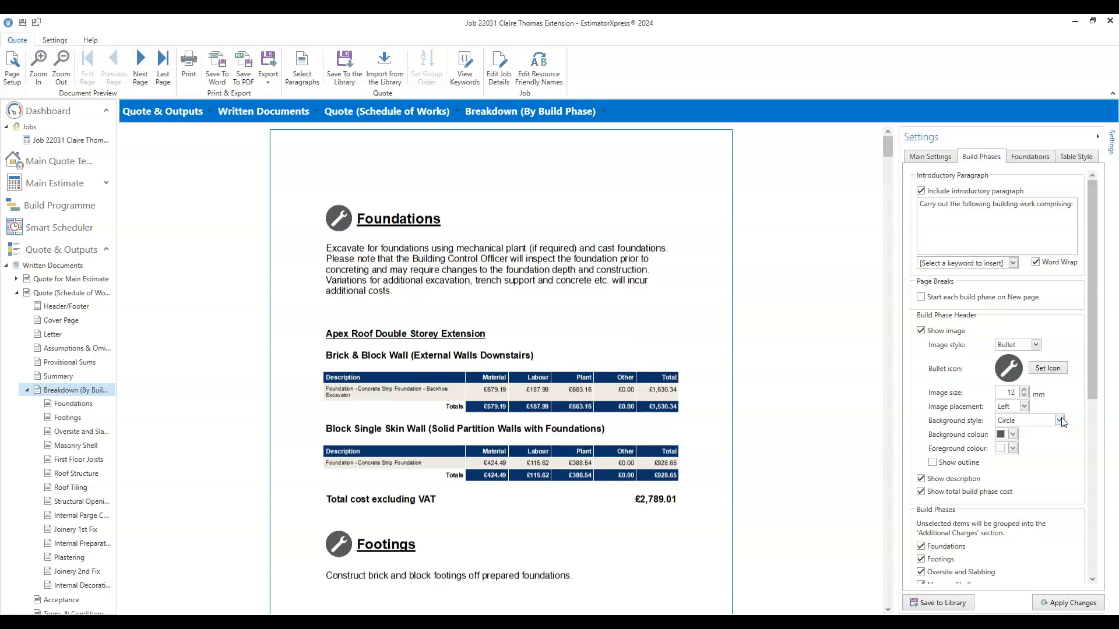
double_click(1015, 393)
text(20)
click(1011, 408)
click(1007, 420)
click(1017, 422)
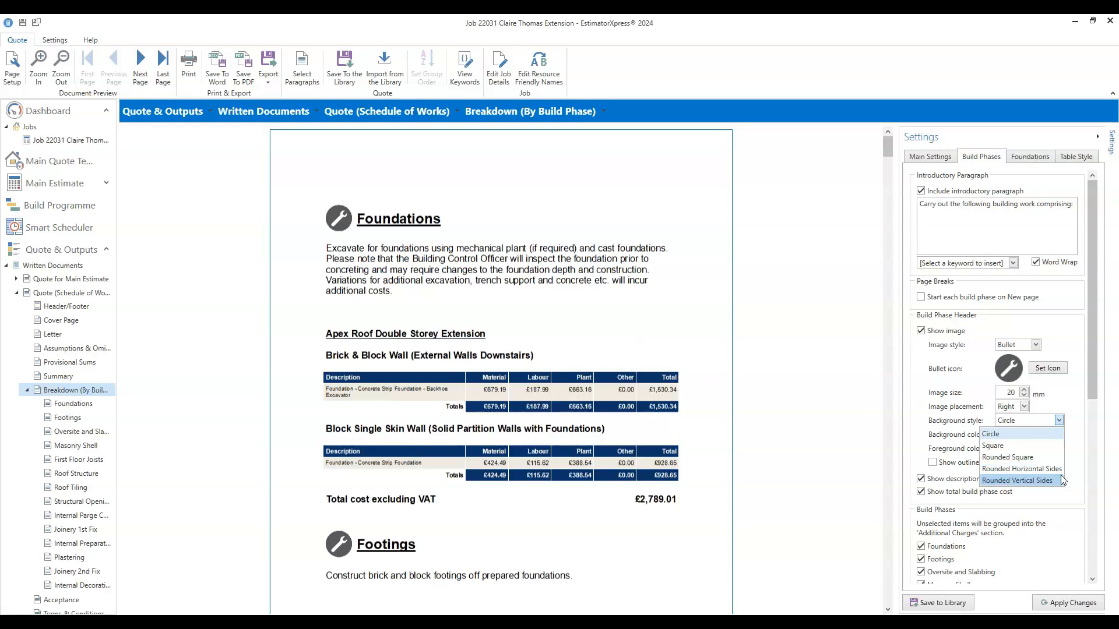
click(1033, 458)
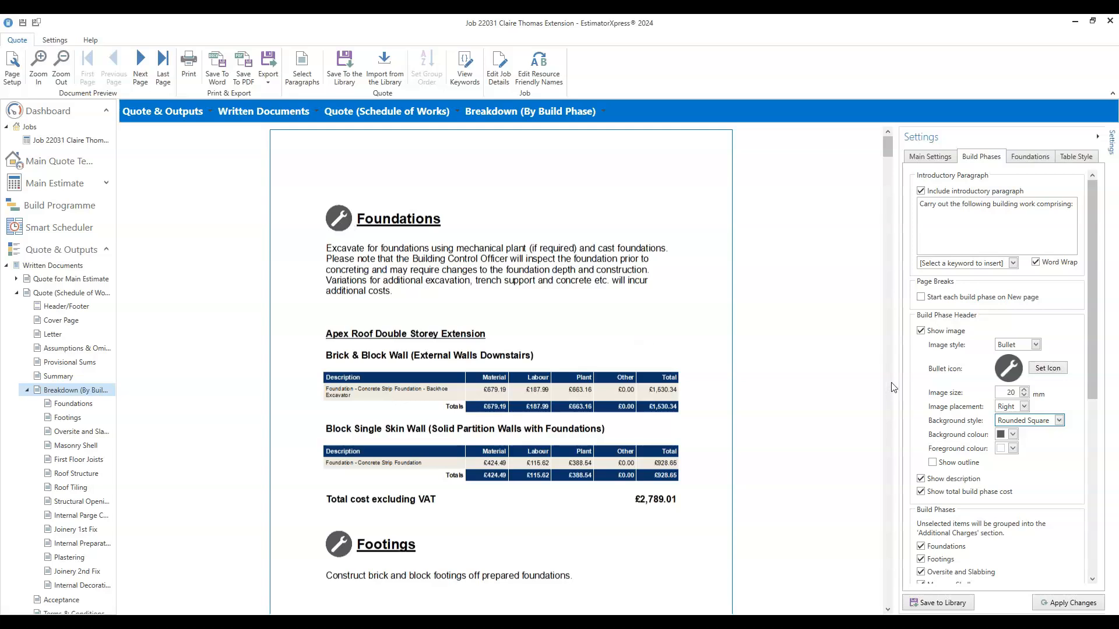
click(1013, 435)
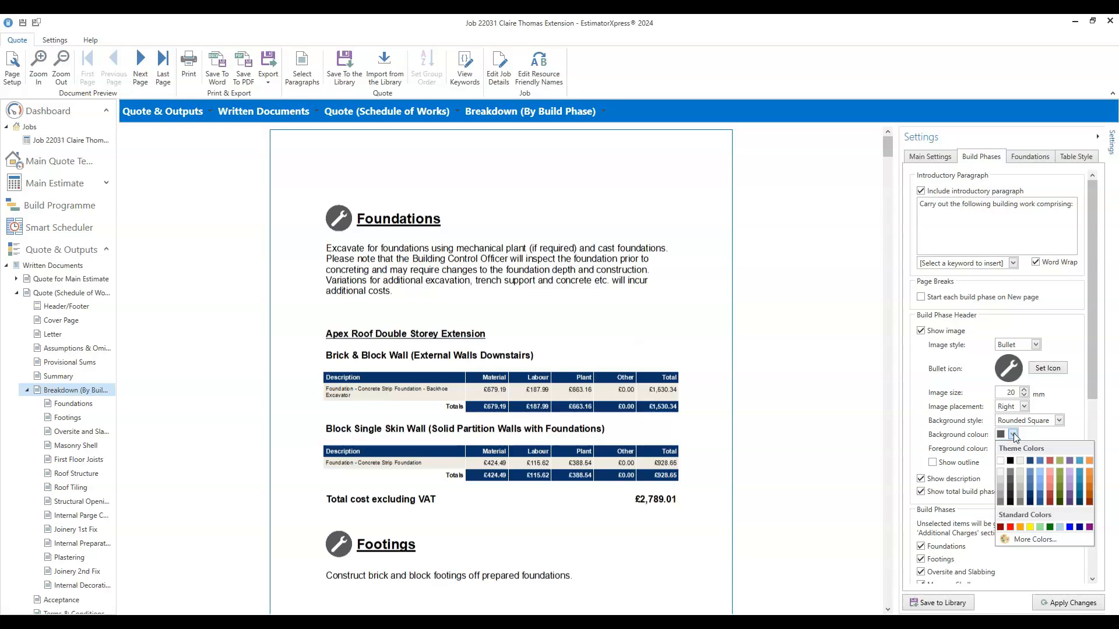
click(1041, 503)
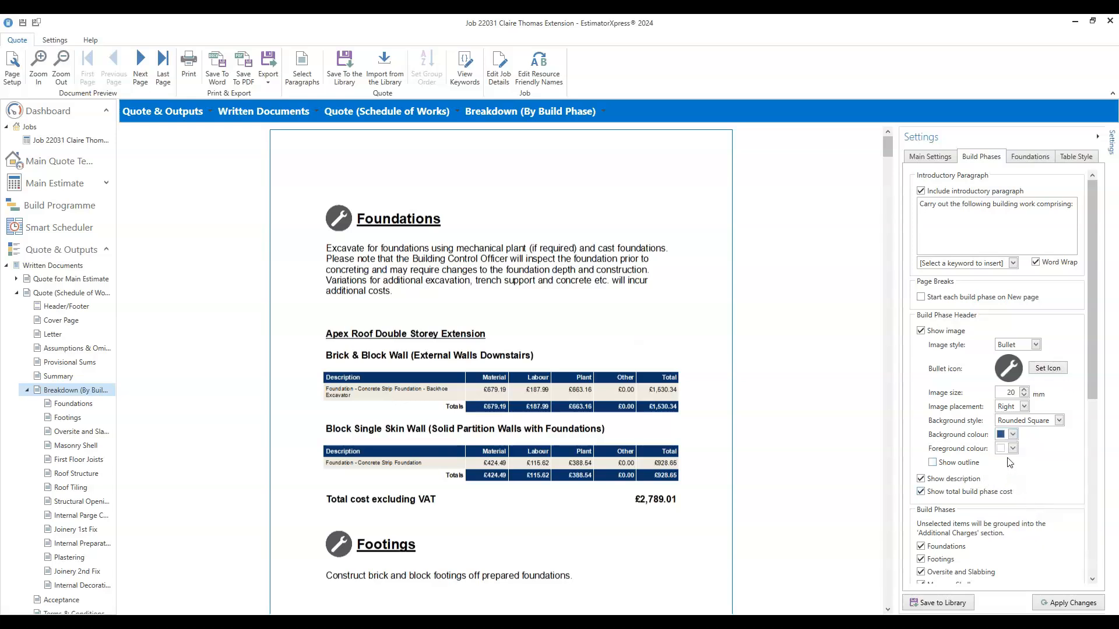
- Set the image style of the build phase headers to Icon and apply the formatting changes to the quote
click(1020, 346)
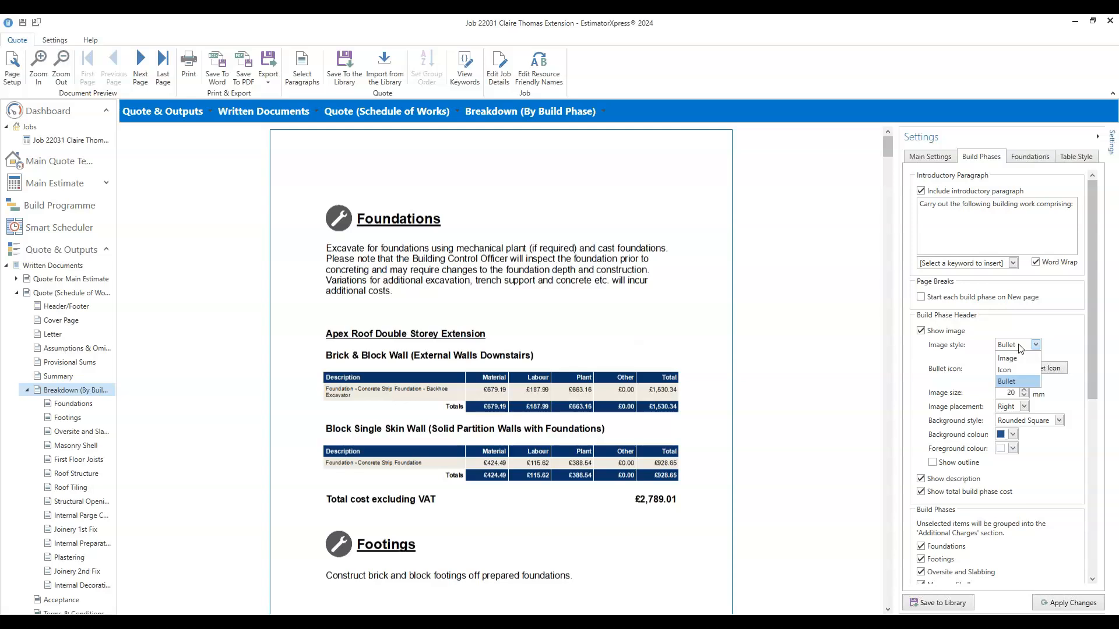
click(1012, 369)
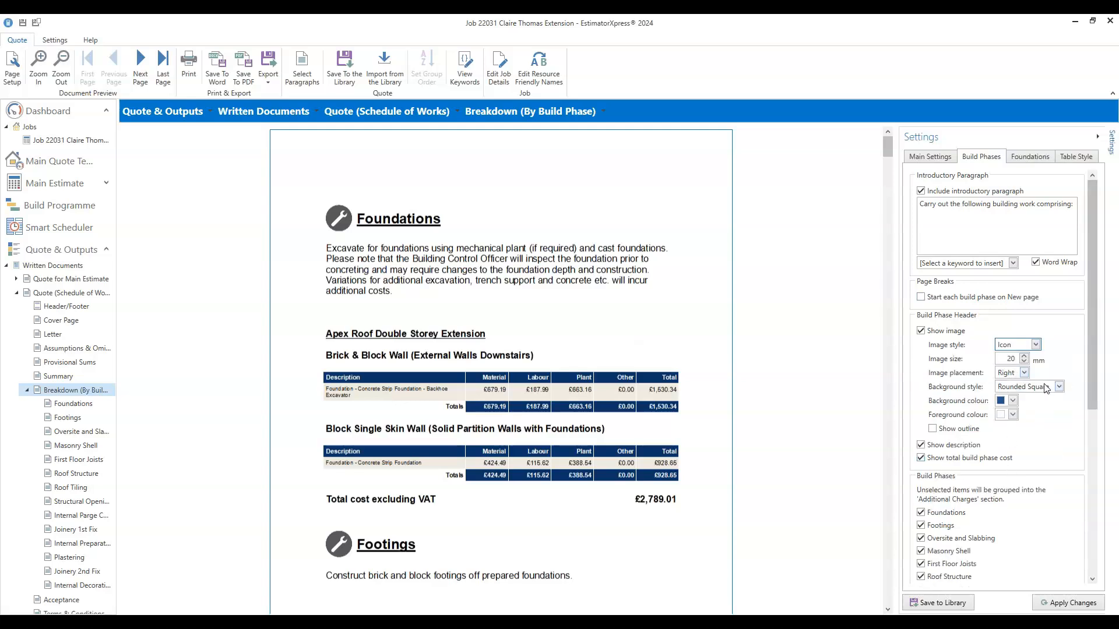
click(1070, 604)
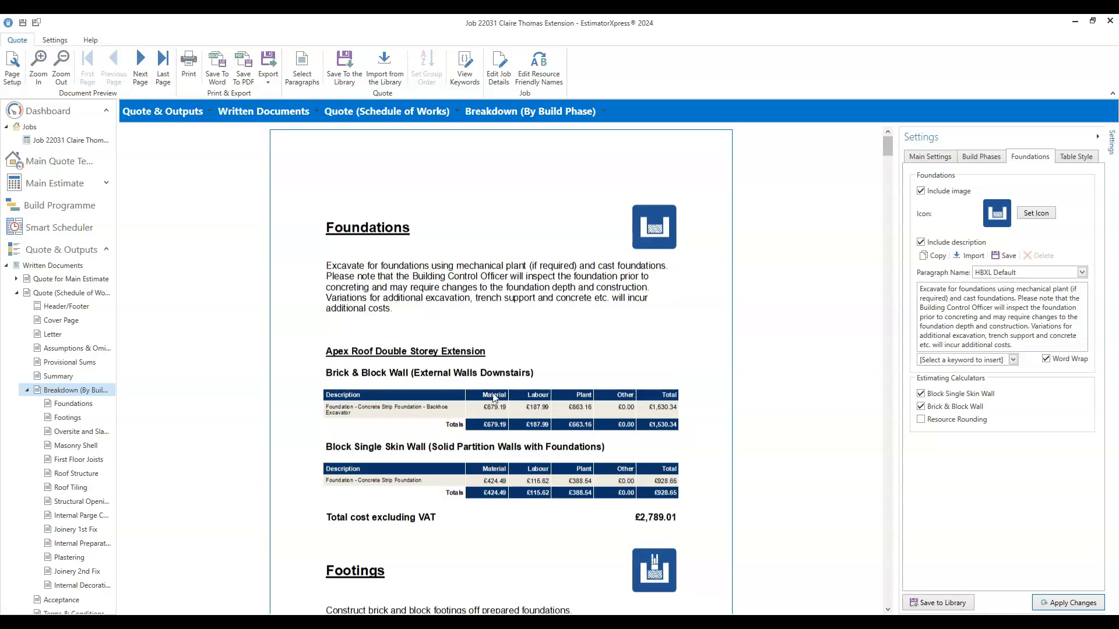
scroll(492, 396, down, 2)
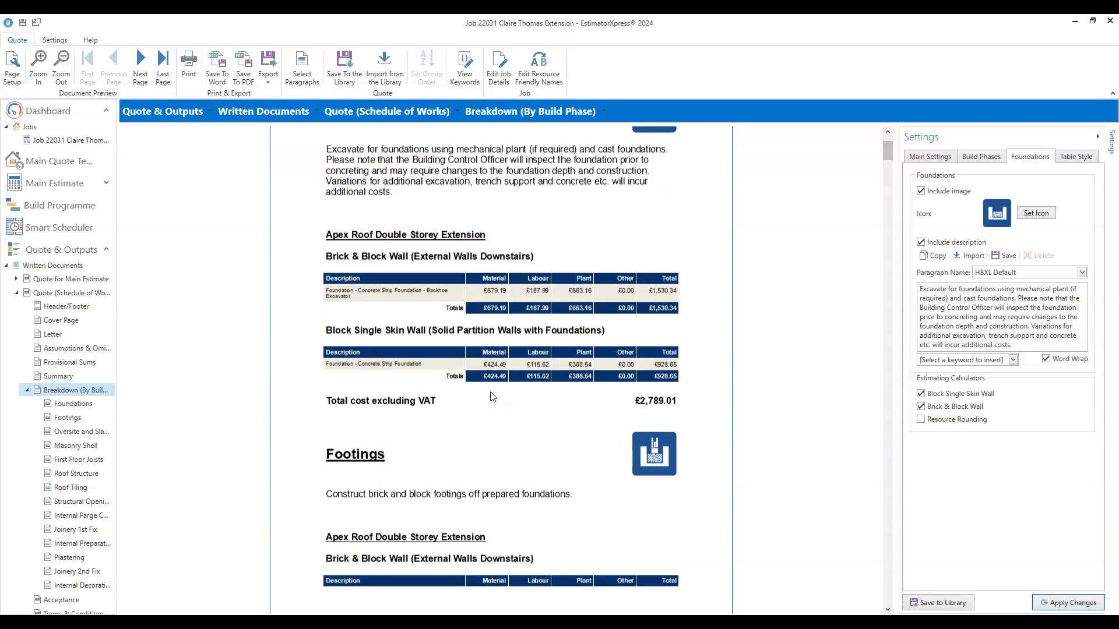